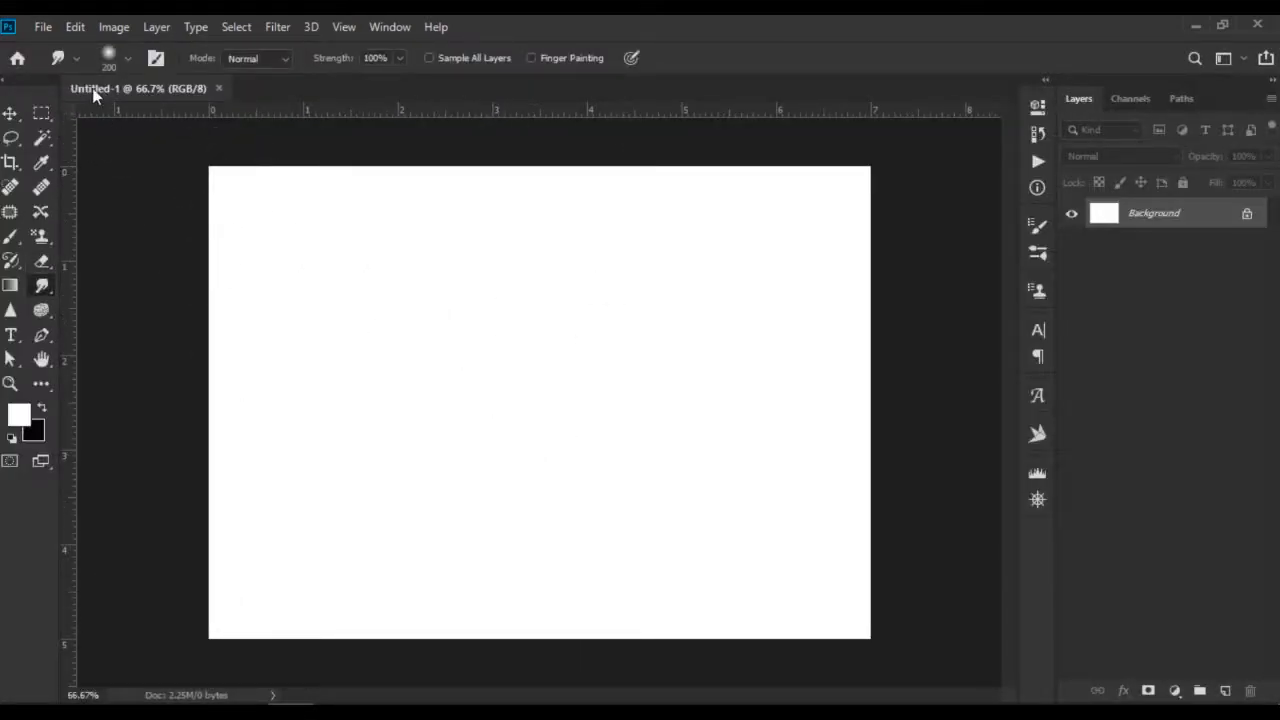
Step: Activate the Smudge tool instead of the Blur tool
click(12, 136)
click(10, 114)
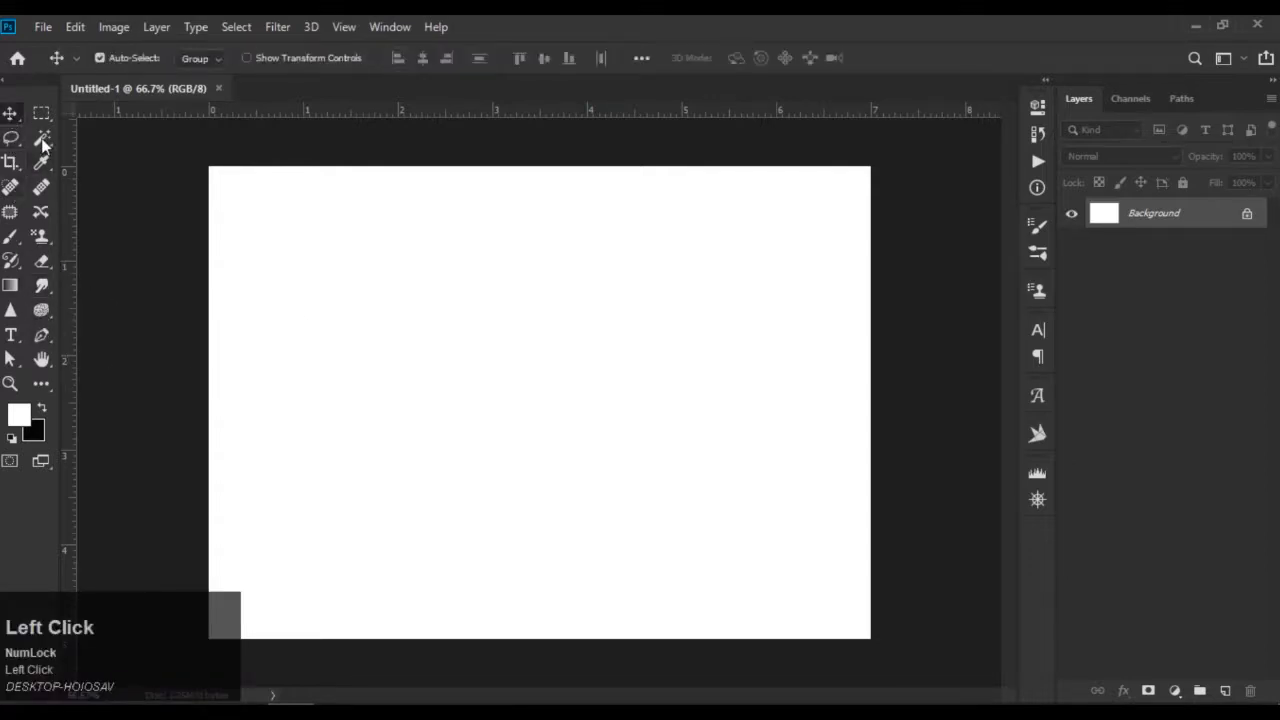
click(43, 287)
right_click(43, 287)
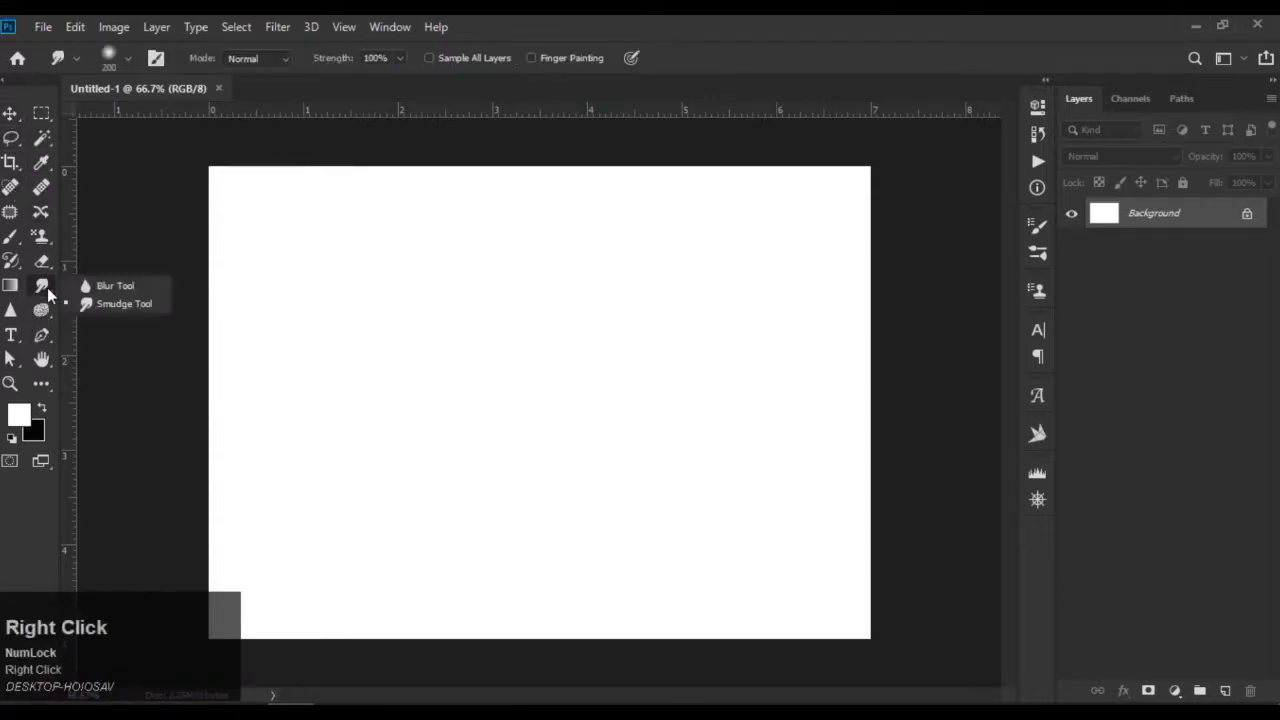
click(124, 304)
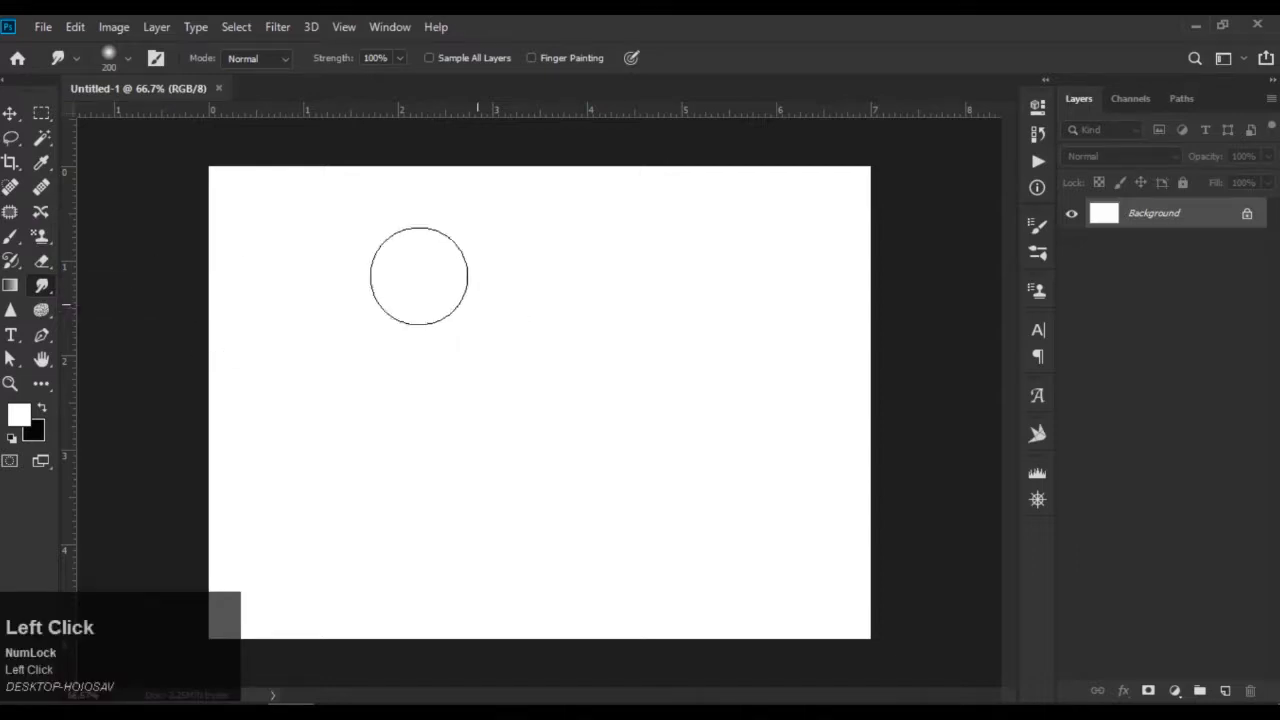
Step: Place the FLZGAzfvC1k-unsplash portrait photo of the elderly man from the Downloads folder as an embedded image
click(45, 28)
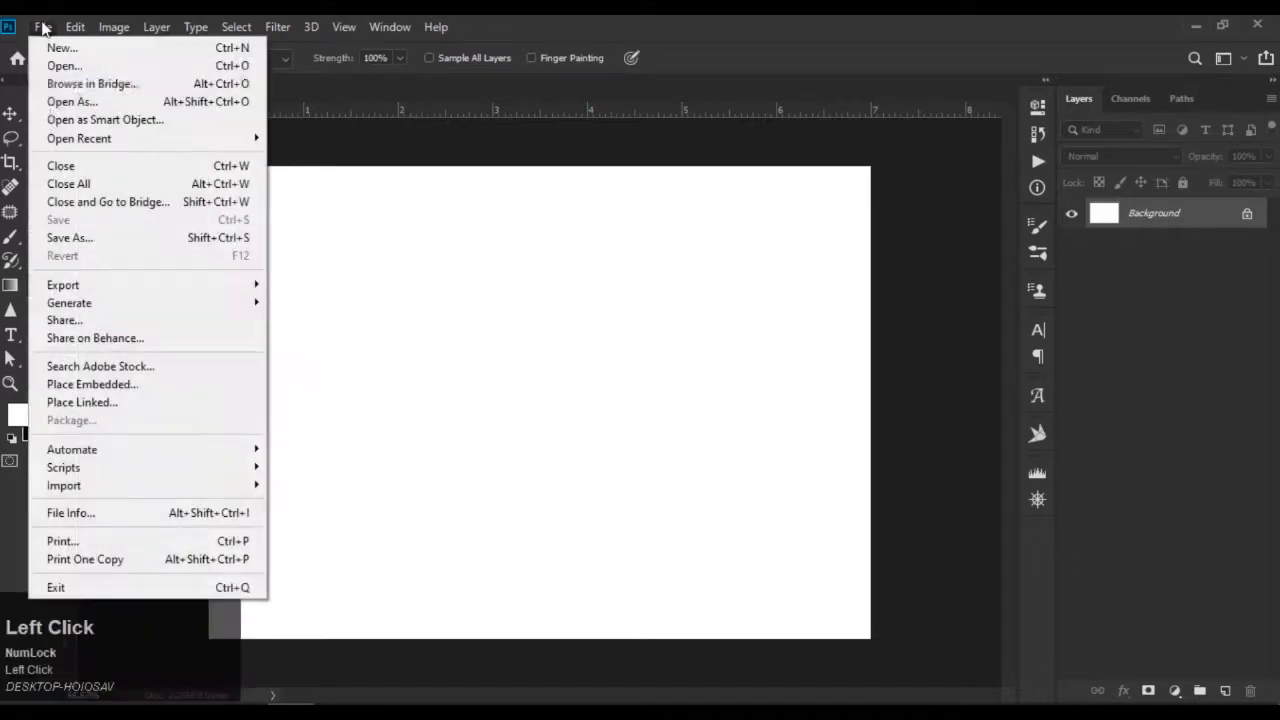
click(162, 390)
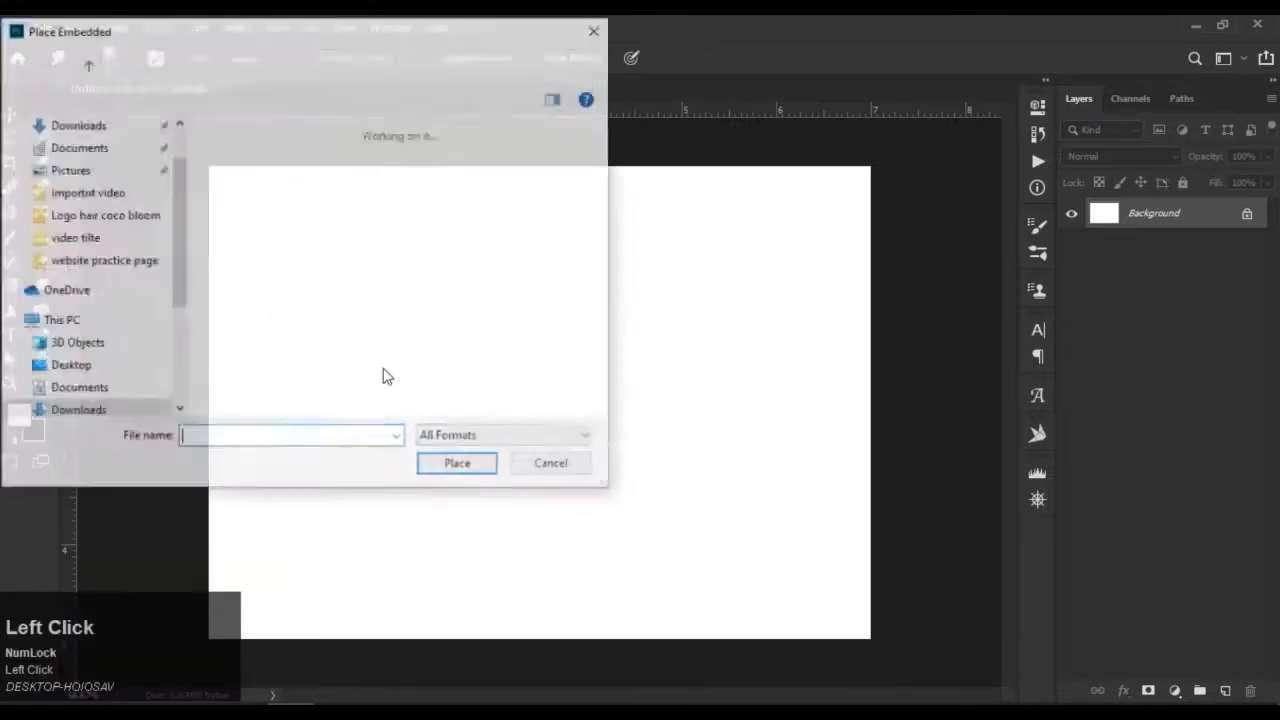
scroll(497, 270, down, 10)
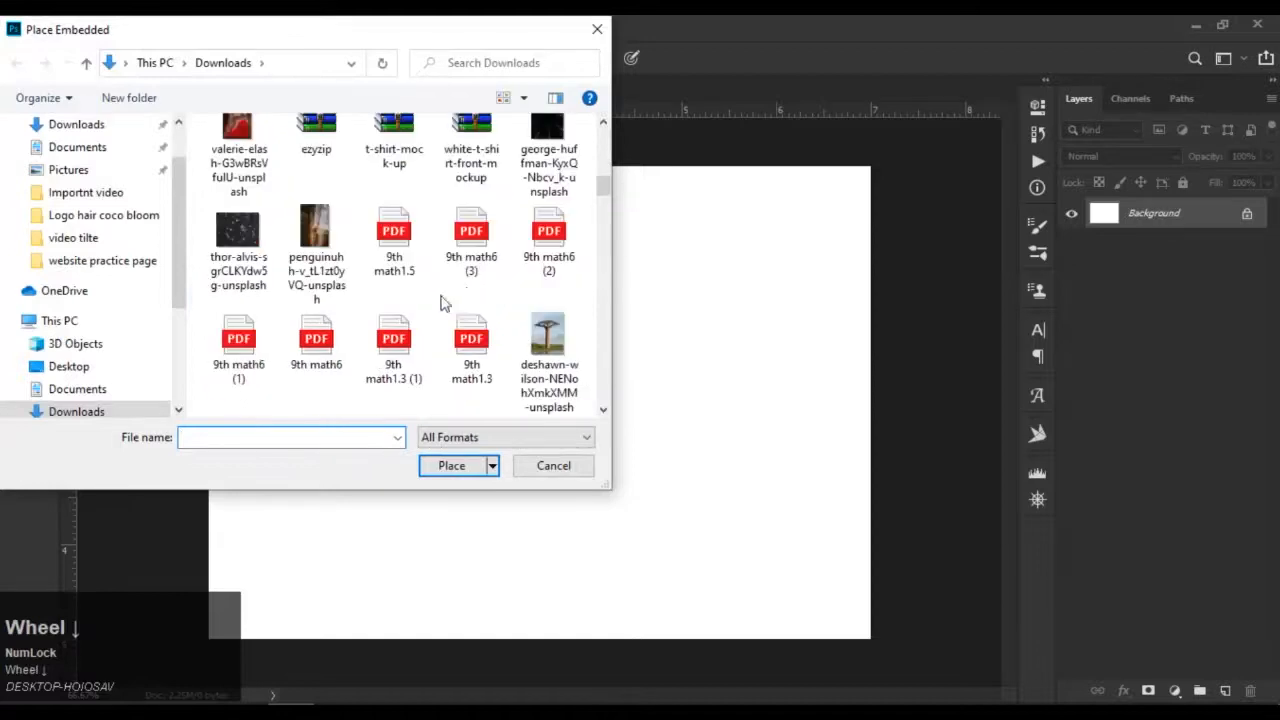
scroll(592, 368, down, 5)
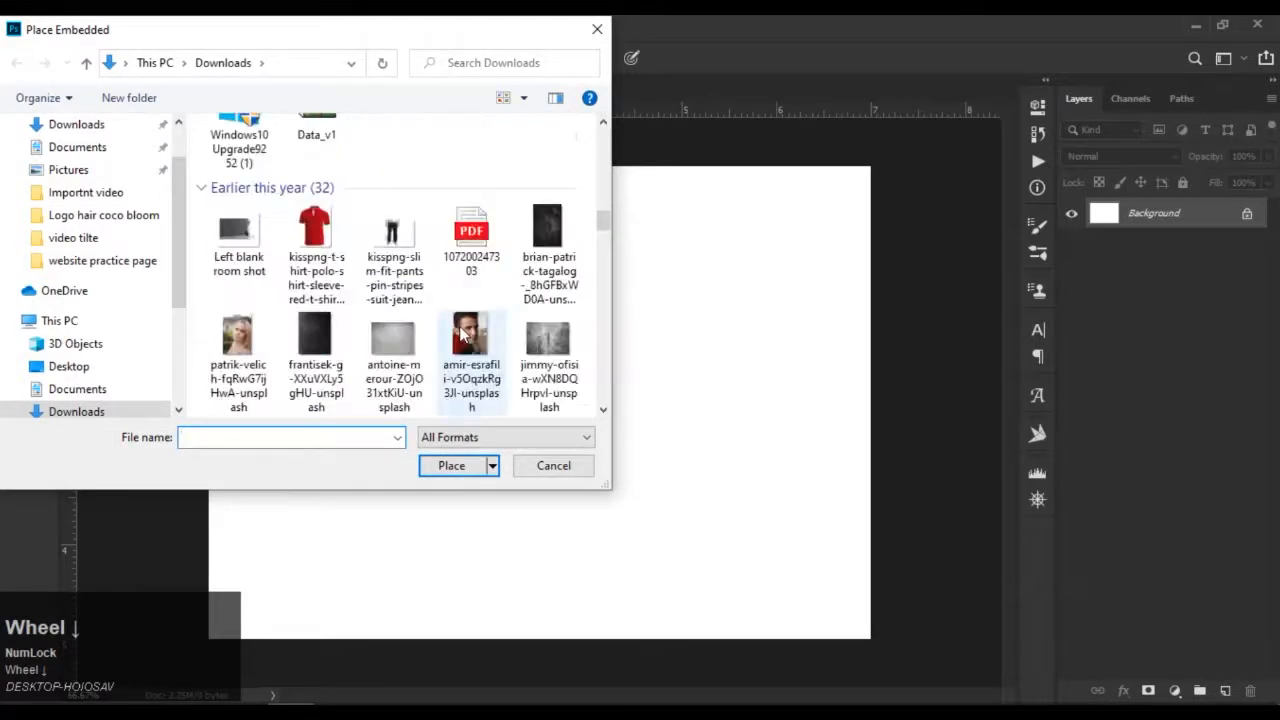
scroll(470, 335, down, 15)
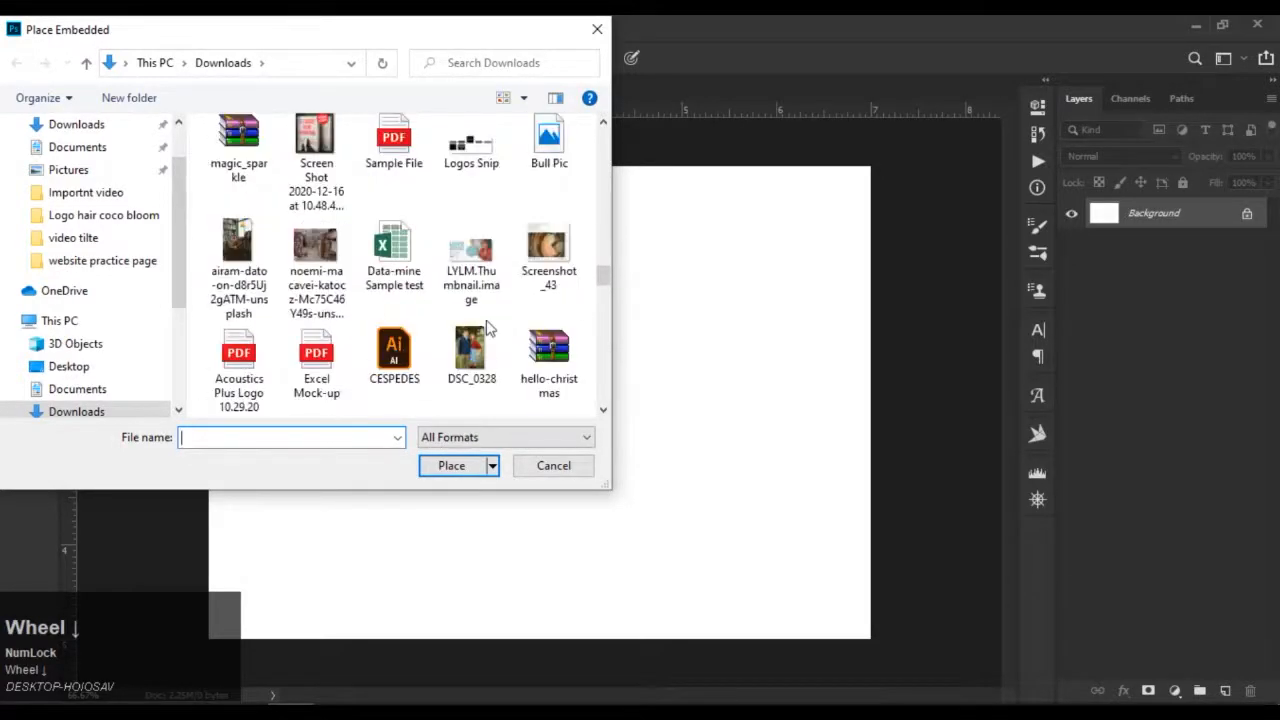
scroll(487, 330, up, 1)
scroll(487, 330, down, 5)
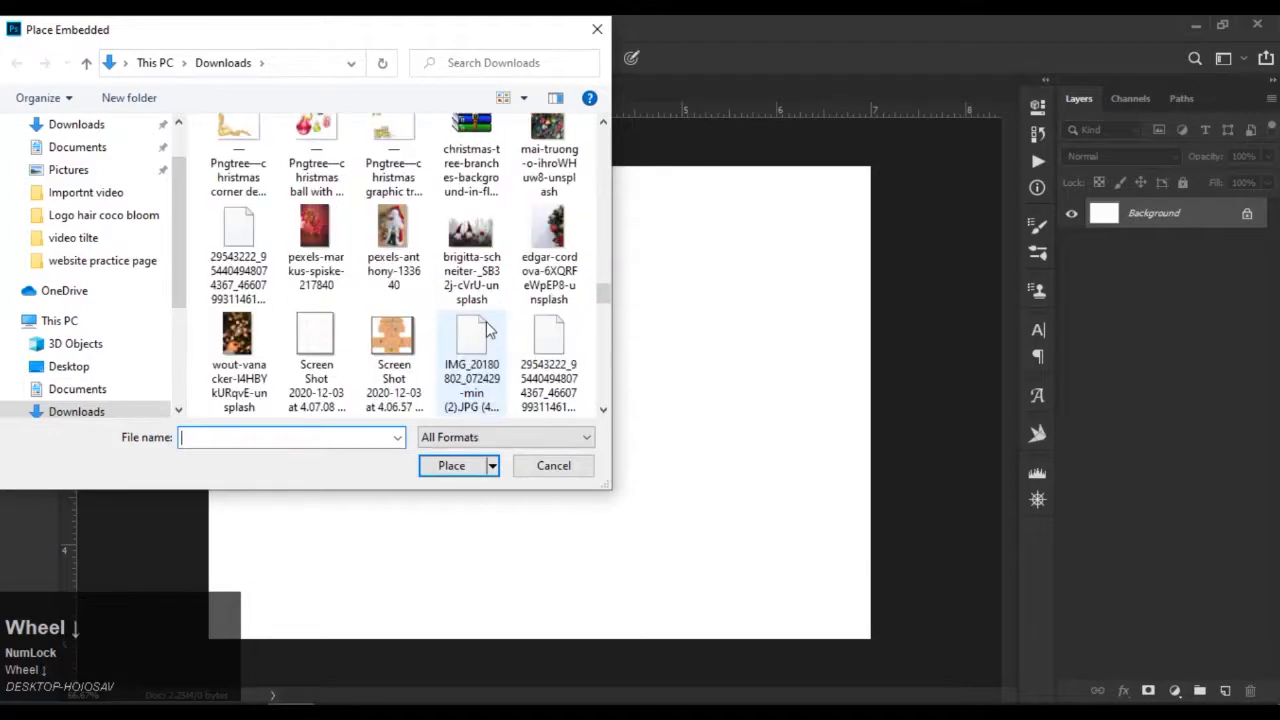
scroll(487, 330, down, 2)
scroll(487, 330, up, 1)
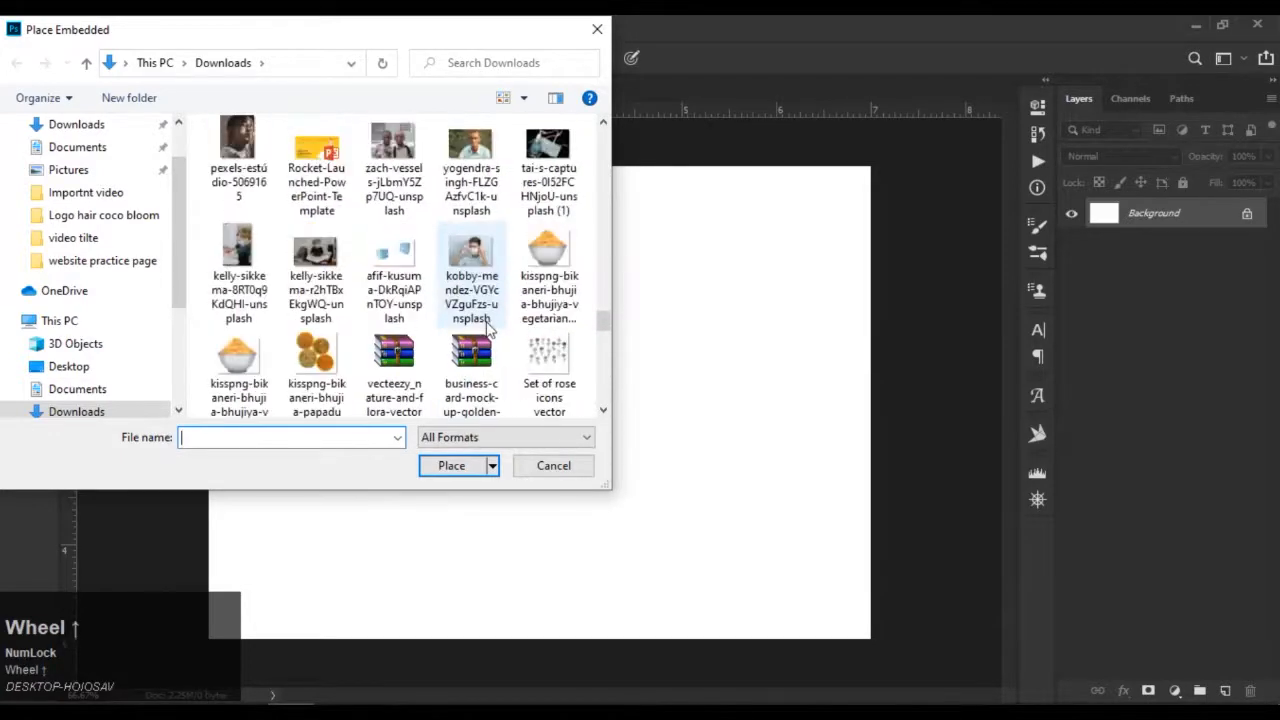
scroll(487, 330, up, 1)
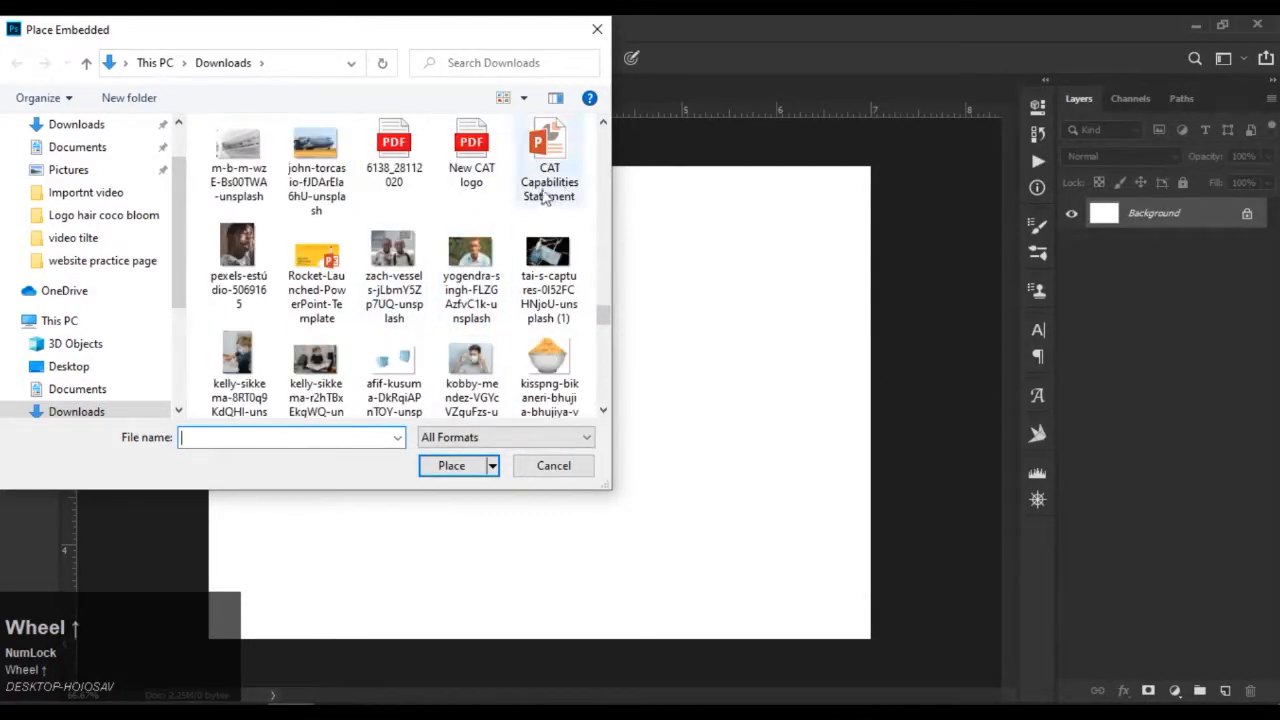
click(463, 262)
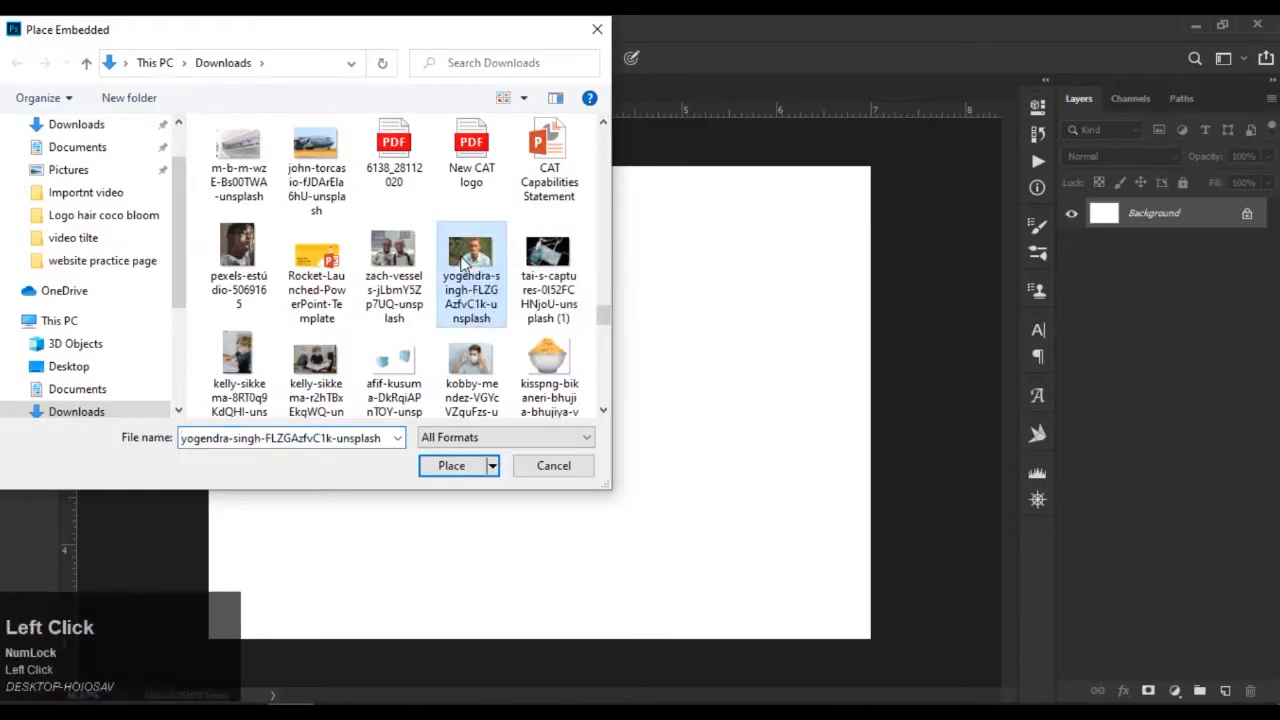
click(452, 467)
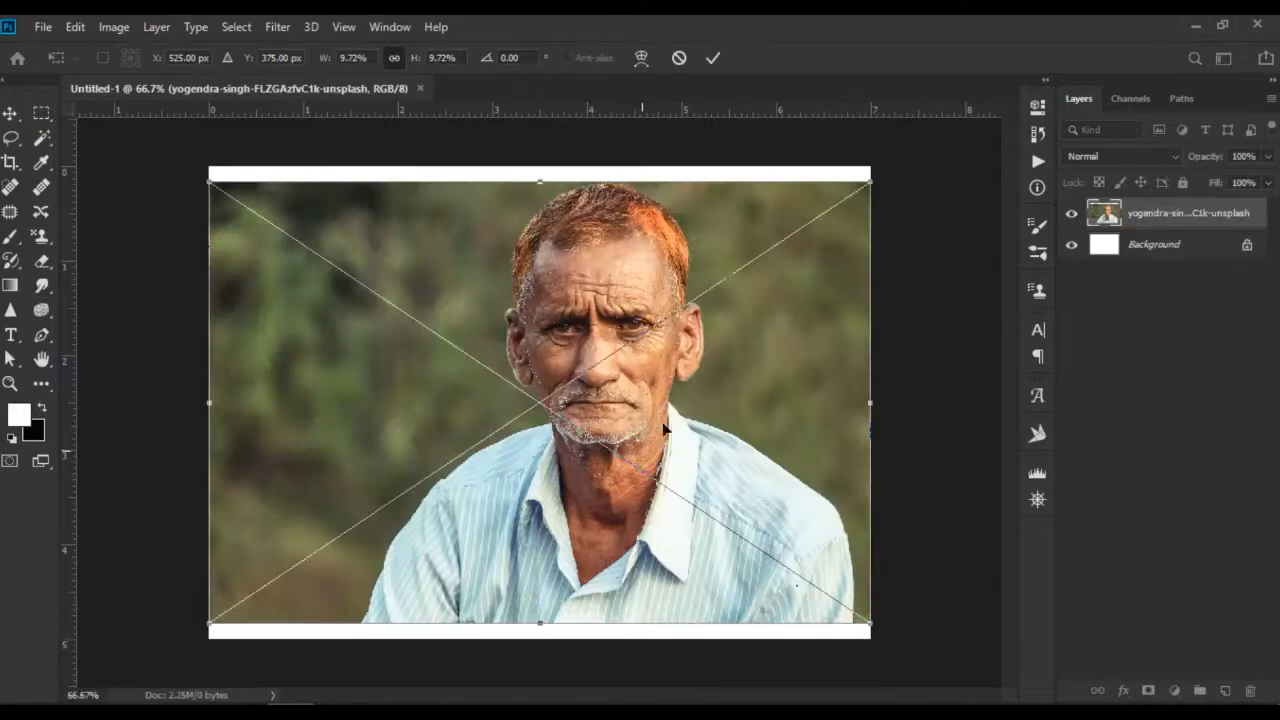
Step: Scale the placed photo to about 11.46% and position it so it covers the whole canvas
alt+scroll(706, 353, down, 2)
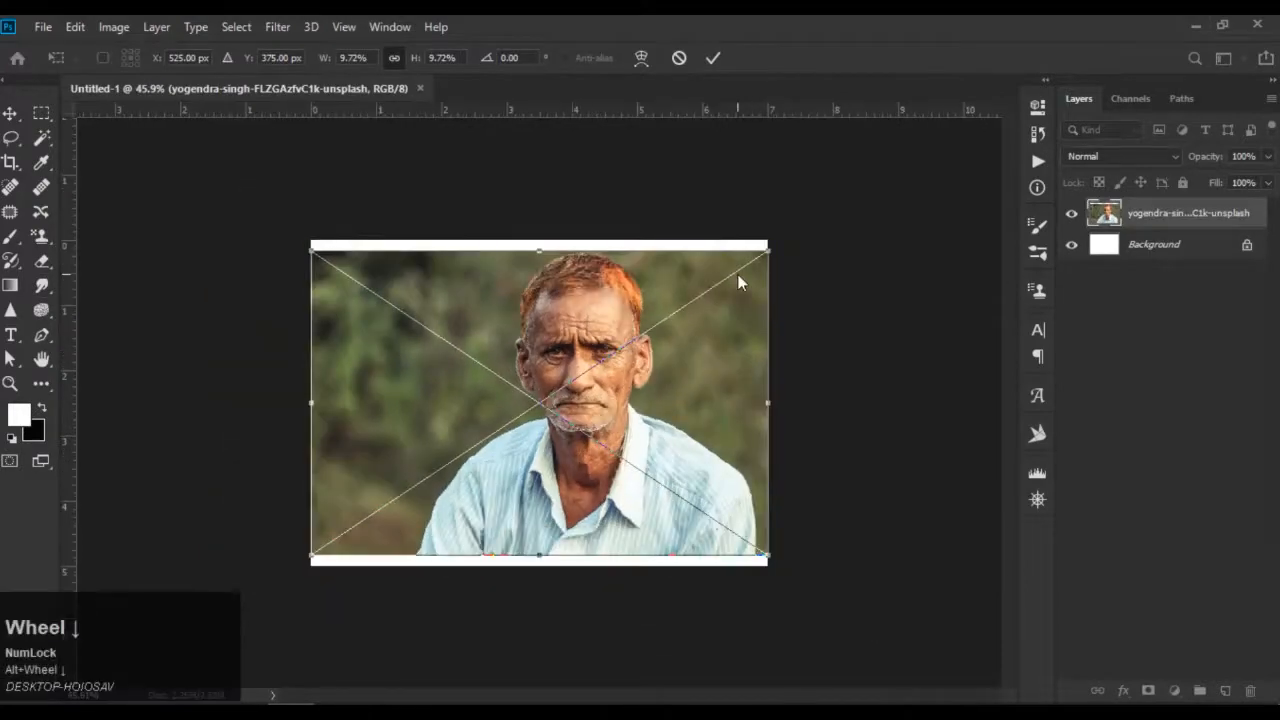
click(766, 250)
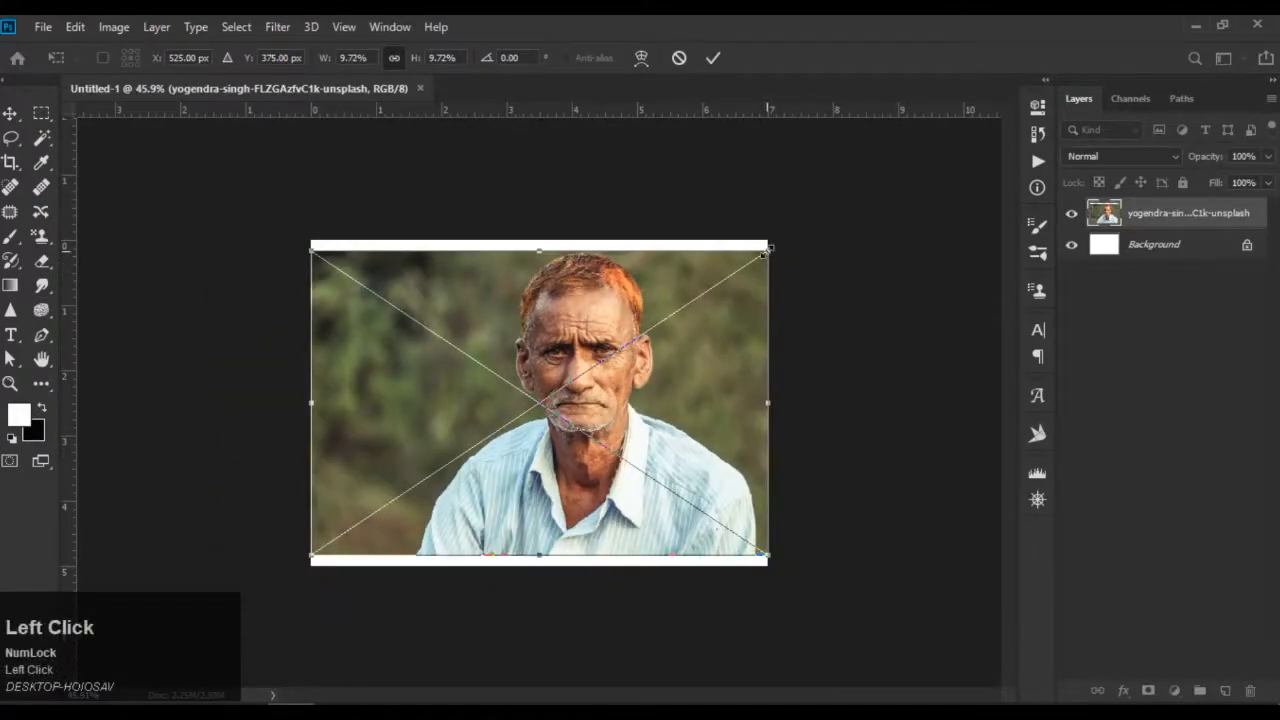
drag(766, 250, 827, 165)
drag(681, 350, 640, 394)
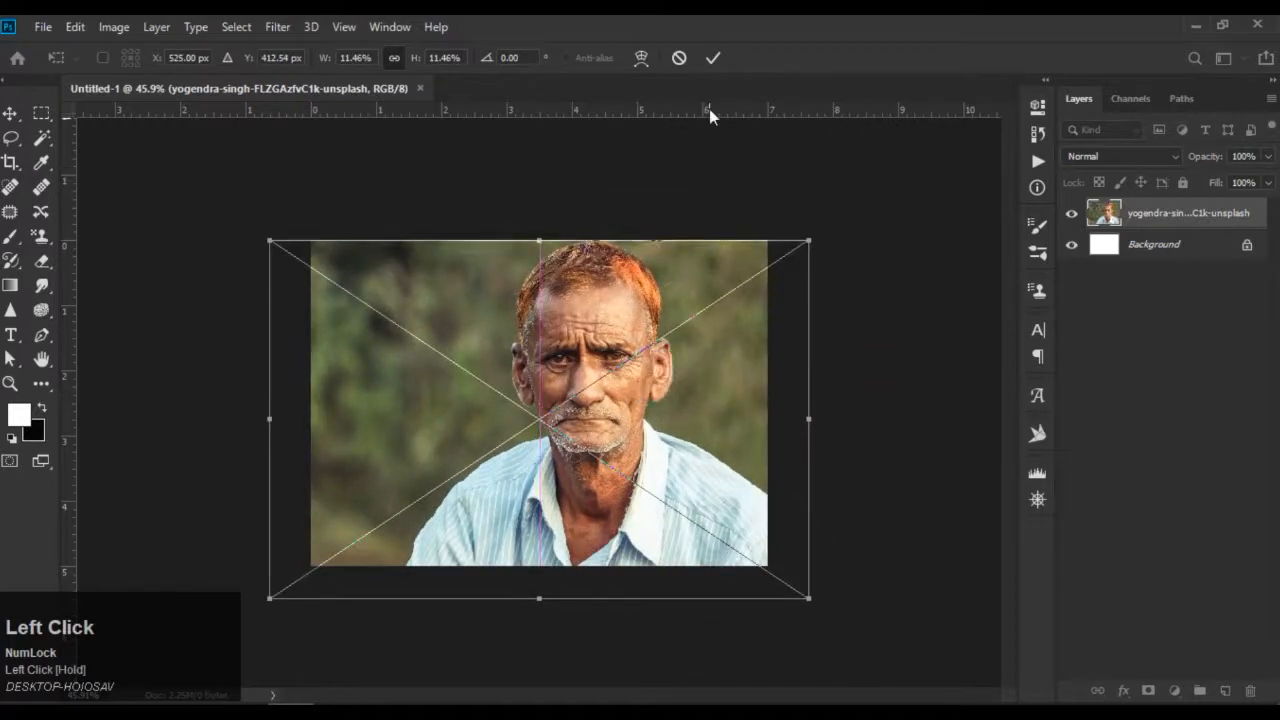
click(709, 61)
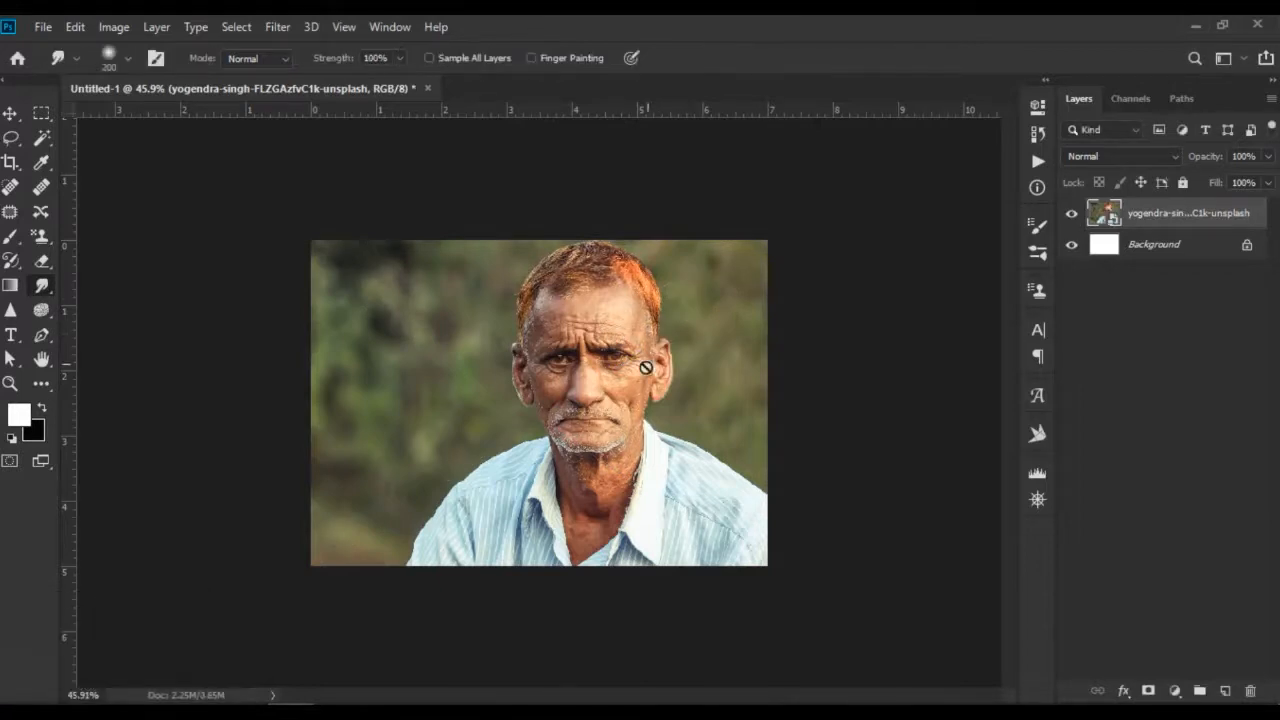
Step: Rasterize the placed photo layer, with the Smudge tool active
right_click(1187, 212)
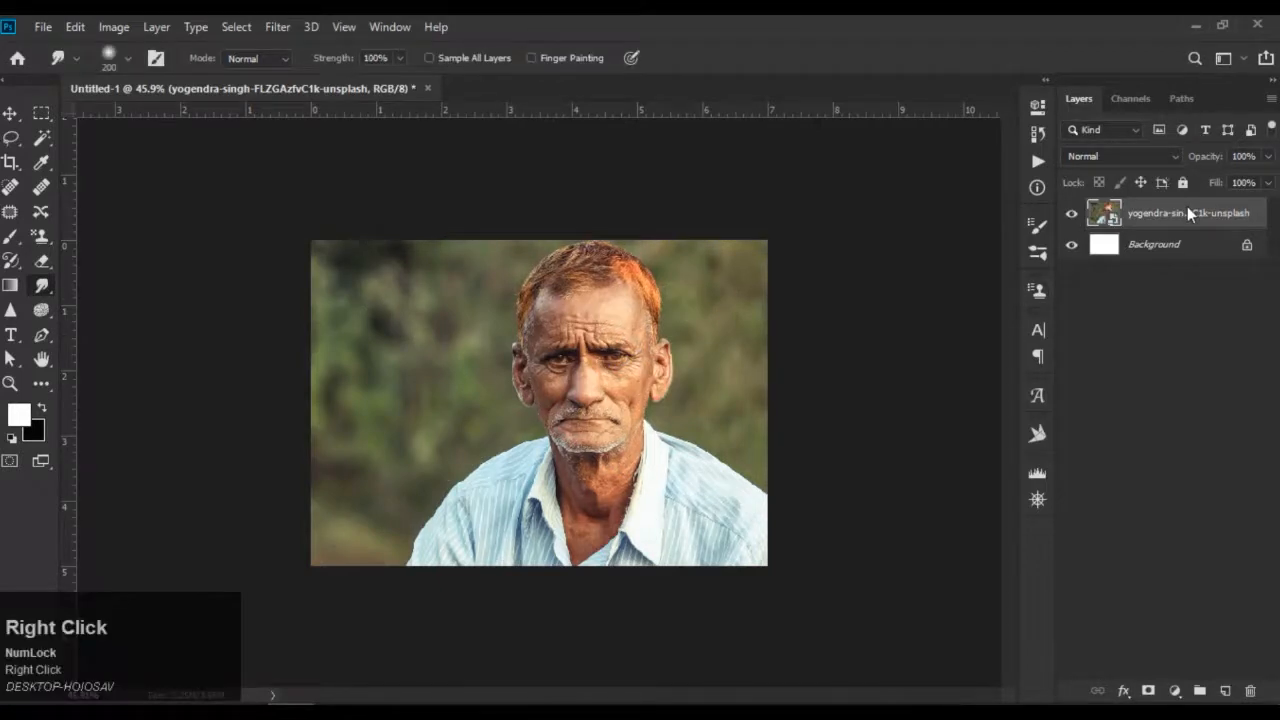
click(1045, 352)
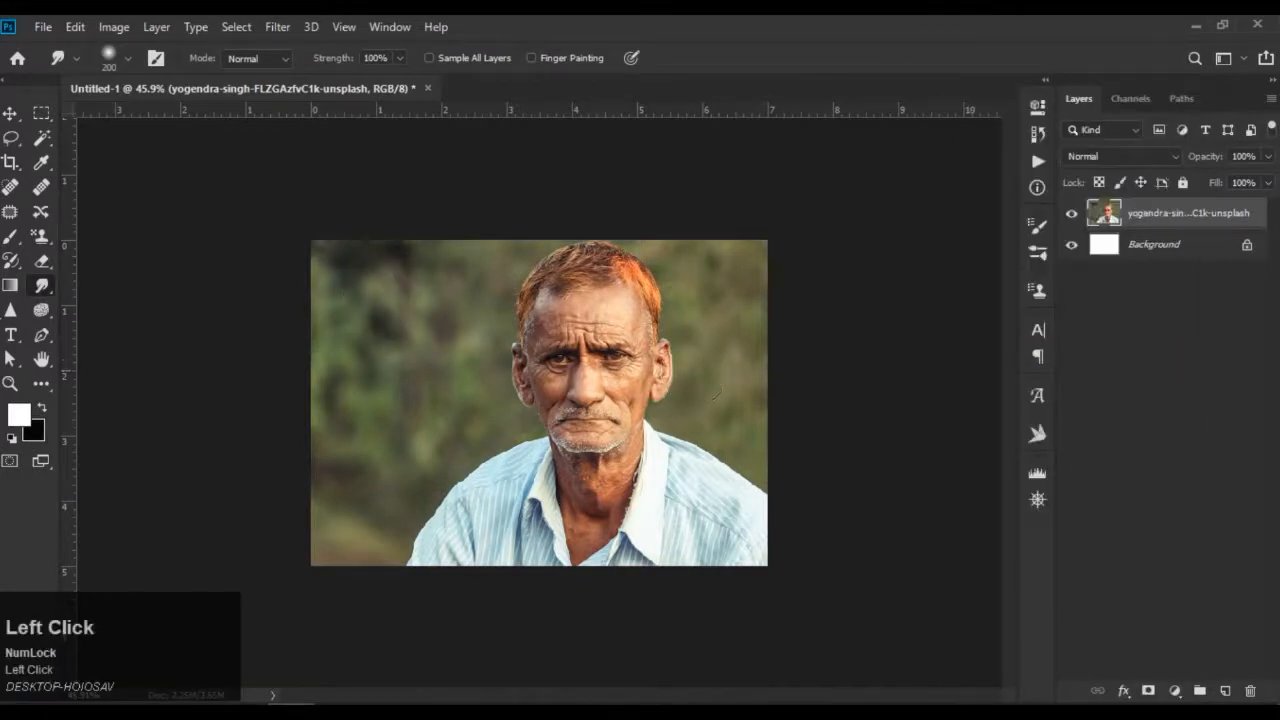
click(42, 288)
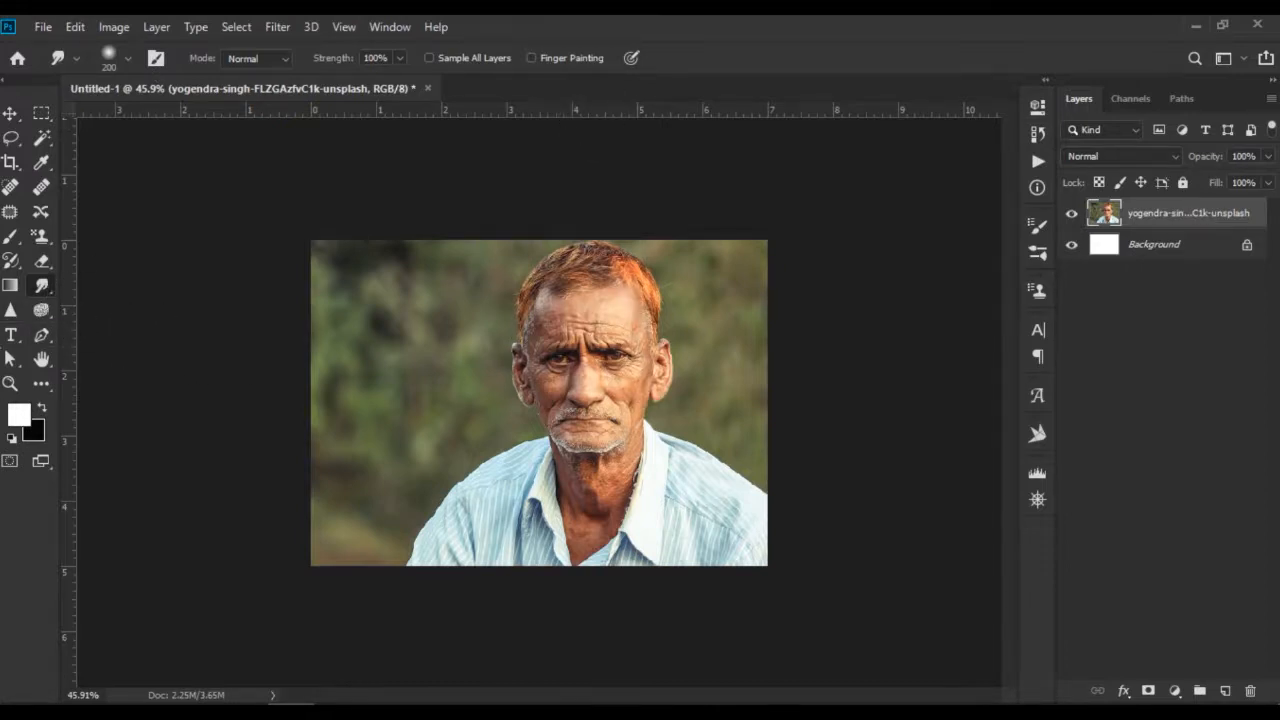
Step: Smudge the man's hair, forehead and eye area with the 200 px soft brush at 100% strength
scroll(416, 401, up, 2)
click(620, 303)
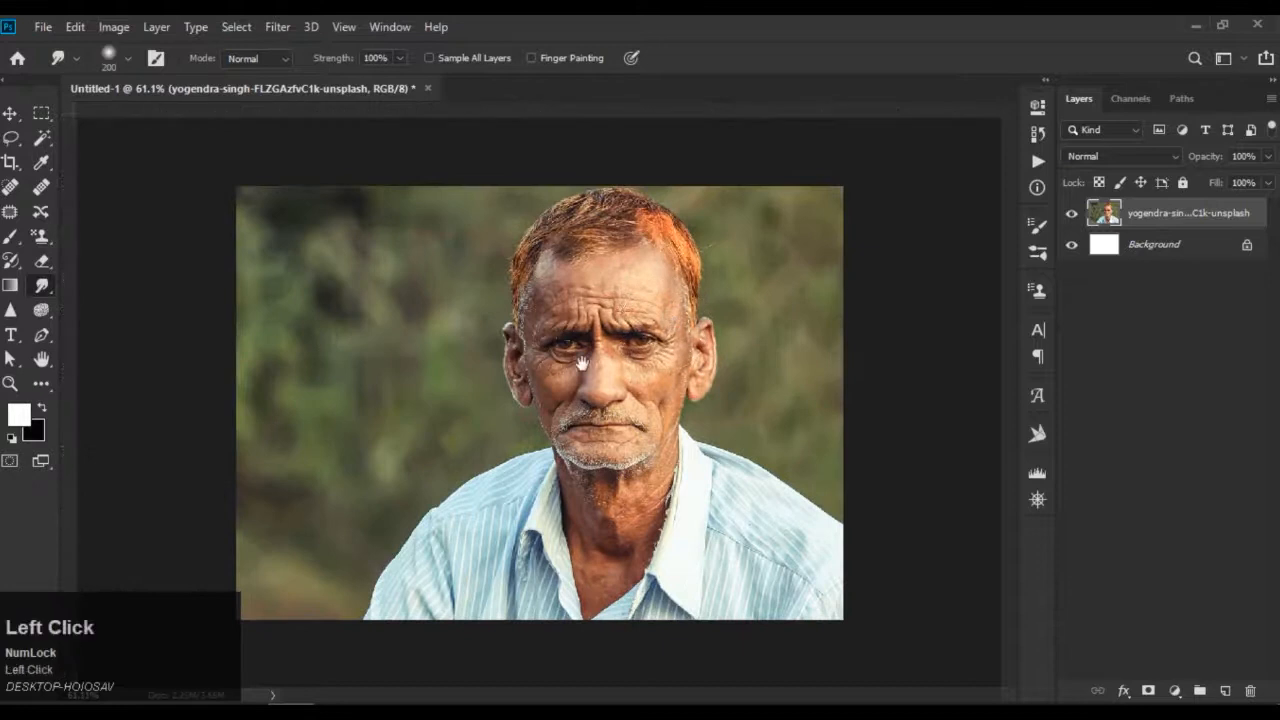
scroll(591, 228, up, 2)
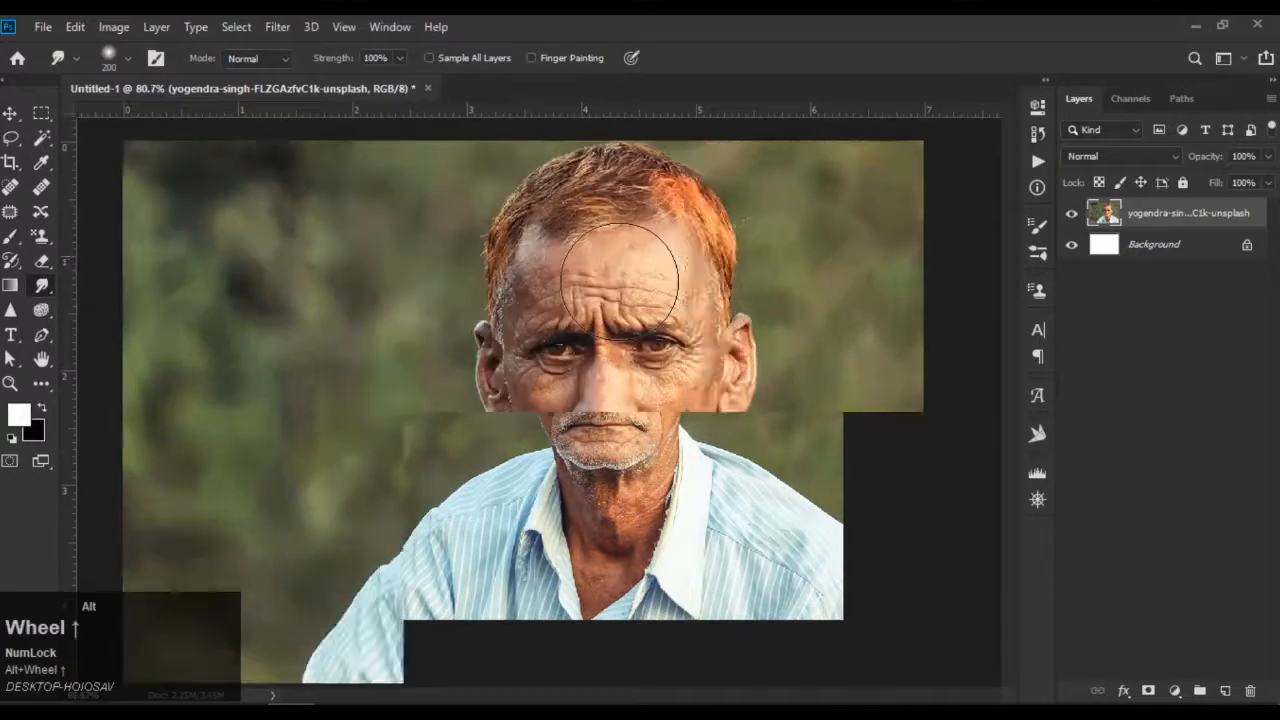
mouse_move(530, 218)
mouse_down()
mouse_move(550, 271)
mouse_move(561, 259)
mouse_move(565, 269)
mouse_move(532, 292)
mouse_move(526, 326)
mouse_move(463, 335)
mouse_move(567, 277)
mouse_up()
mouse_move(621, 202)
mouse_down()
mouse_move(673, 209)
mouse_move(673, 230)
mouse_move(710, 243)
mouse_move(723, 311)
mouse_up()
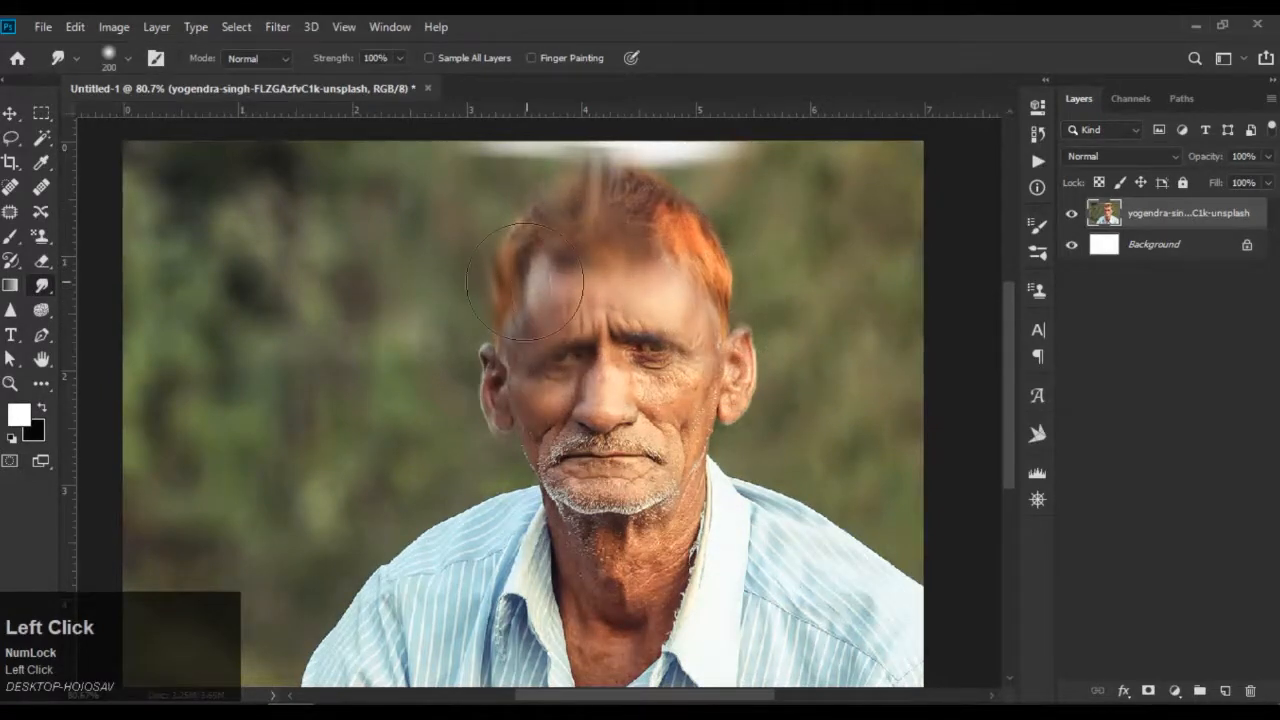
mouse_move(548, 279)
mouse_down()
mouse_move(574, 243)
mouse_move(634, 226)
mouse_move(680, 279)
mouse_up()
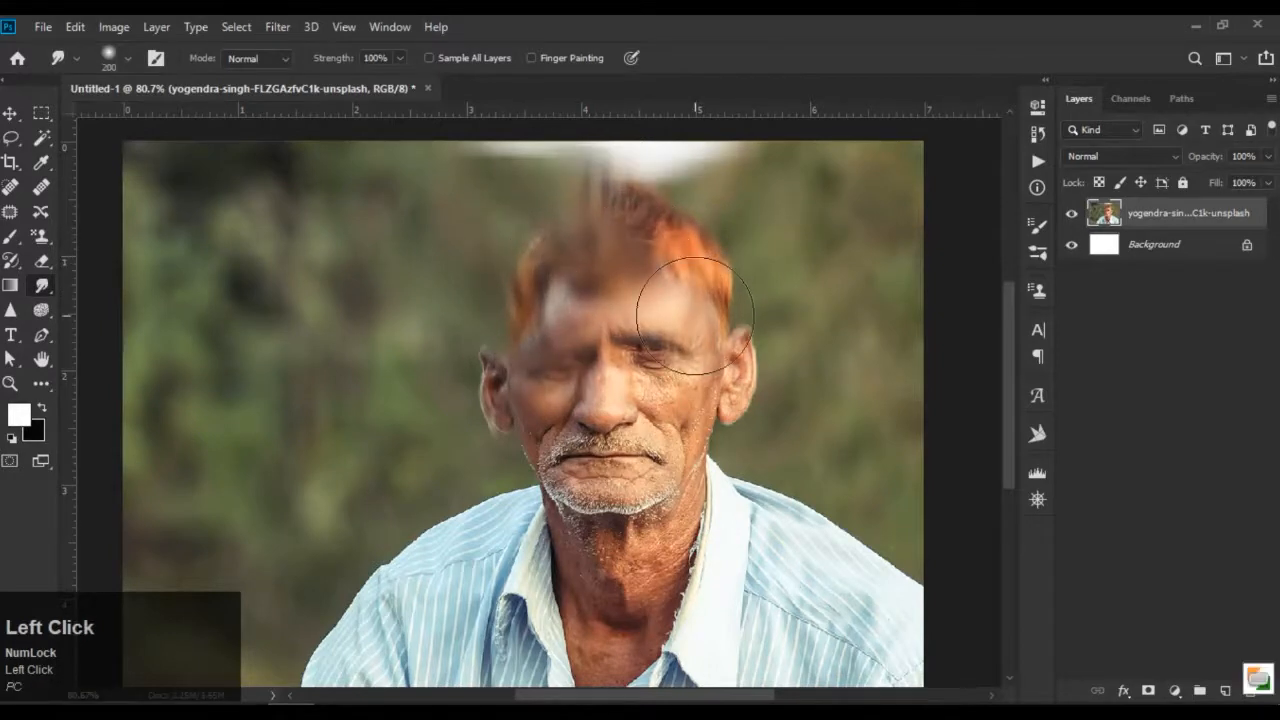
Step: Undo all smudge strokes on the photo and the layer rasterization
key(ctrl+z)
key(ctrl+z)
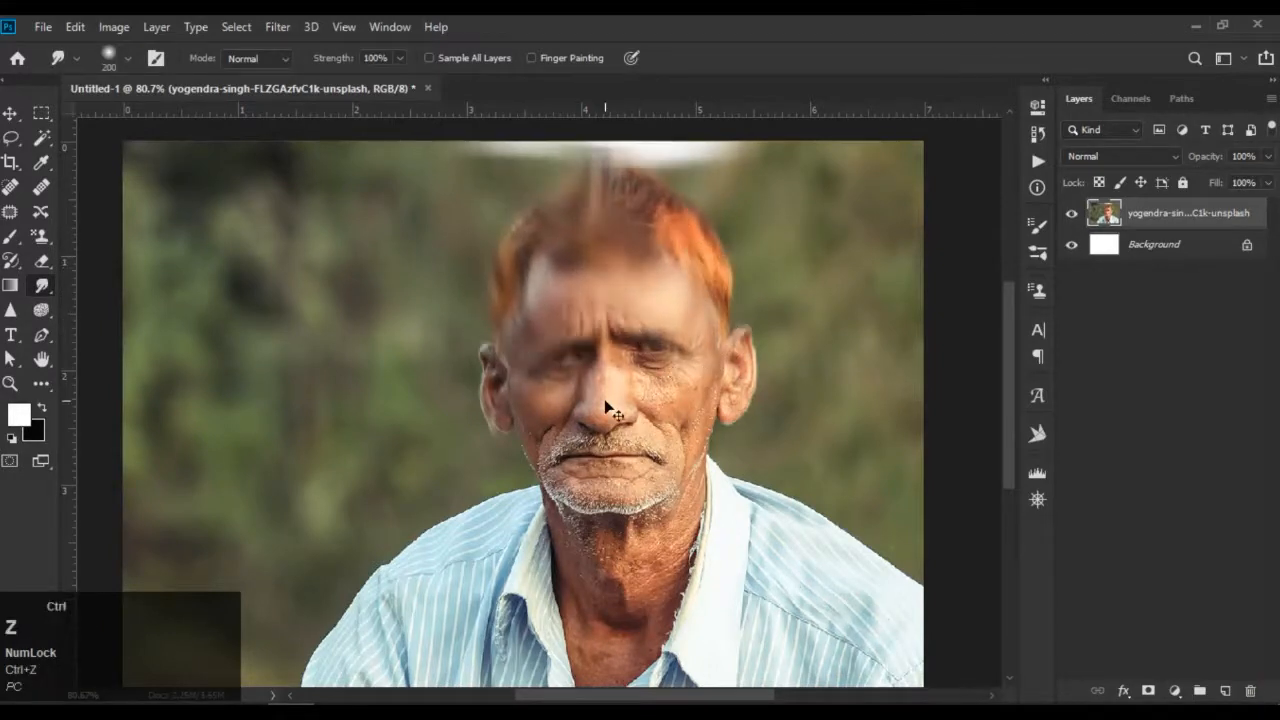
key(ctrl+z)
key(ctrl+z)
key(ctrl+z)
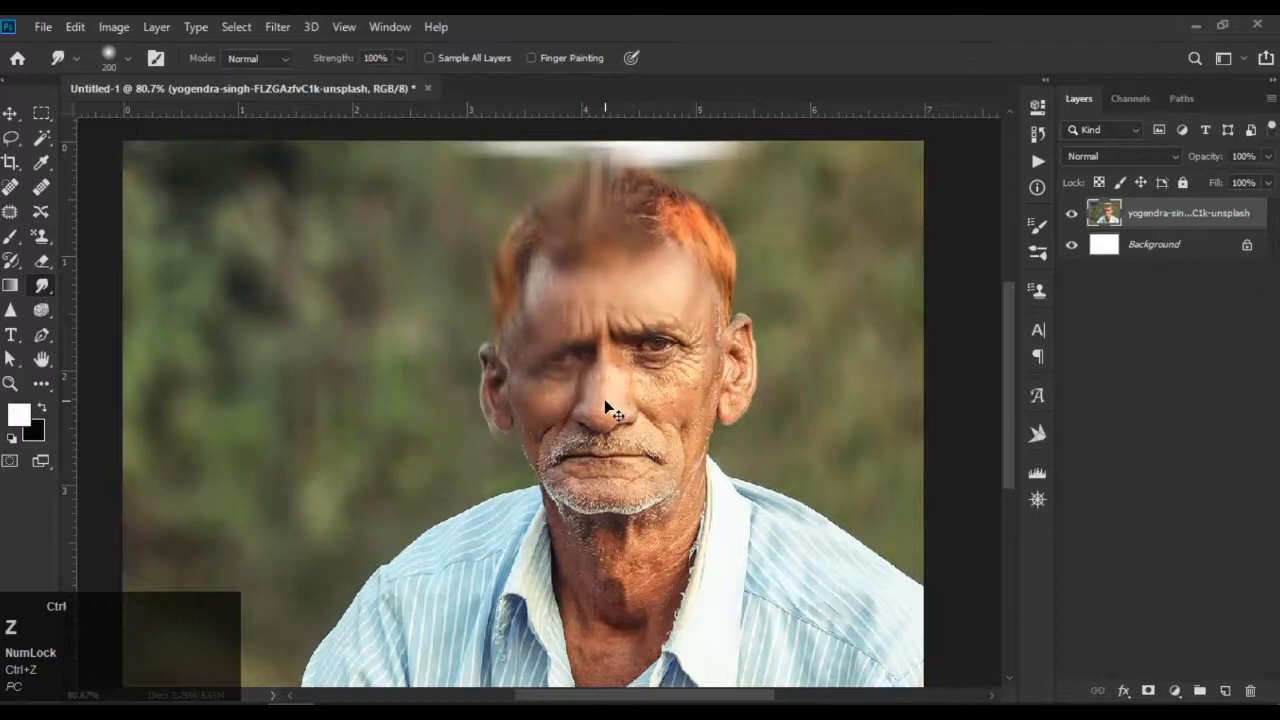
key(ctrl+z)
key(ctrl+z)
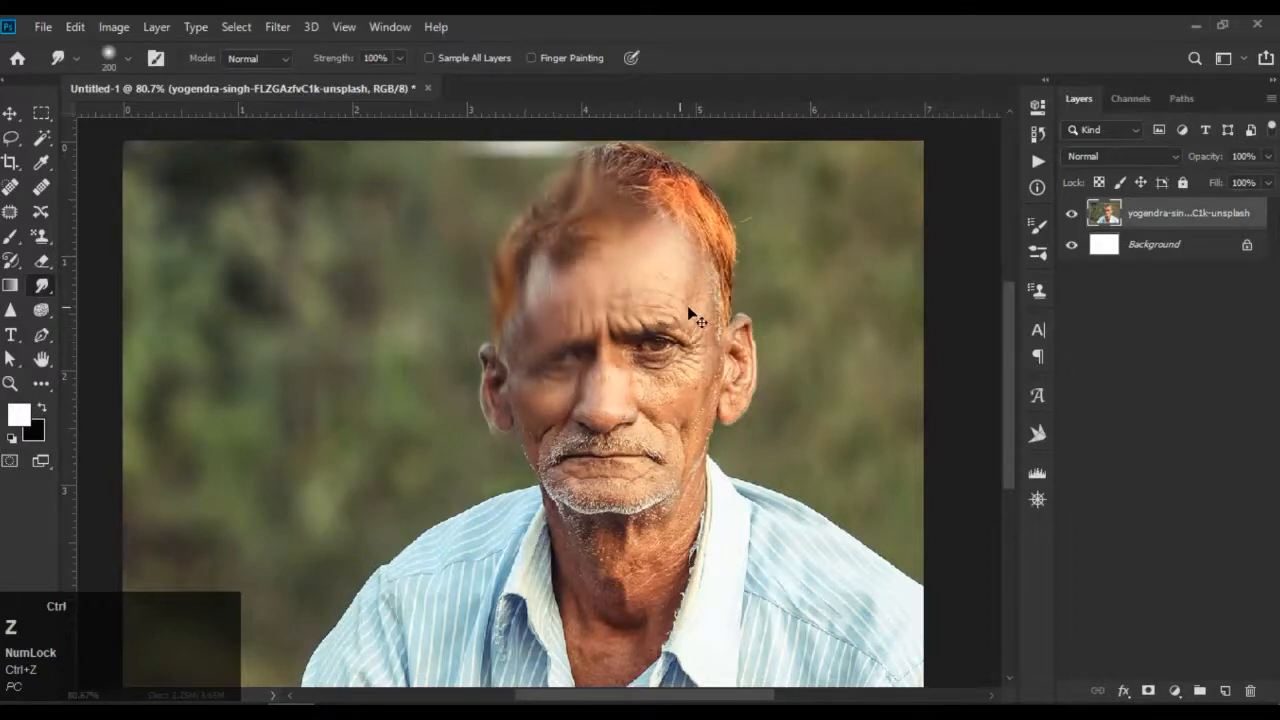
key(ctrl+z)
key(ctrl+z)
key(ctrl+z)
key(ctrl+z)
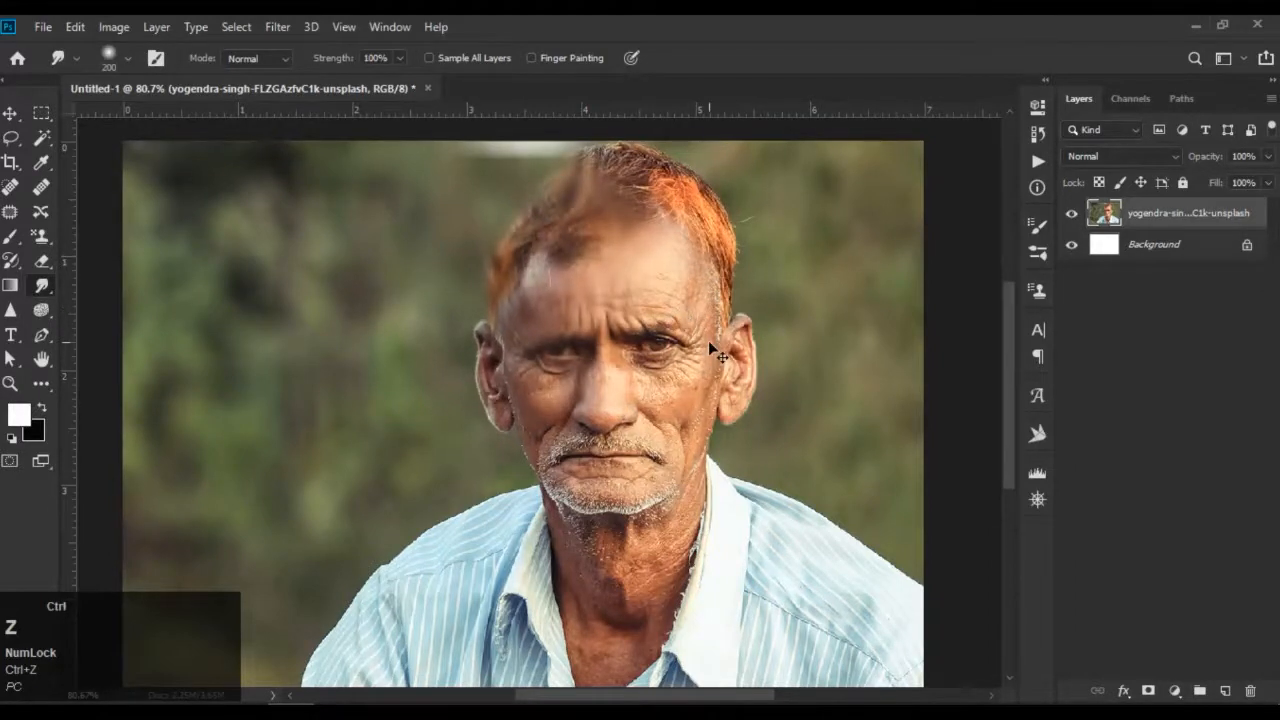
key(ctrl+z)
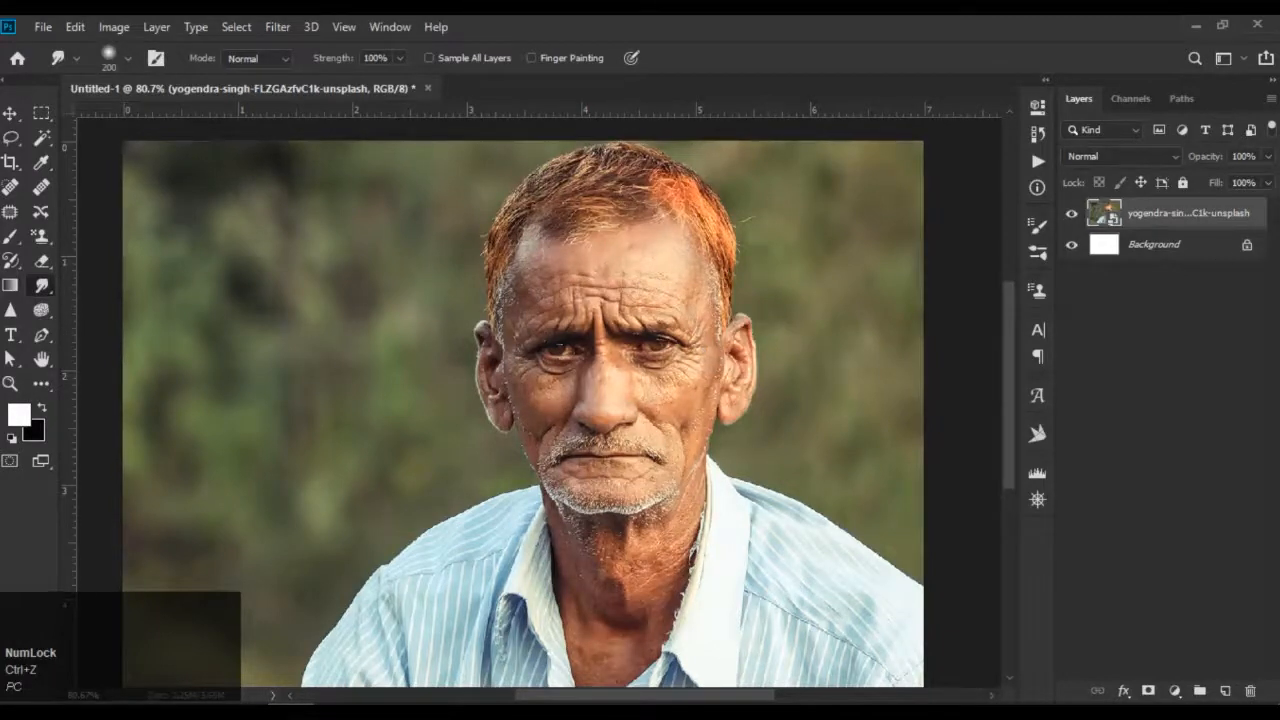
Step: Rasterize the photo layer and choose the Hard Round brush for the Smudge tool
right_click(1167, 216)
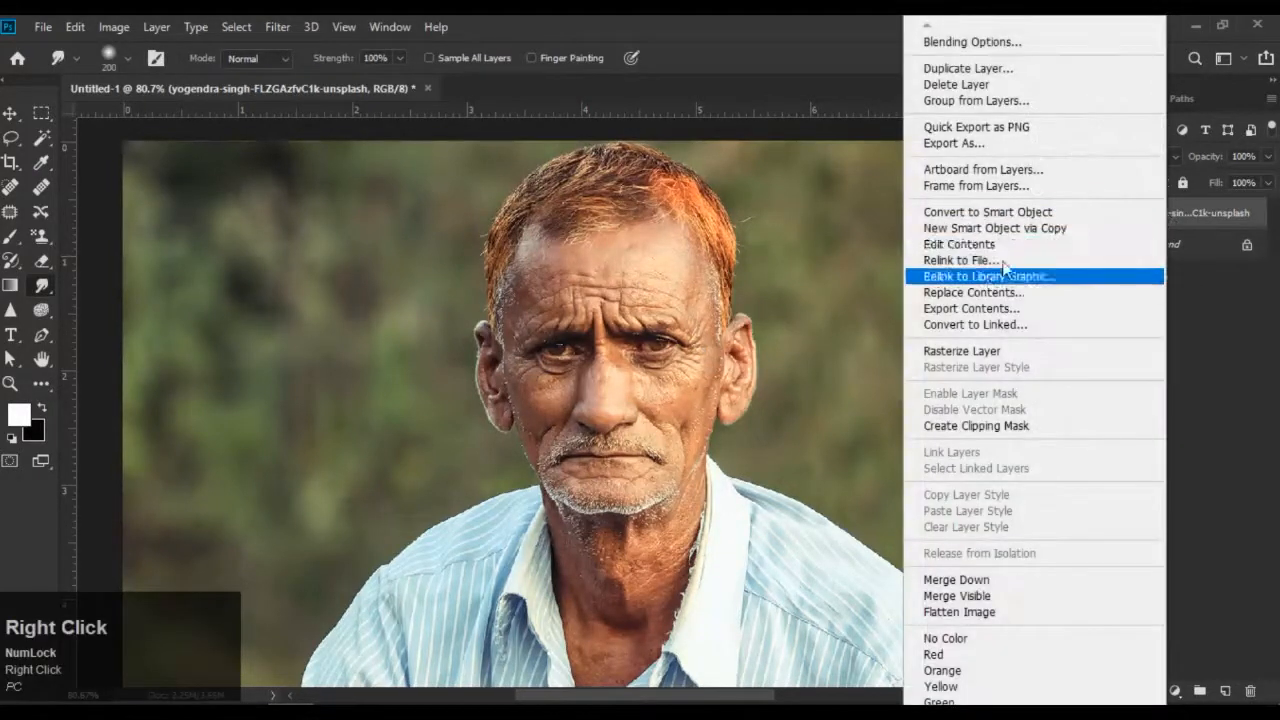
click(1005, 352)
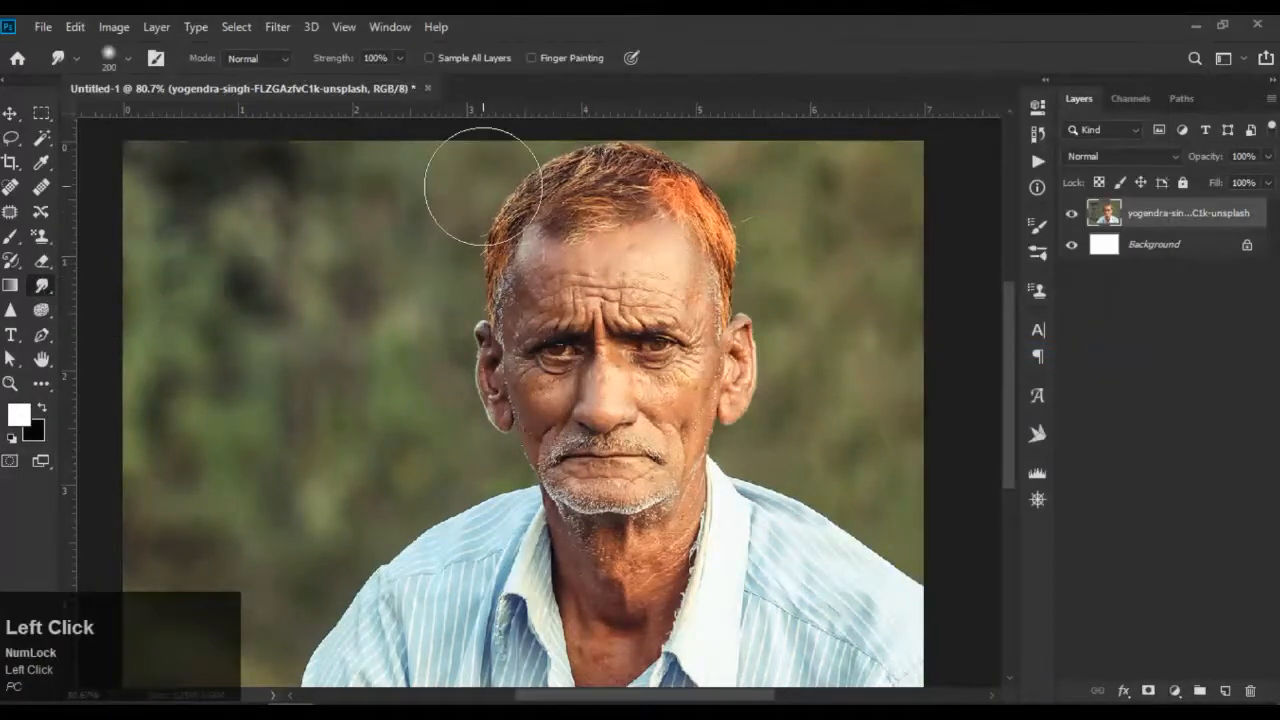
click(128, 58)
click(142, 313)
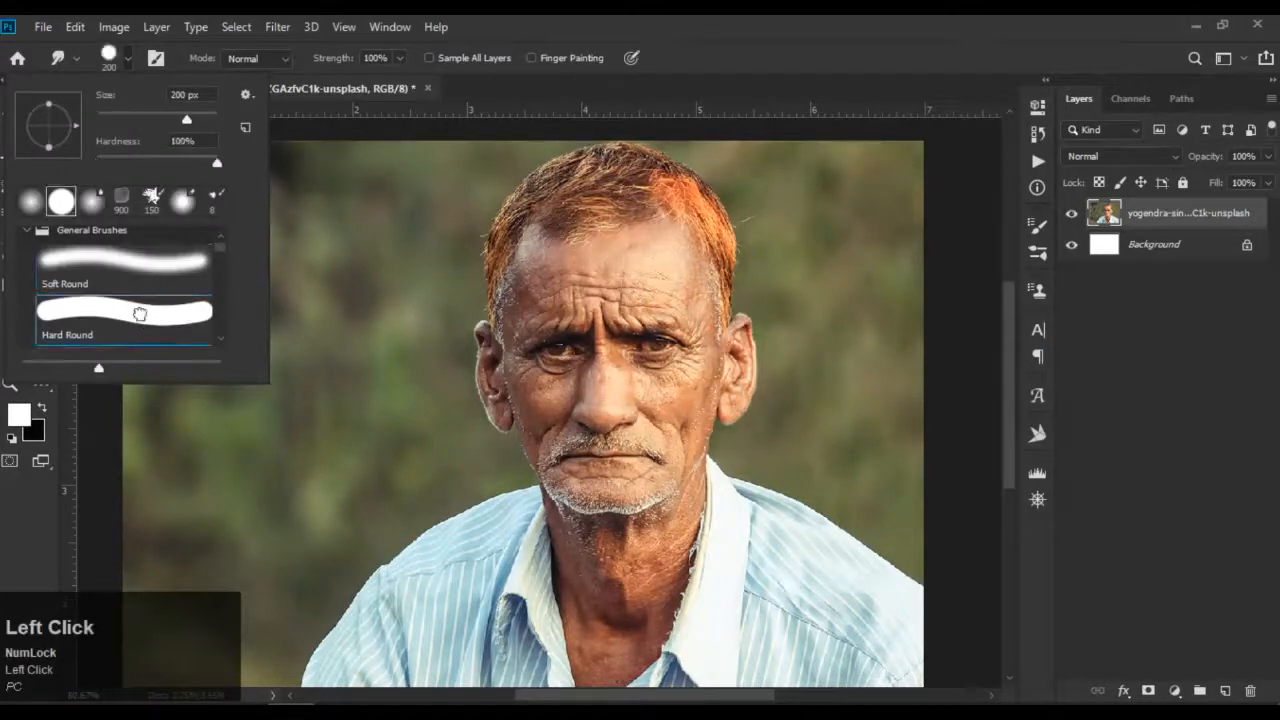
Step: Smear the background over the man's hair, face and shirt with 200 px hard smudge strokes, also swapping the foreground and background colours
mouse_move(520, 247)
mouse_down()
mouse_move(525, 283)
mouse_move(560, 262)
mouse_move(574, 275)
mouse_move(598, 224)
mouse_move(657, 248)
mouse_move(655, 214)
mouse_move(646, 200)
mouse_move(620, 232)
mouse_move(581, 203)
mouse_move(573, 263)
mouse_move(514, 248)
mouse_move(520, 268)
mouse_move(318, 261)
mouse_move(314, 296)
mouse_move(246, 256)
mouse_move(200, 274)
mouse_move(203, 345)
mouse_move(343, 239)
mouse_move(380, 237)
mouse_move(435, 195)
mouse_move(442, 243)
mouse_move(548, 228)
mouse_move(485, 241)
mouse_move(391, 218)
mouse_move(343, 222)
mouse_move(481, 204)
mouse_move(465, 203)
mouse_move(584, 245)
mouse_move(427, 266)
mouse_move(364, 385)
mouse_move(342, 347)
mouse_move(430, 276)
mouse_move(338, 311)
mouse_move(425, 242)
mouse_move(303, 300)
mouse_move(369, 213)
mouse_move(268, 276)
mouse_move(427, 201)
mouse_move(370, 273)
mouse_move(579, 207)
mouse_move(548, 225)
mouse_move(441, 227)
mouse_move(579, 198)
mouse_move(756, 276)
mouse_up()
key(x)
scroll(560, 413, down, 3)
scroll(560, 405, up, 2)
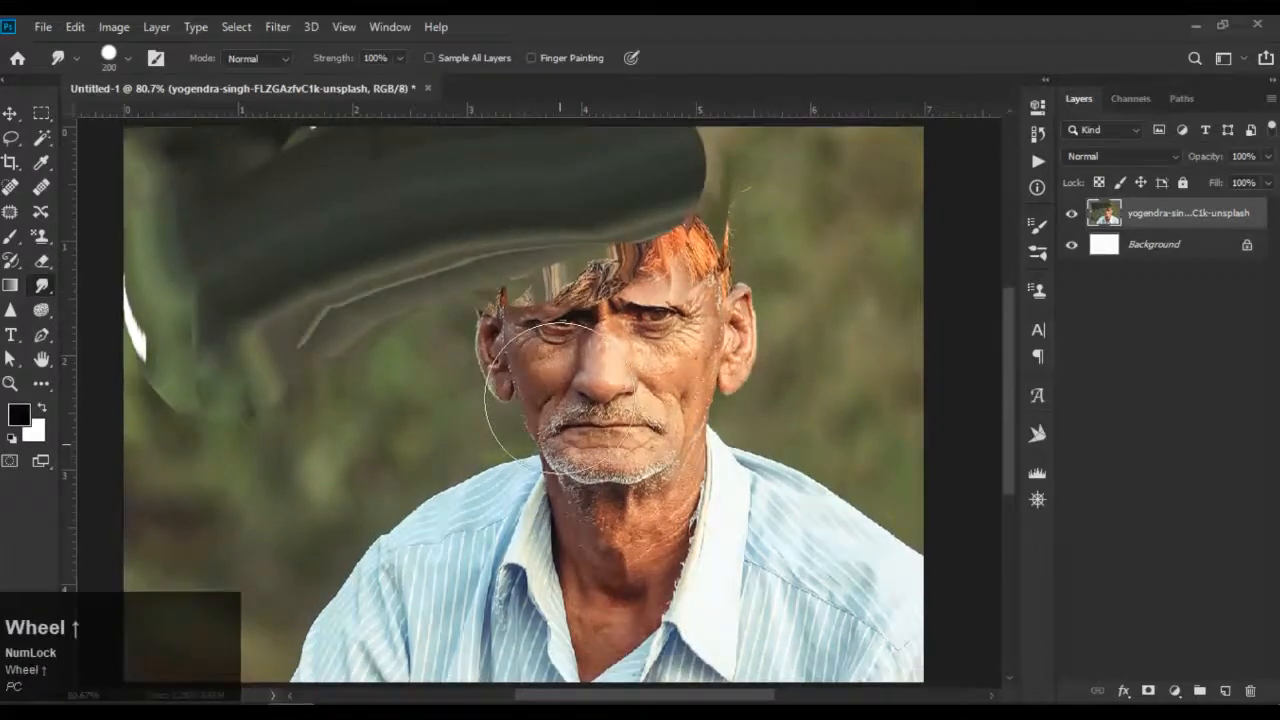
scroll(560, 397, down, 4)
scroll(560, 397, up, 3)
scroll(509, 320, down, 2)
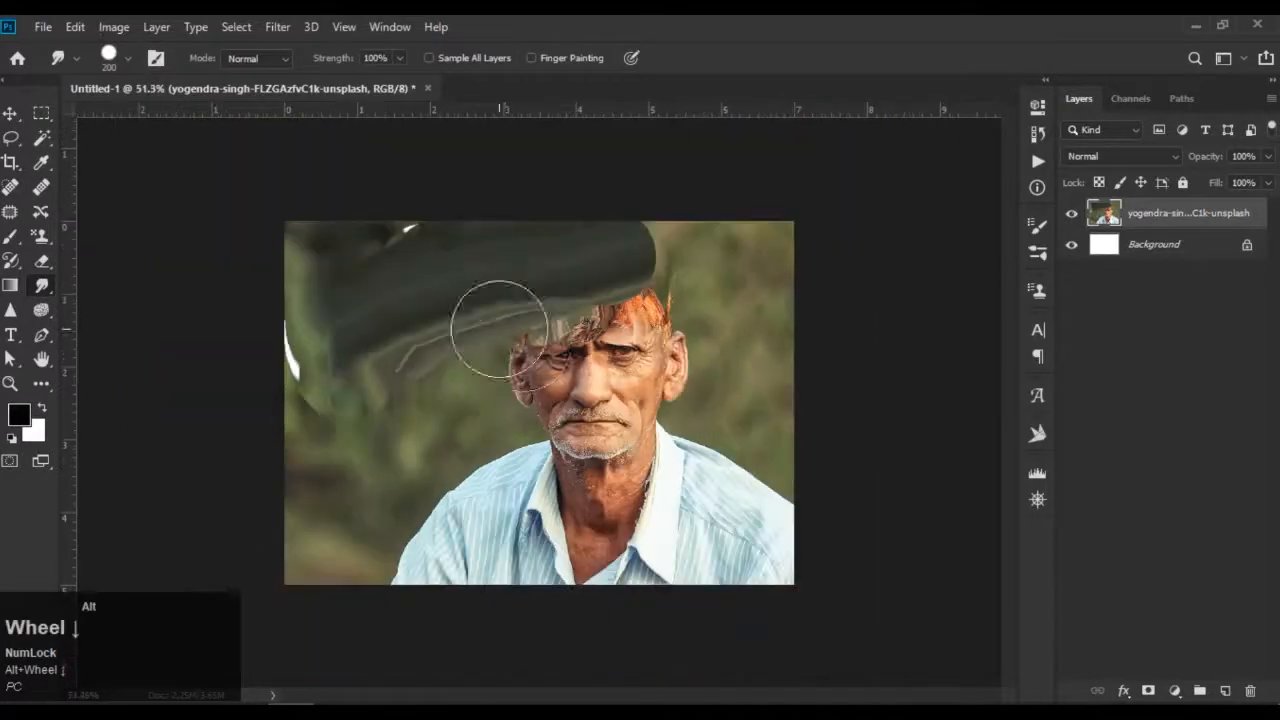
mouse_move(366, 303)
mouse_down()
mouse_move(334, 286)
mouse_move(318, 425)
mouse_move(314, 400)
mouse_move(449, 206)
mouse_move(443, 257)
mouse_move(354, 310)
mouse_move(463, 286)
mouse_move(257, 329)
mouse_move(429, 286)
mouse_move(423, 254)
mouse_move(280, 266)
mouse_move(363, 237)
mouse_move(580, 404)
mouse_move(640, 340)
mouse_move(580, 380)
mouse_move(620, 470)
mouse_move(727, 530)
mouse_move(570, 535)
mouse_move(515, 560)
mouse_move(650, 440)
mouse_move(440, 575)
mouse_move(676, 466)
mouse_move(623, 450)
mouse_up()
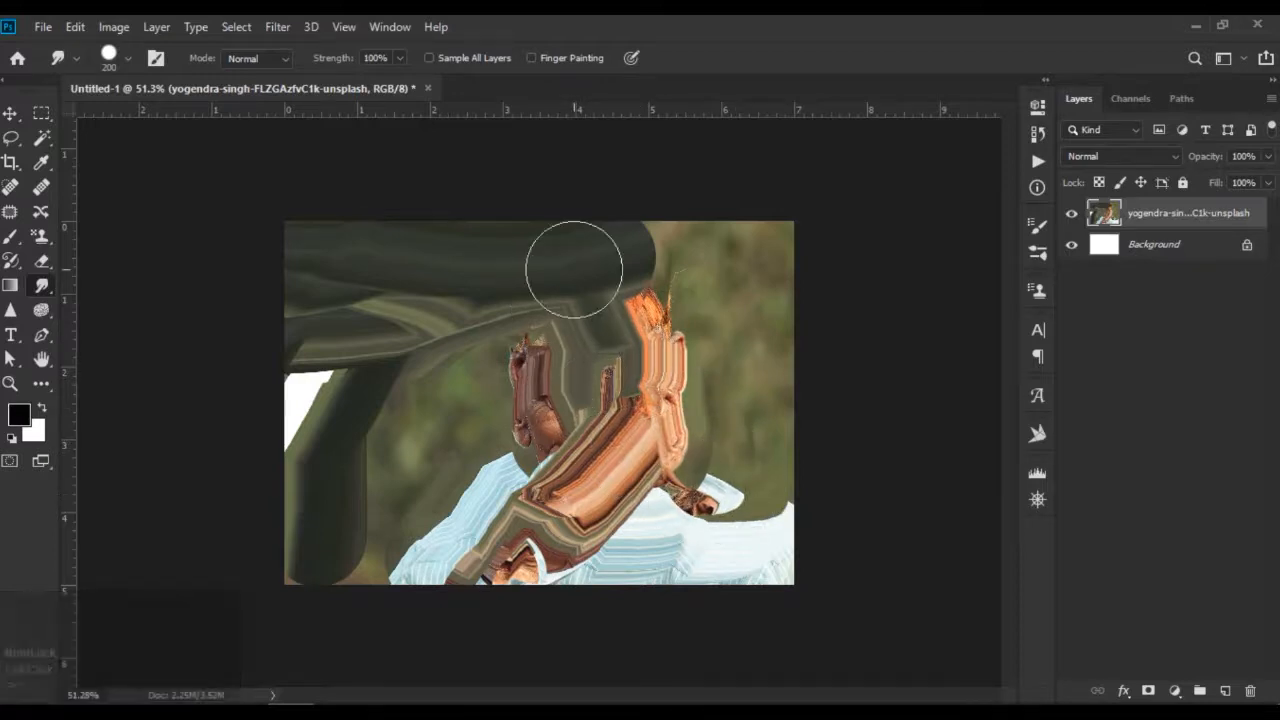
Step: Smear the background over the top of the man's head, his ear and the shirt shoulder with 200 px hard smudge strokes
mouse_move(667, 262)
mouse_down()
mouse_move(606, 243)
mouse_move(580, 251)
mouse_move(507, 358)
mouse_up()
mouse_move(739, 240)
mouse_down()
mouse_move(579, 243)
mouse_move(516, 330)
mouse_up()
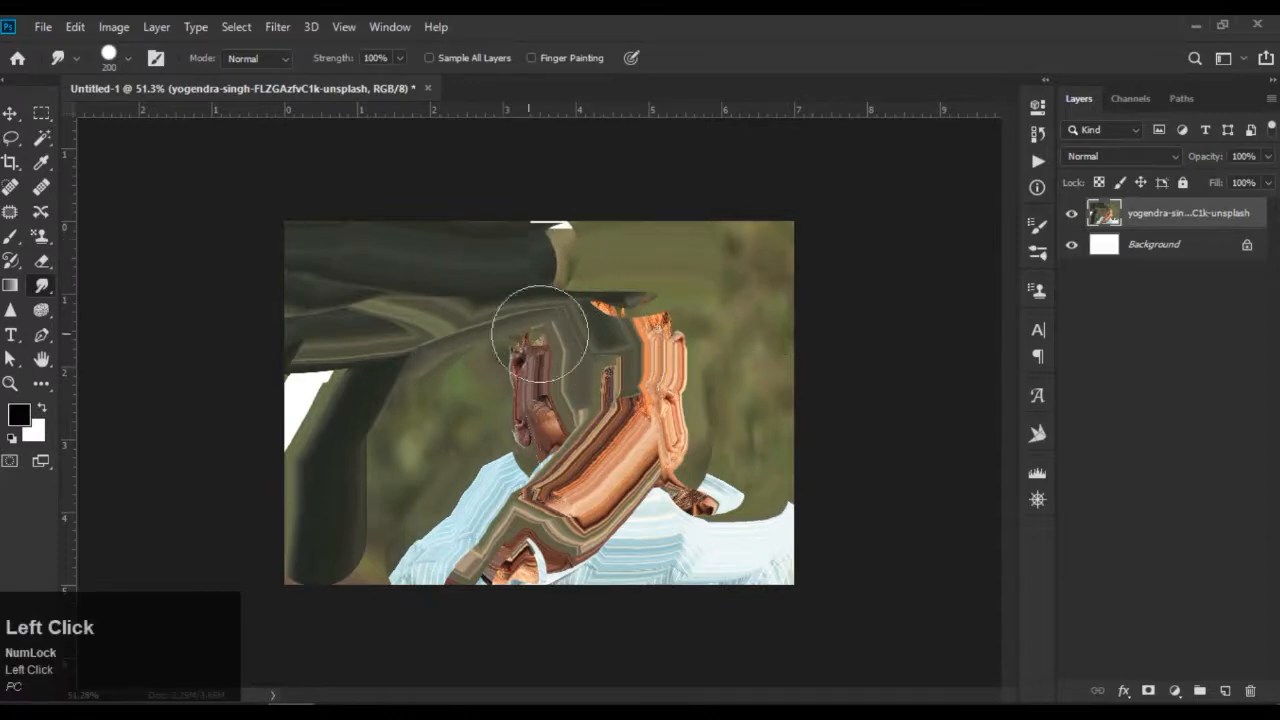
mouse_move(697, 342)
mouse_down()
mouse_move(683, 432)
mouse_move(609, 470)
mouse_move(693, 469)
mouse_move(708, 510)
mouse_move(727, 512)
mouse_move(741, 598)
mouse_up()
drag(776, 517, 760, 580)
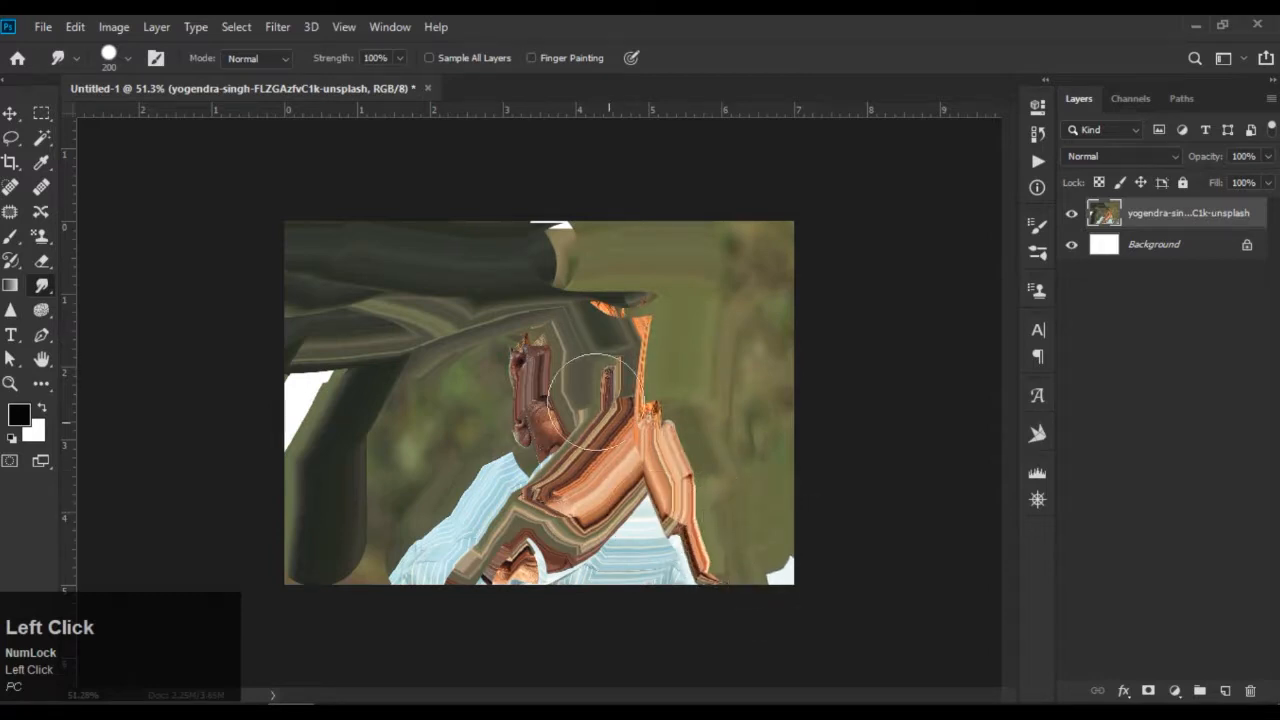
Step: Undo all the hard-brush smudge strokes on the photo layer, keeping the layer rasterized
key(ctrl+z)
key(ctrl+z)
key(ctrl+z)
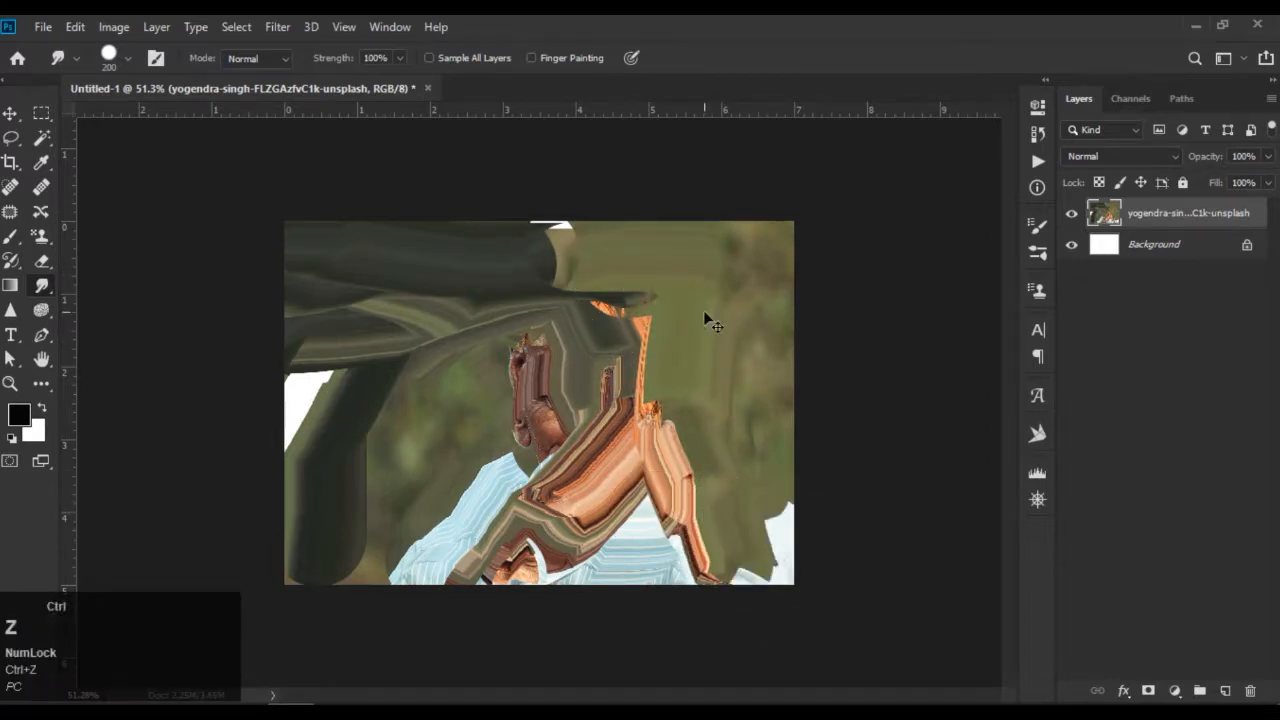
key(ctrl+z)
key(ctrl+z)
key(ctrl+z)
key(ctrl+z)
key(ctrl+z)
key(ctrl+z)
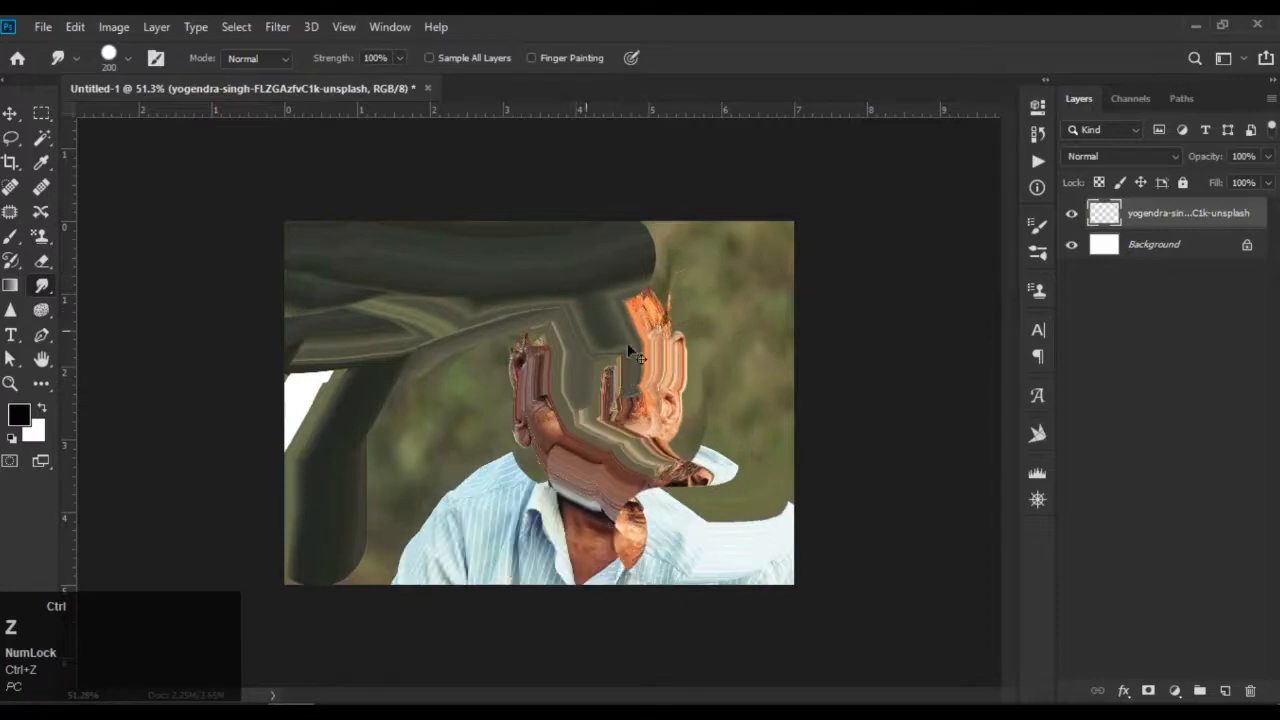
key(ctrl+z)
key(ctrl+z)
key(ctrl+z)
key(ctrl+z)
key(ctrl+z)
key(ctrl+z)
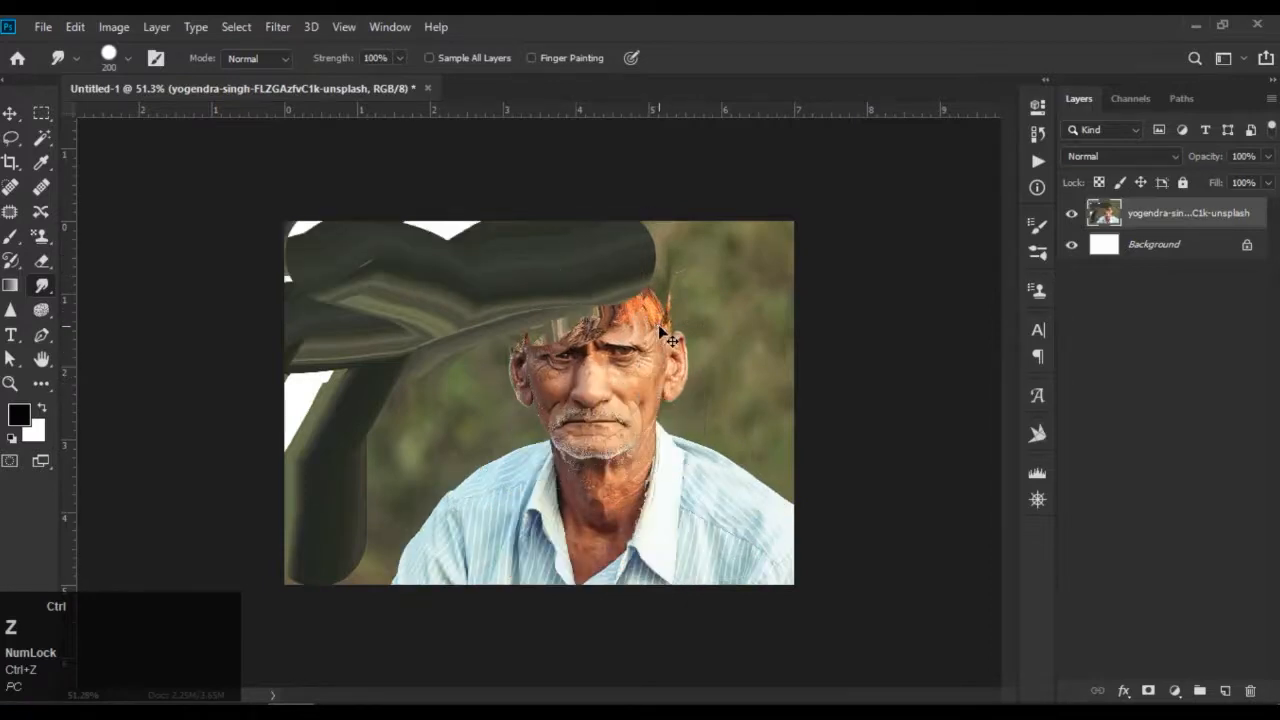
key(ctrl+z)
key(ctrl+z)
key(ctrl+z)
key(ctrl+z)
key(ctrl+z)
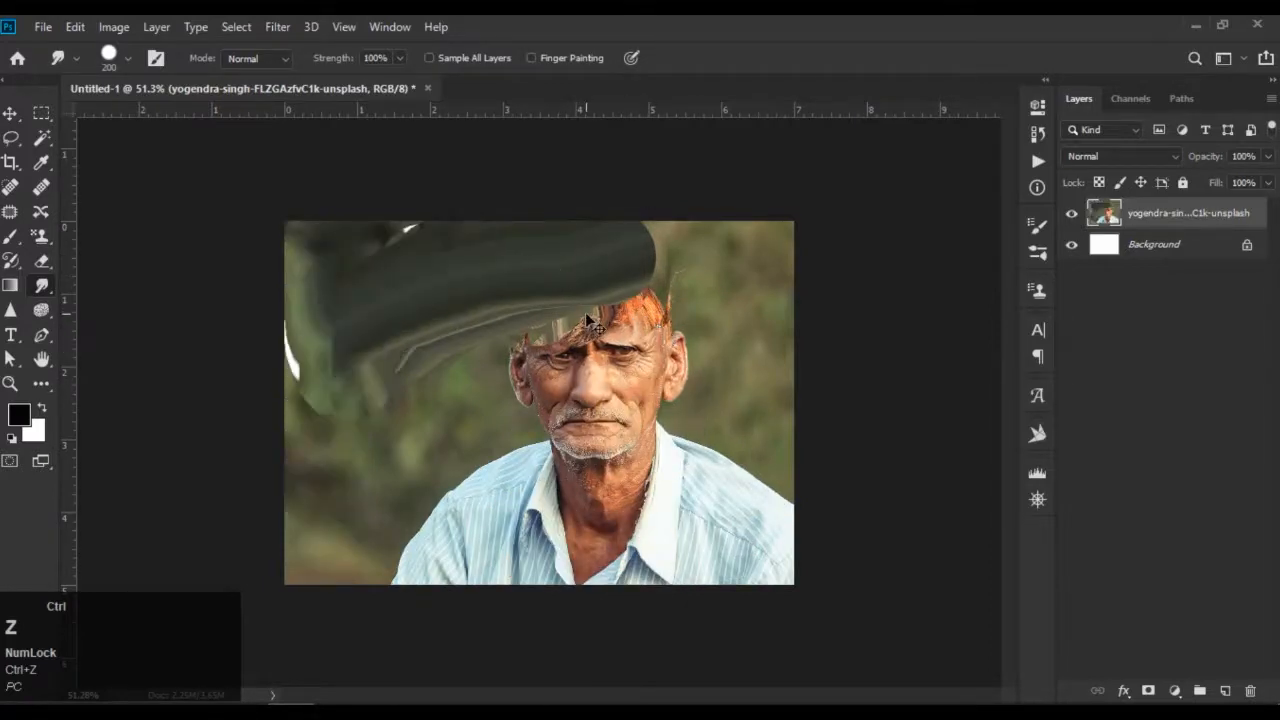
key(ctrl+z)
key(ctrl+z)
key(ctrl+z)
key(ctrl+z)
key(ctrl+z)
key(ctrl+z)
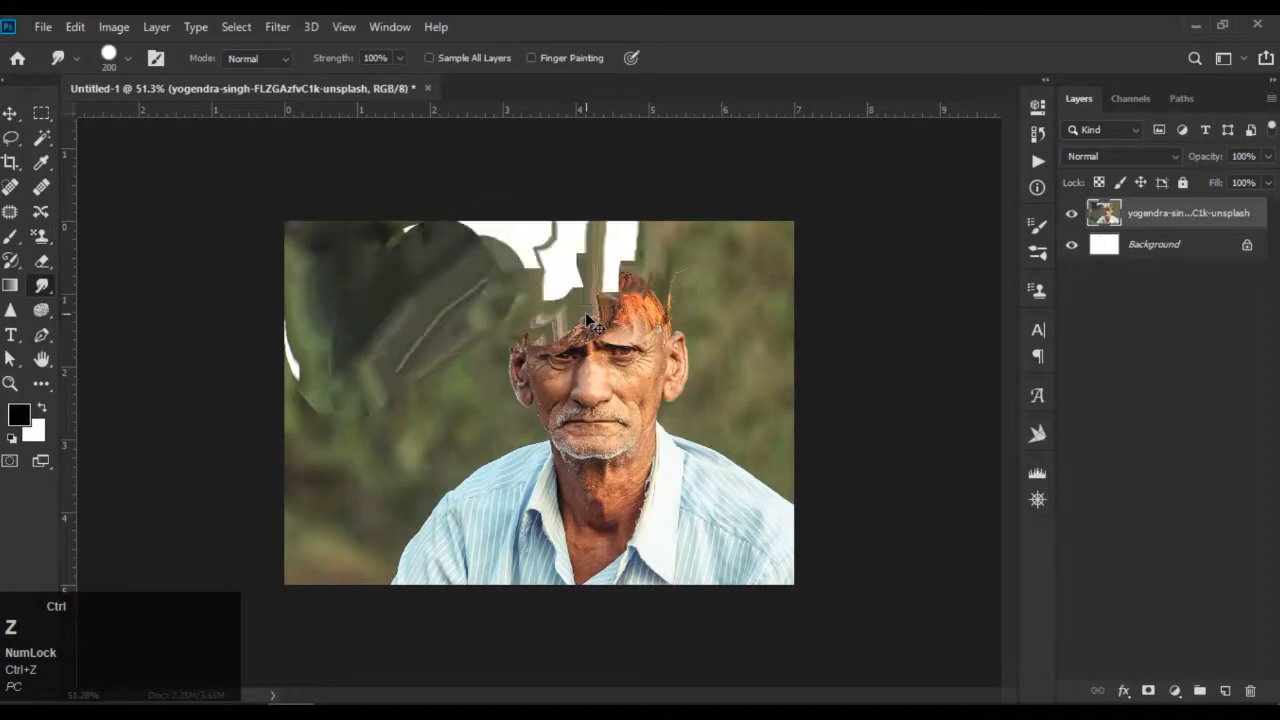
key(ctrl+z)
key(ctrl+z)
key(ctrl+z)
key(ctrl+z)
key(ctrl+z)
key(ctrl+z)
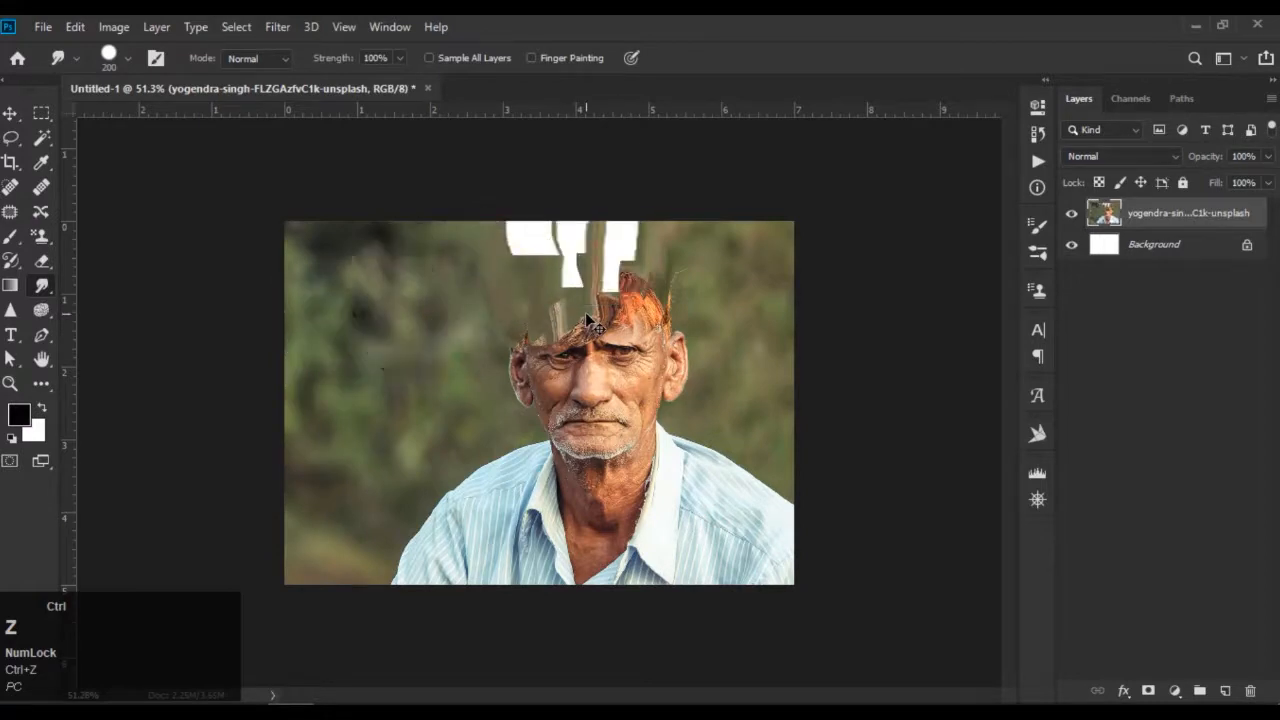
key(ctrl+z)
key(ctrl+z)
key(ctrl+z)
key(ctrl+z)
key(ctrl+z)
key(ctrl+z)
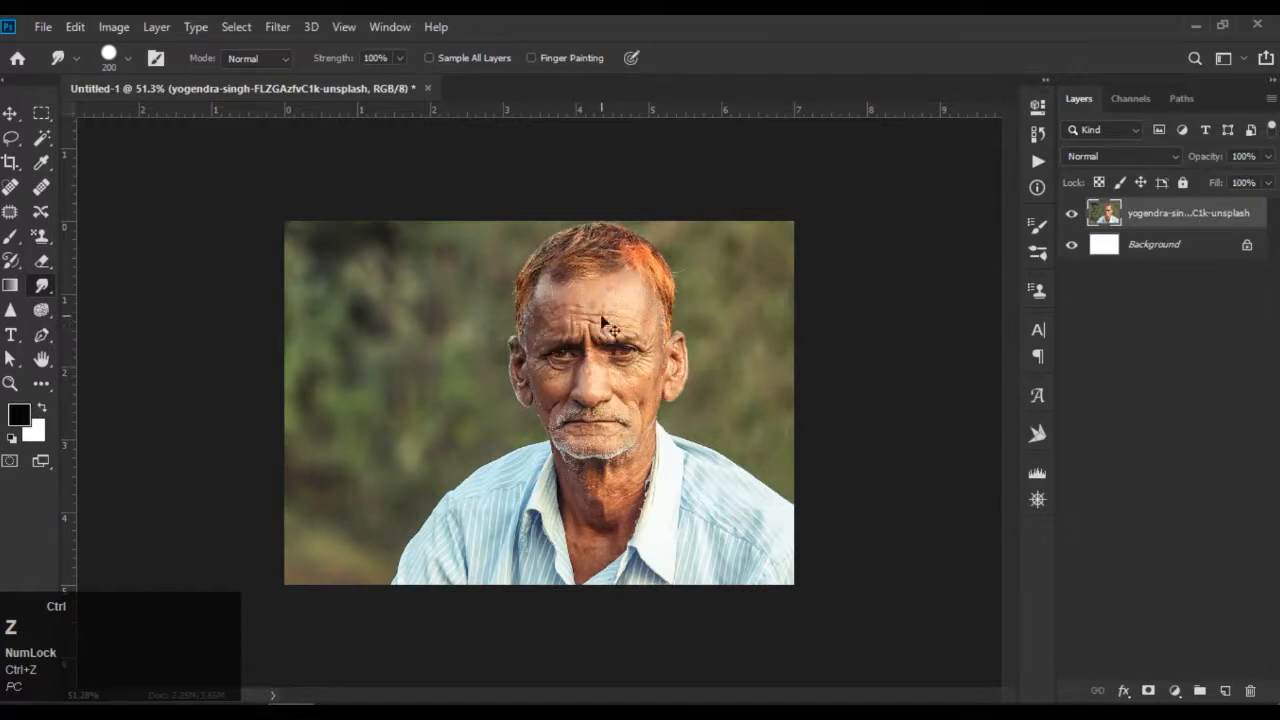
Step: Set the Smudge mode to Darken and smudge the man's hair, forehead and the surrounding background
scroll(530, 355, up, 2)
key(space)
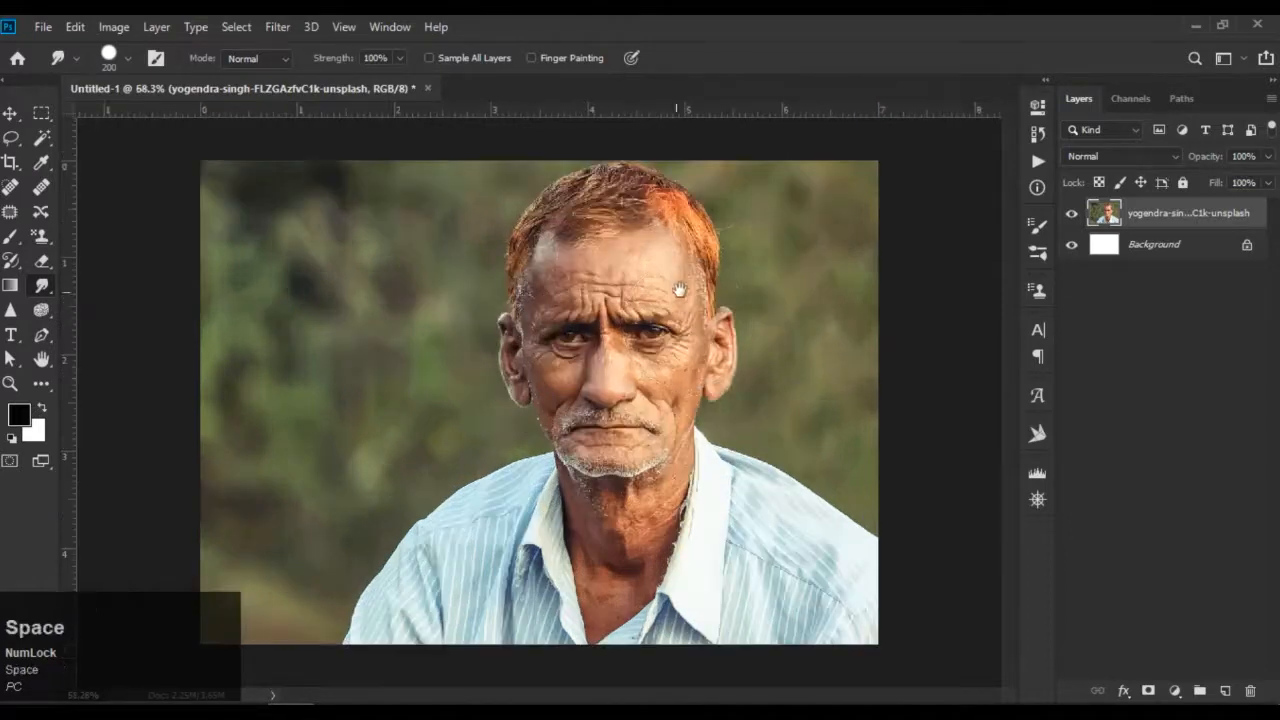
scroll(622, 345, up, 2)
key(space)
drag(620, 345, 577, 290)
scroll(586, 257, down, 2)
key(space)
key(ctrl+r)
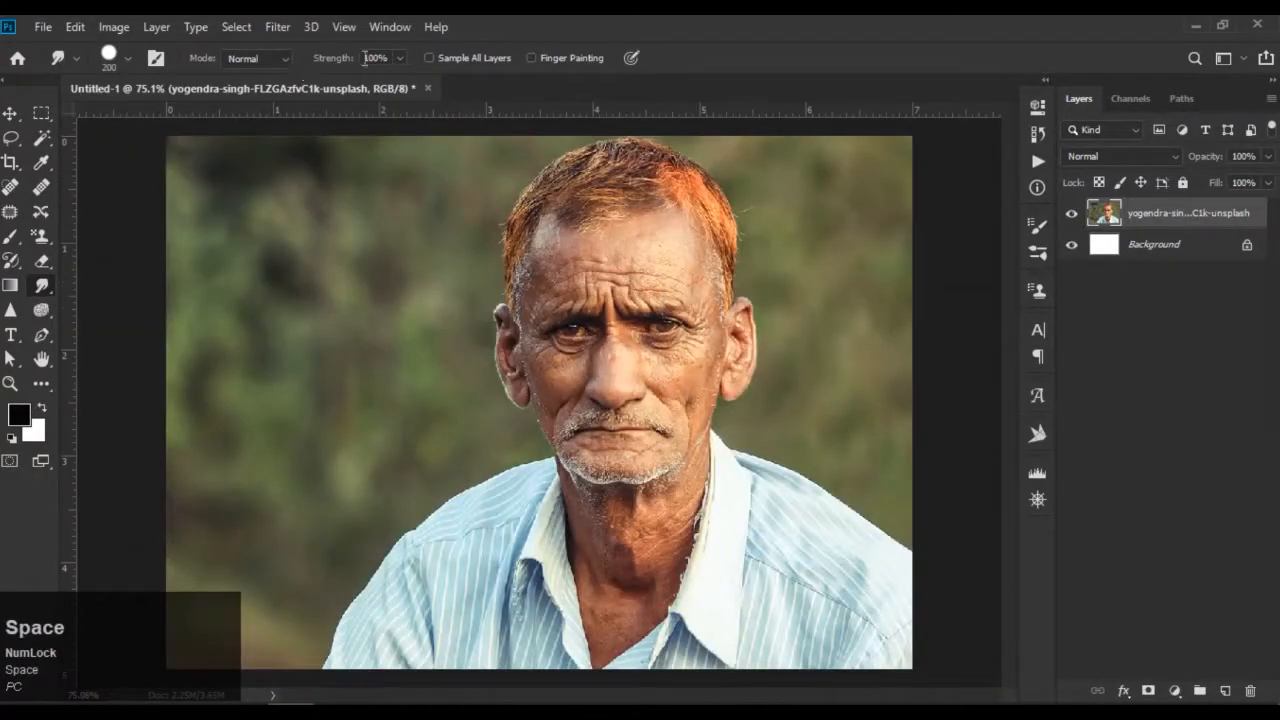
click(287, 60)
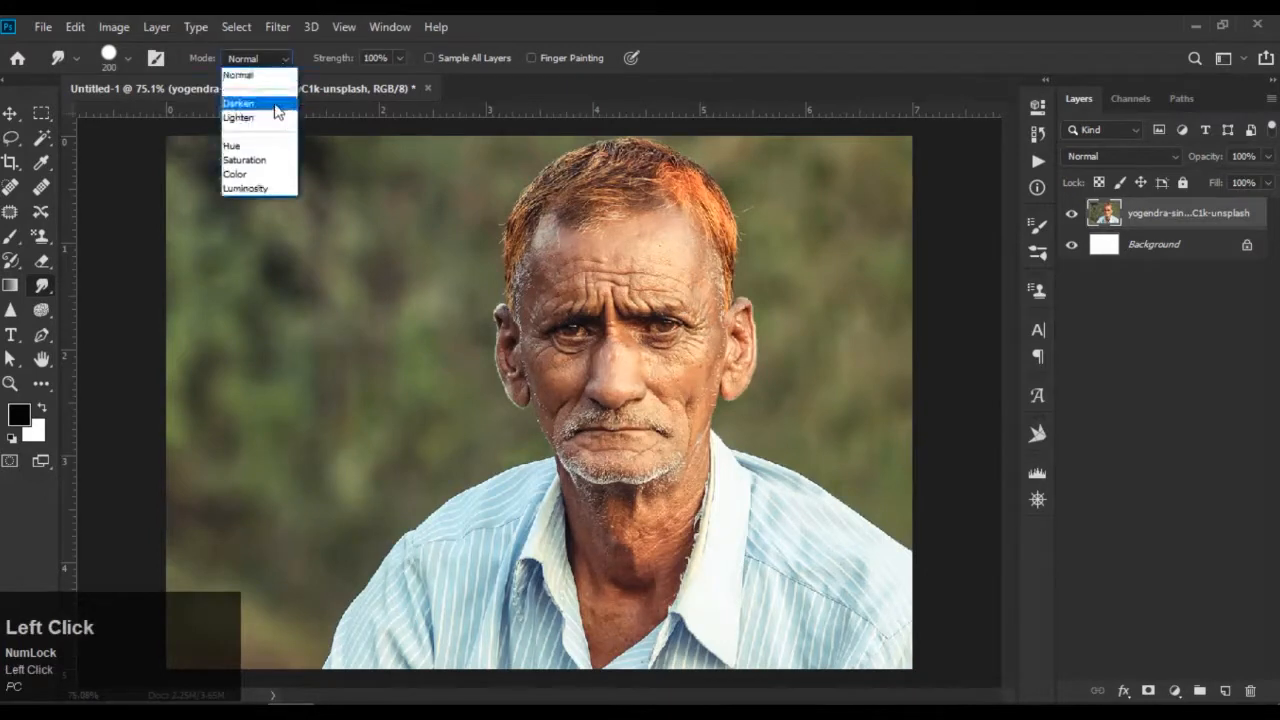
click(272, 104)
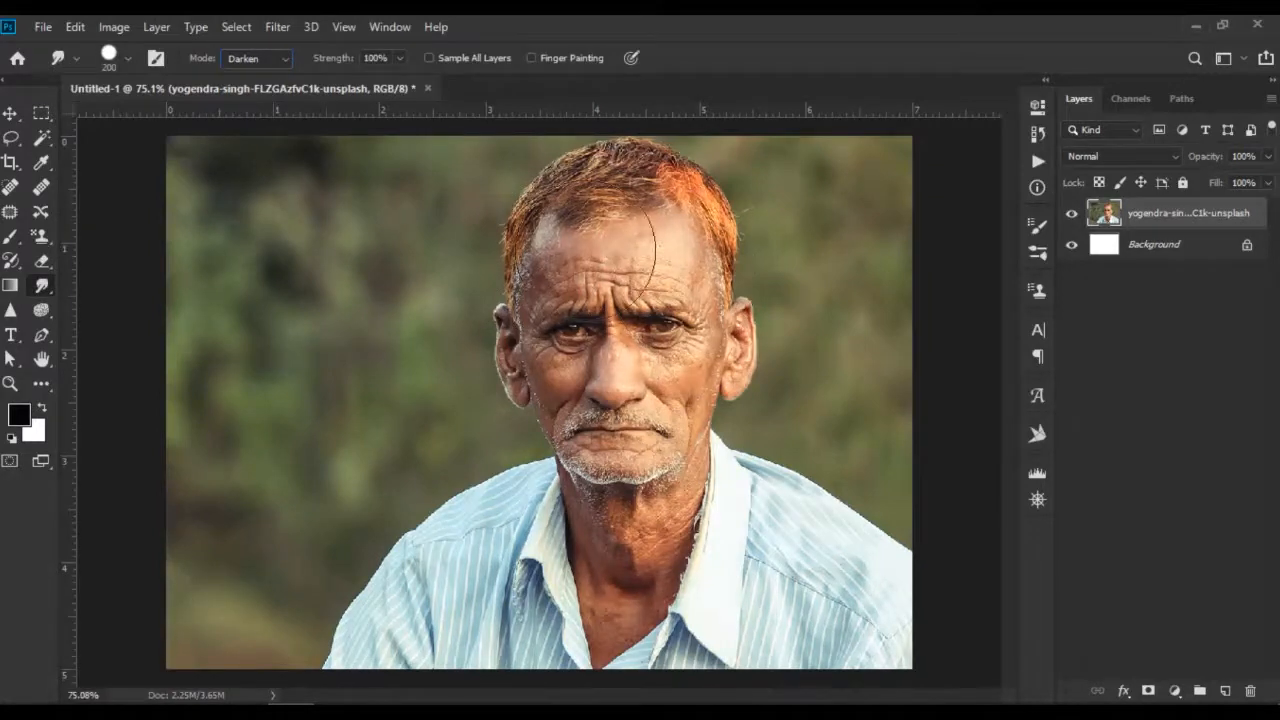
mouse_move(617, 216)
mouse_down()
mouse_move(611, 248)
mouse_move(628, 235)
mouse_move(626, 260)
mouse_move(573, 248)
mouse_up()
mouse_move(414, 229)
mouse_down()
mouse_move(365, 233)
mouse_move(447, 214)
mouse_move(354, 238)
mouse_move(311, 325)
mouse_up()
mouse_move(351, 296)
mouse_down()
mouse_move(280, 266)
mouse_move(271, 223)
mouse_move(246, 220)
mouse_move(404, 290)
mouse_move(443, 277)
mouse_move(463, 343)
mouse_move(449, 403)
mouse_move(347, 433)
mouse_move(237, 434)
mouse_move(203, 277)
mouse_move(209, 208)
mouse_move(486, 177)
mouse_move(600, 186)
mouse_move(700, 270)
mouse_up()
mouse_move(784, 288)
mouse_down()
mouse_move(691, 203)
mouse_move(760, 271)
mouse_move(651, 203)
mouse_move(858, 168)
mouse_up()
Step: Undo all the Darken-mode smudge strokes on the portrait
key(ctrl+z)
key(ctrl+z)
key(ctrl+z)
key(ctrl+z)
key(ctrl+z)
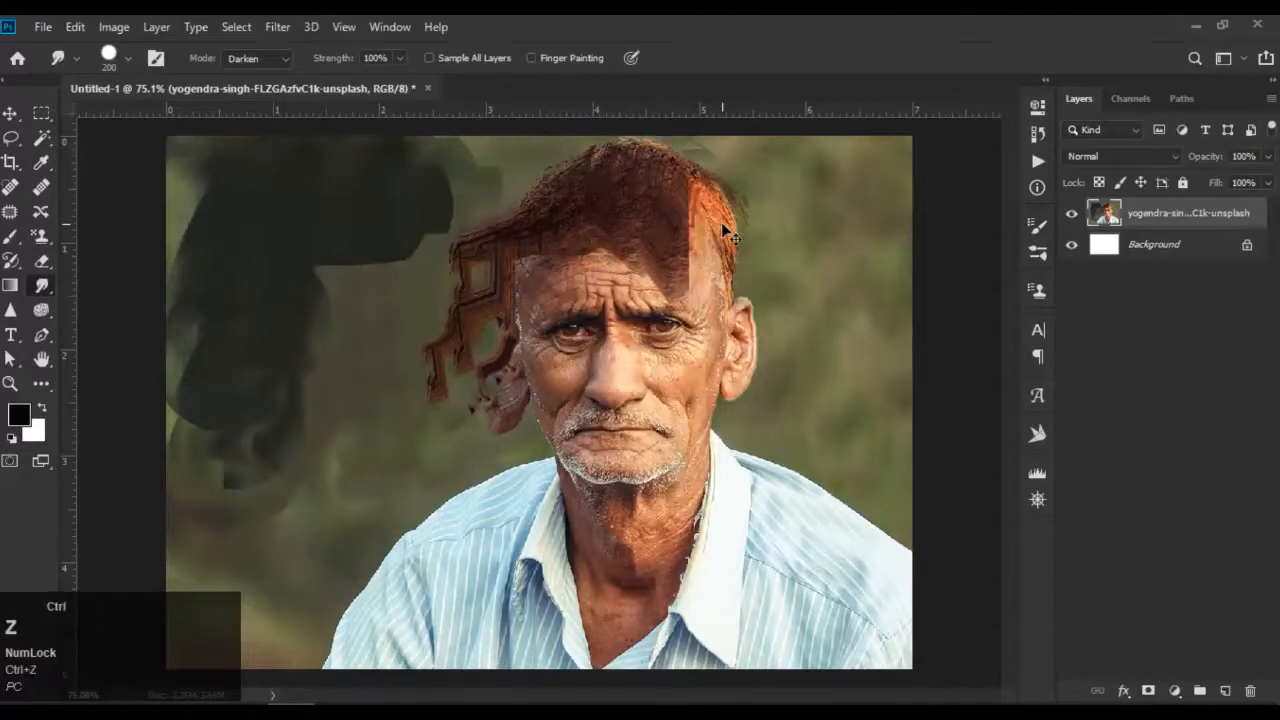
key(ctrl+z)
key(ctrl+z)
key(ctrl+z)
key(ctrl+z)
key(ctrl+z)
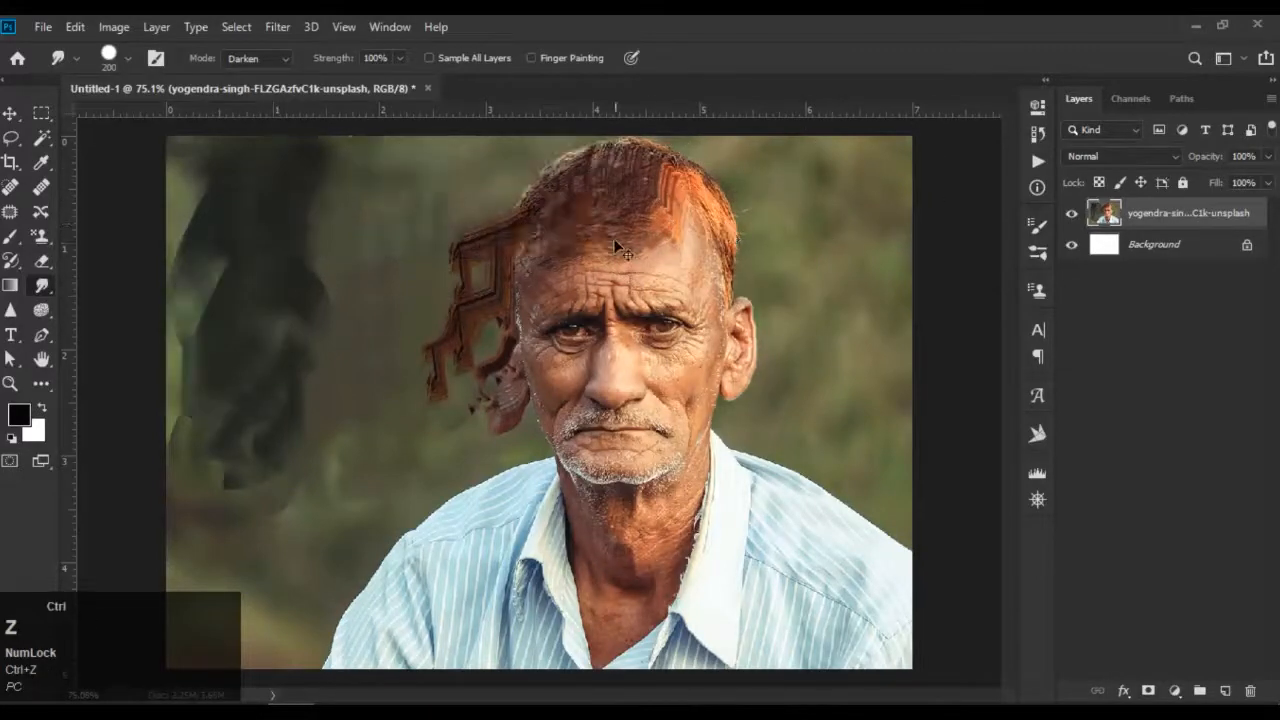
key(ctrl+z)
key(ctrl+z)
key(ctrl+z)
key(ctrl+z)
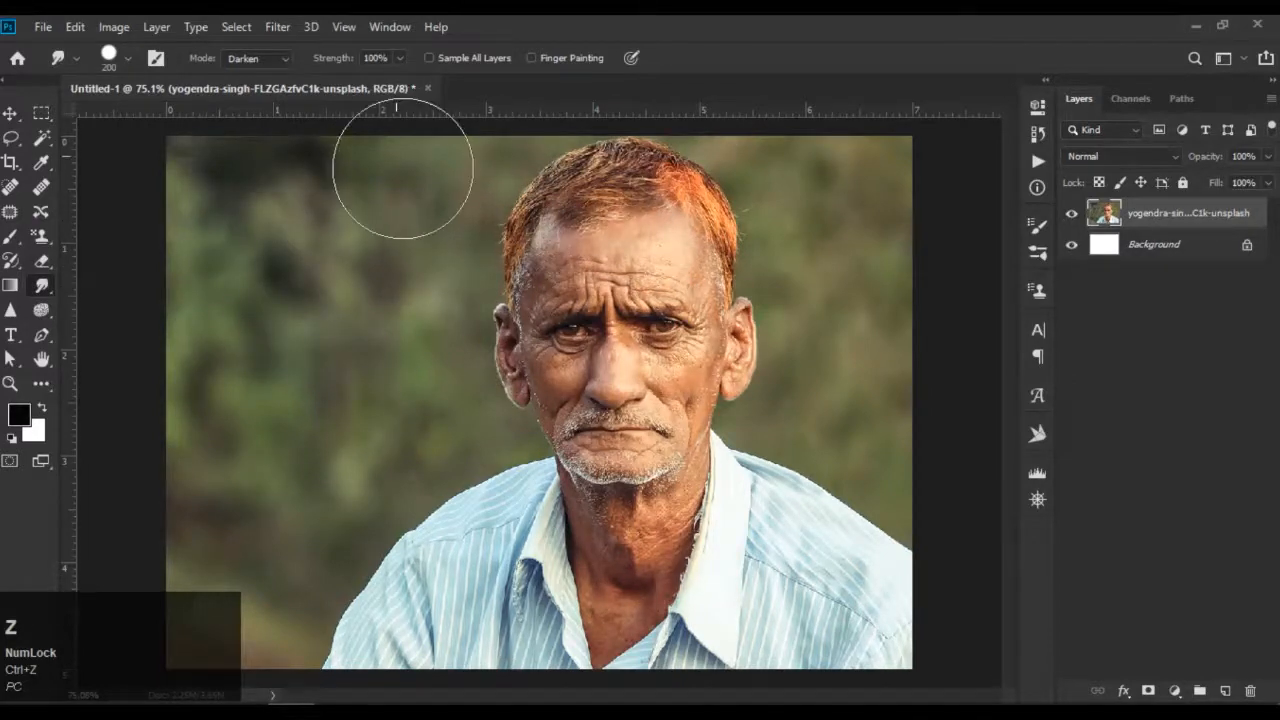
Step: Set the Smudge mode to Lighten and smudge from the man's hair across the forehead toward his ear
click(279, 60)
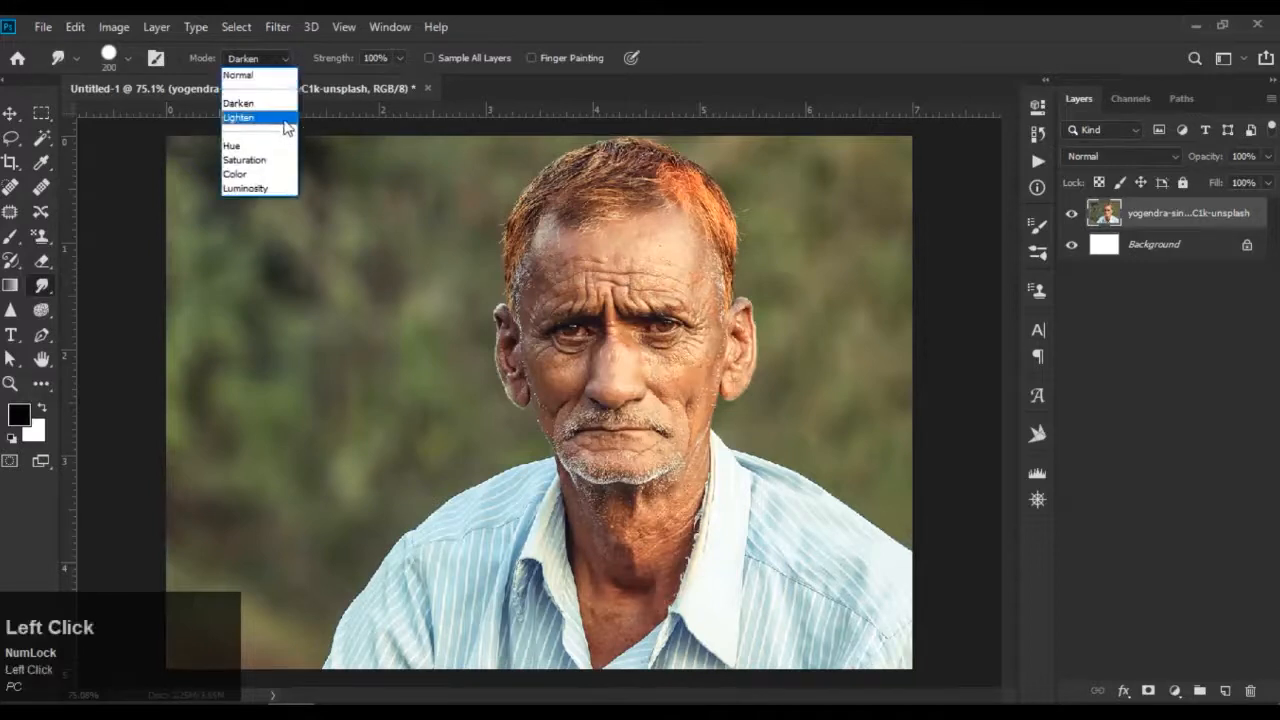
click(282, 119)
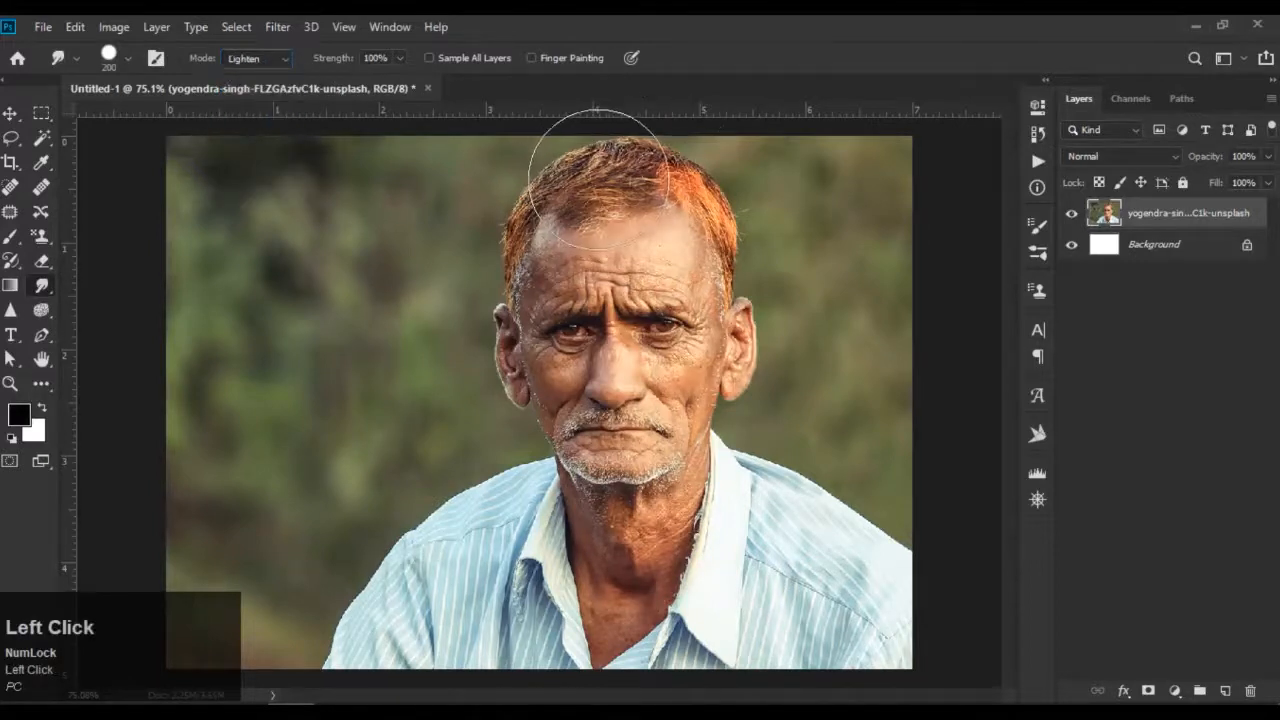
mouse_move(640, 200)
mouse_down()
mouse_move(690, 226)
mouse_move(695, 258)
mouse_move(750, 300)
mouse_up()
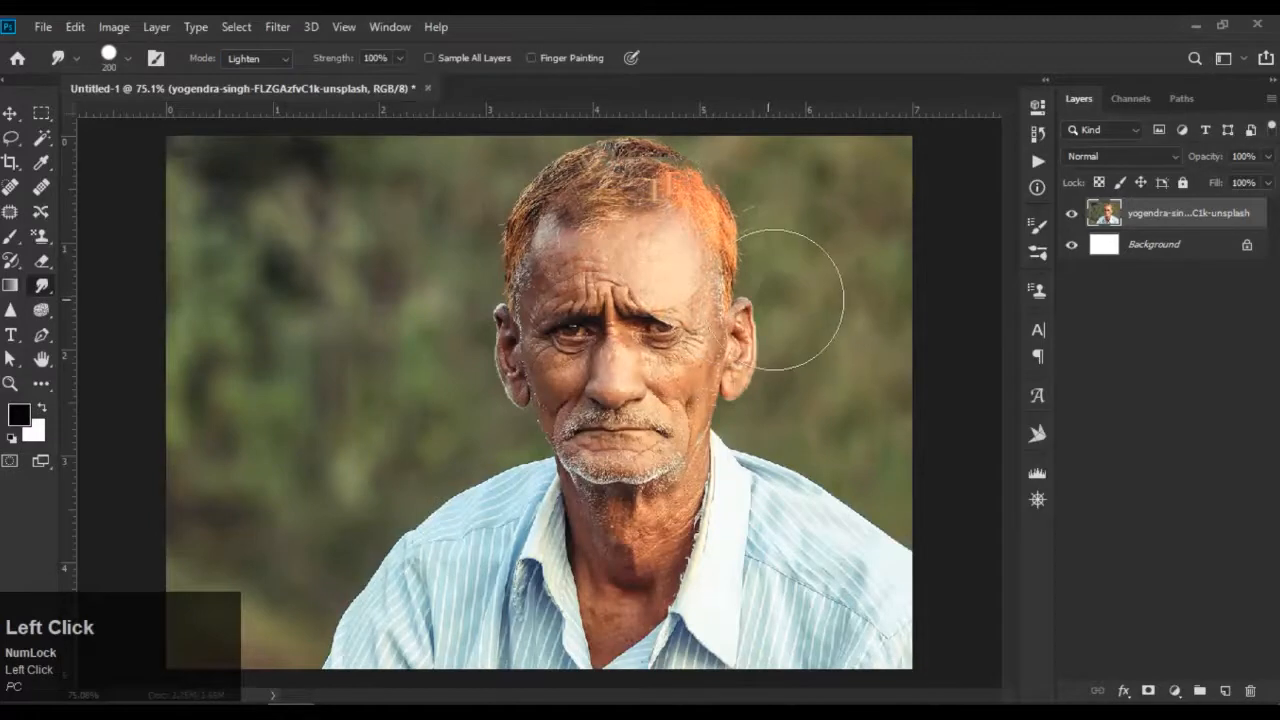
Step: Undo the Lighten-mode smudge strokes on the hair and forehead
key(ctrl+z)
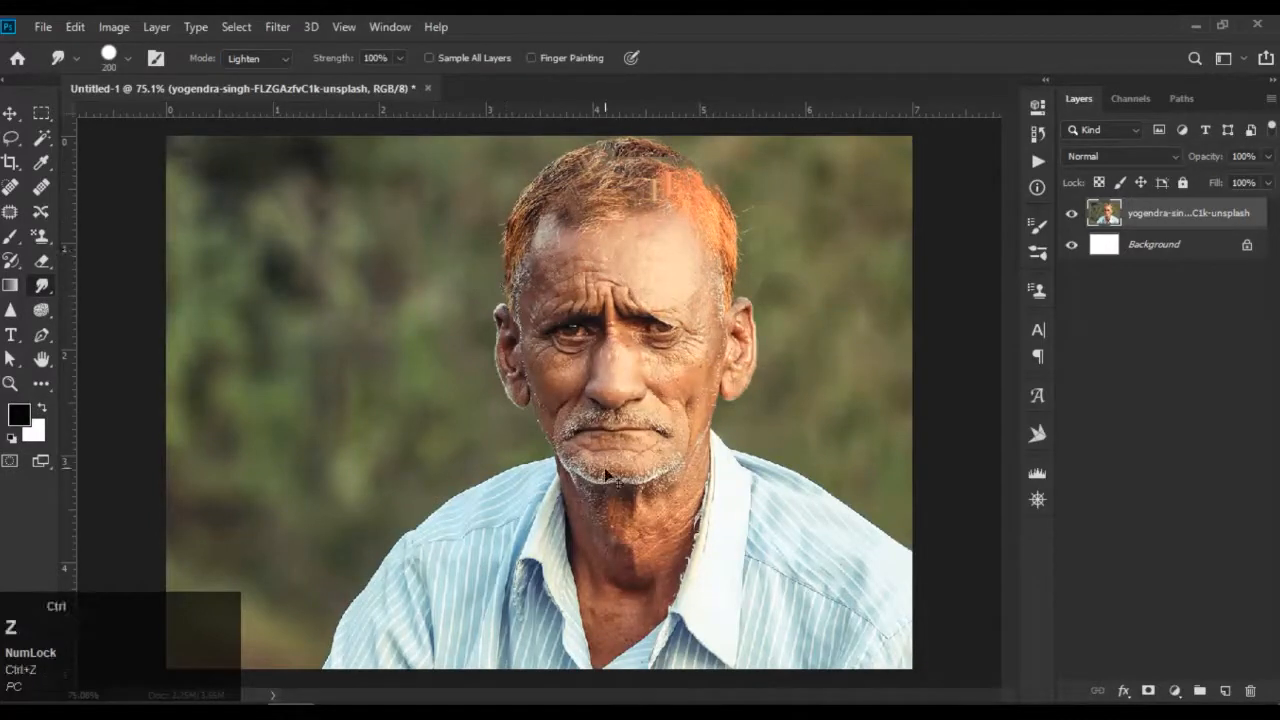
key(ctrl+z)
key(ctrl+z)
key(ctrl+z)
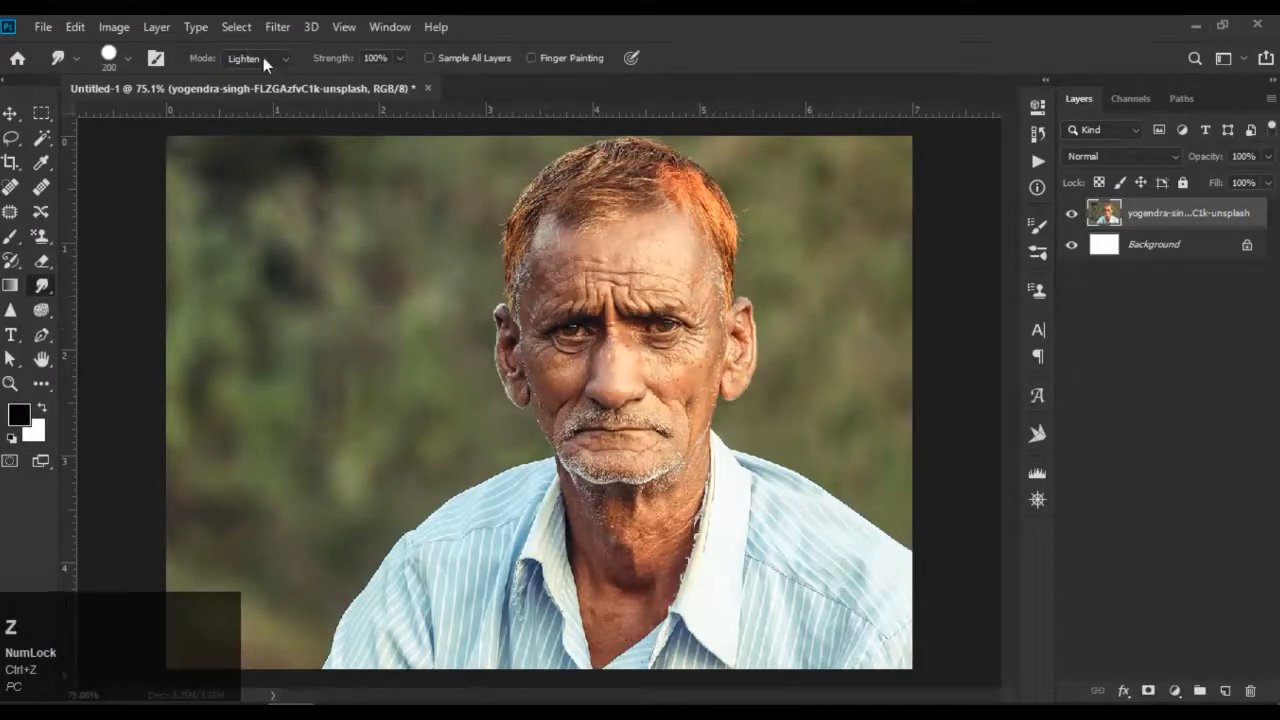
Step: Set the Smudge mode to Hue and smudge between the background and the man's hair, forehead and face
click(273, 62)
click(285, 143)
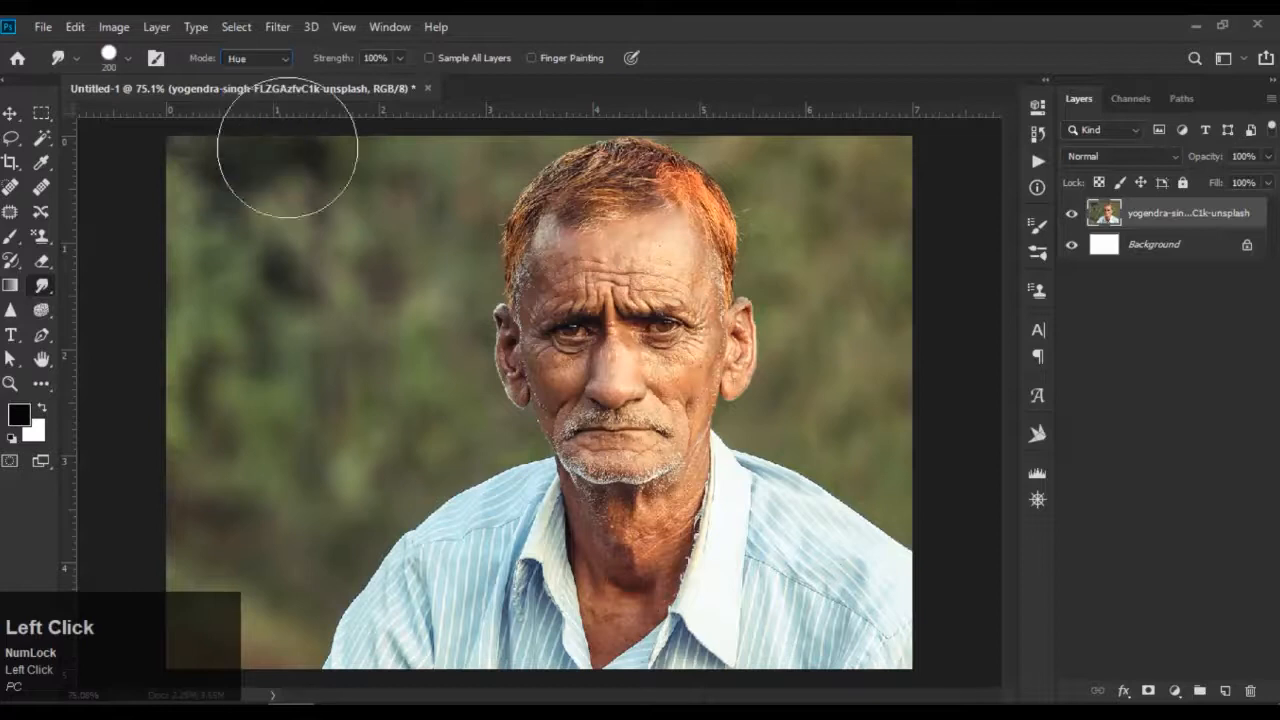
mouse_move(751, 252)
mouse_down()
mouse_move(759, 312)
mouse_move(762, 250)
mouse_up()
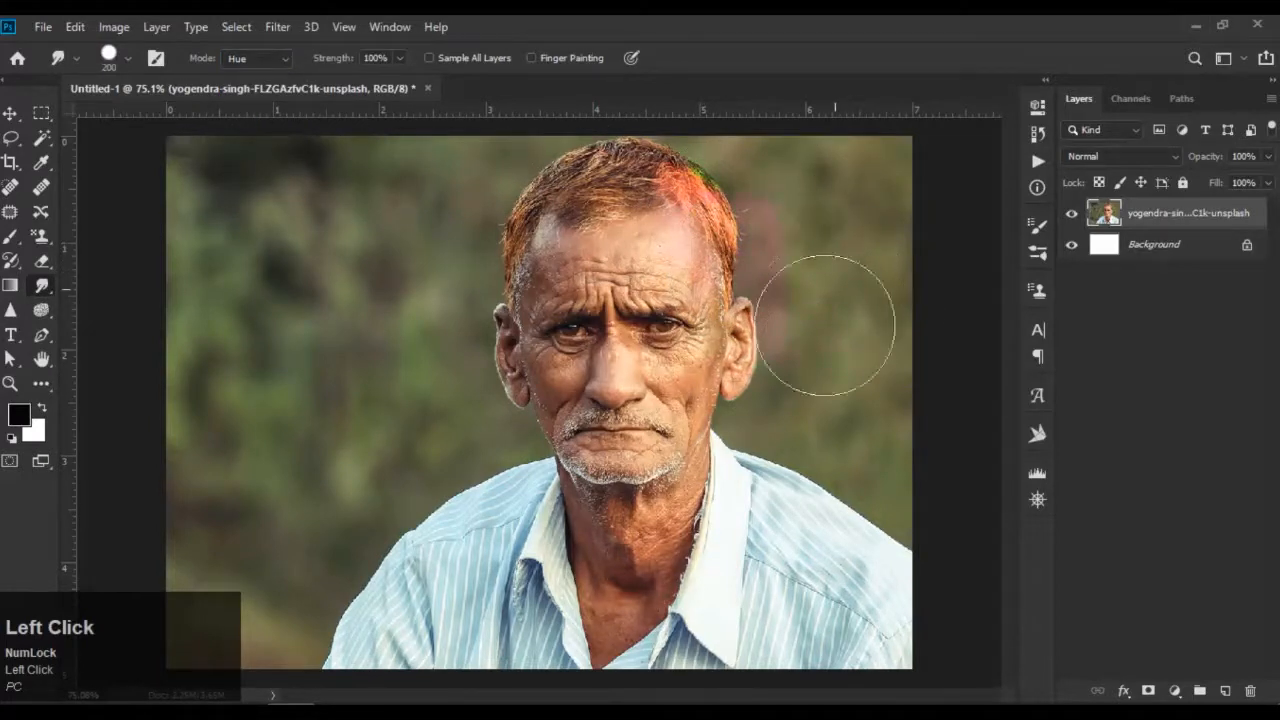
mouse_move(735, 210)
mouse_down()
mouse_move(529, 206)
mouse_move(533, 259)
mouse_move(529, 214)
mouse_move(540, 228)
mouse_move(514, 214)
mouse_move(640, 245)
mouse_move(605, 258)
mouse_move(693, 258)
mouse_move(557, 230)
mouse_up()
mouse_move(540, 290)
mouse_down()
mouse_move(514, 386)
mouse_move(686, 286)
mouse_move(686, 271)
mouse_move(626, 286)
mouse_move(560, 270)
mouse_move(665, 325)
mouse_move(694, 425)
mouse_move(494, 386)
mouse_move(600, 480)
mouse_move(659, 221)
mouse_up()
mouse_move(572, 402)
mouse_down()
mouse_move(611, 493)
mouse_move(659, 346)
mouse_move(669, 416)
mouse_move(594, 306)
mouse_move(700, 352)
mouse_up()
Step: Undo the most recent Hue-mode smudge strokes over the man's face
key(ctrl)
key(ctrl+z)
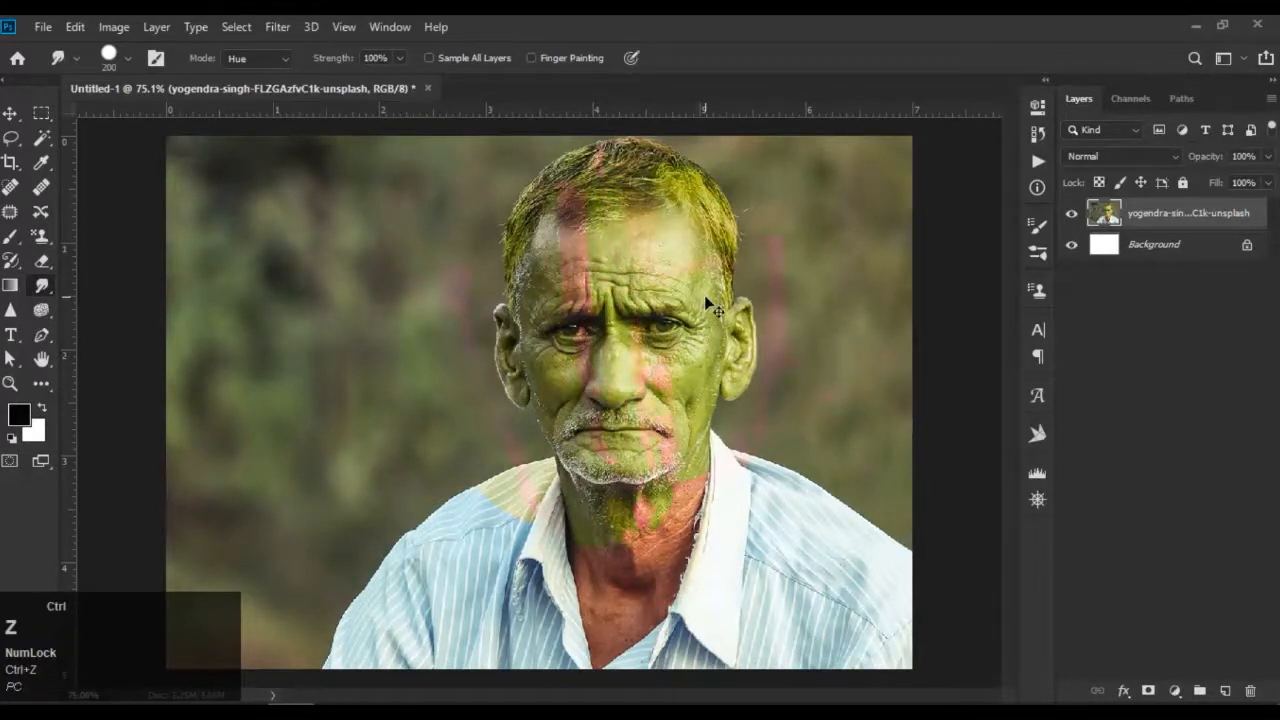
key(ctrl+z)
key(ctrl+z)
key(ctrl+z)
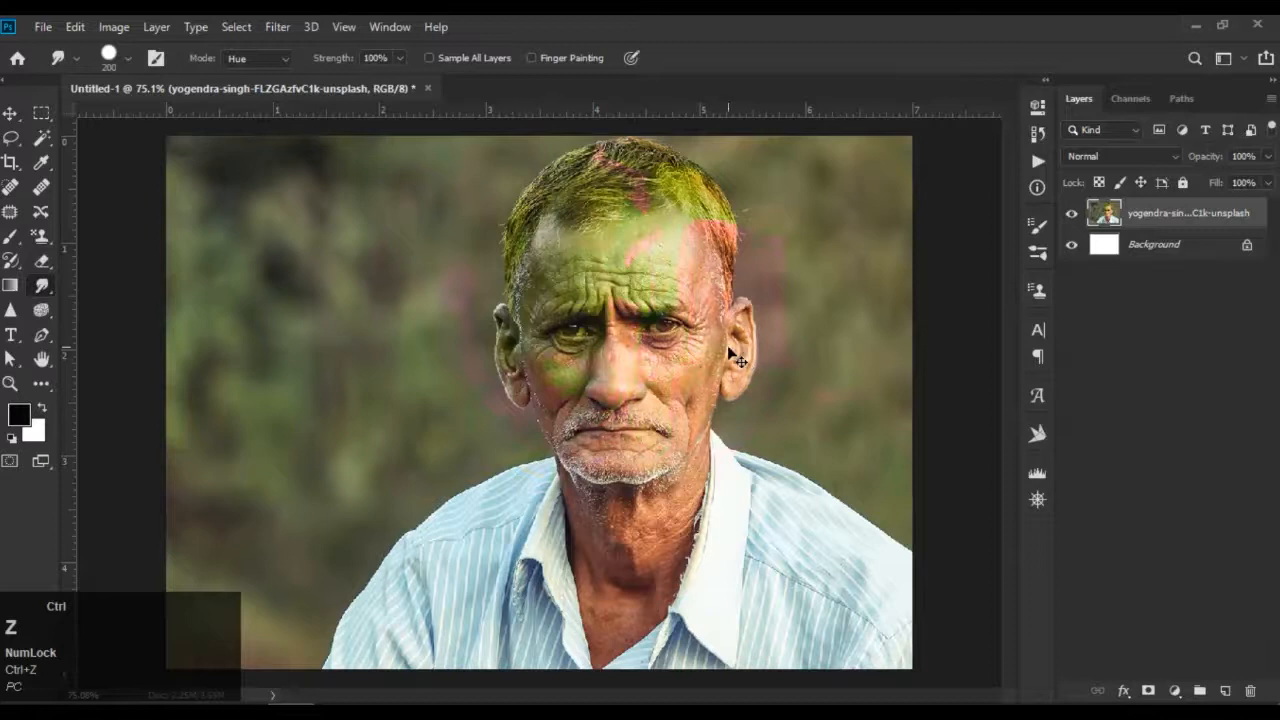
Step: Set the Smudge mode to Saturation and smudge over the man's hair, forehead, cheeks and chin
click(279, 53)
click(262, 158)
mouse_move(560, 290)
mouse_down()
mouse_move(567, 213)
mouse_move(656, 245)
mouse_move(680, 330)
mouse_move(555, 315)
mouse_up()
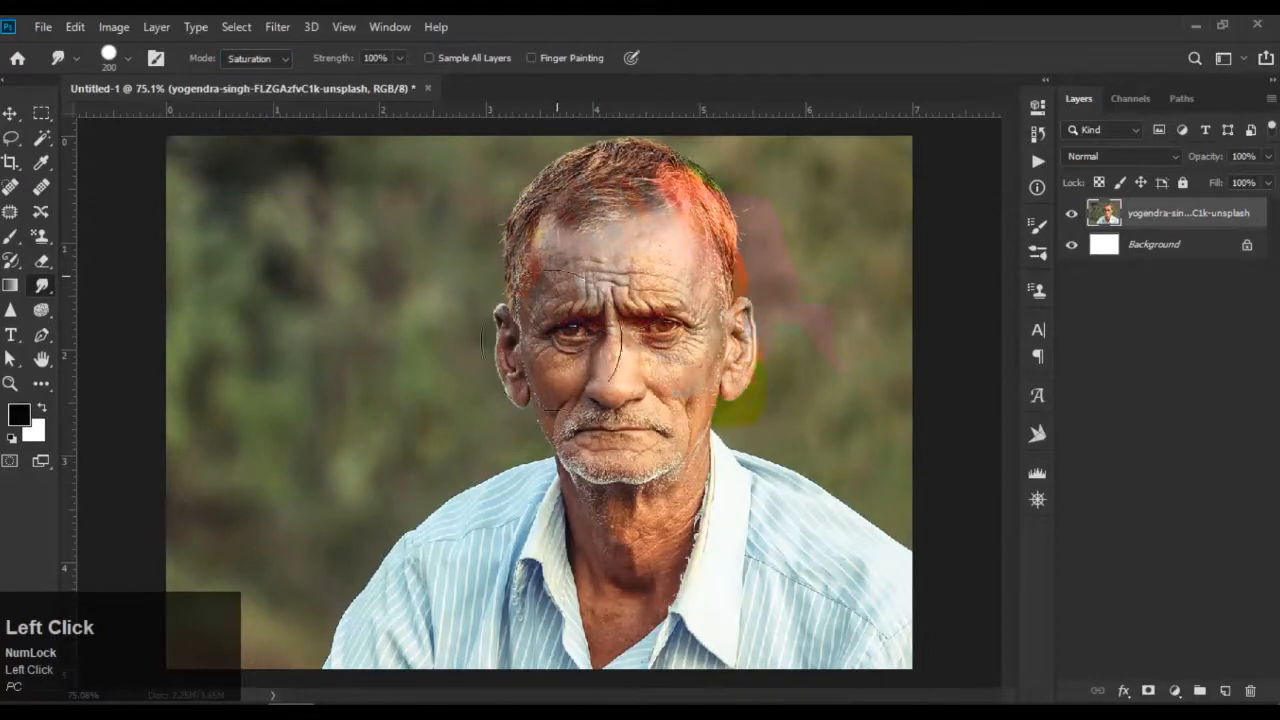
mouse_move(652, 436)
mouse_down()
mouse_move(705, 480)
mouse_move(655, 395)
mouse_move(660, 430)
mouse_move(537, 258)
mouse_up()
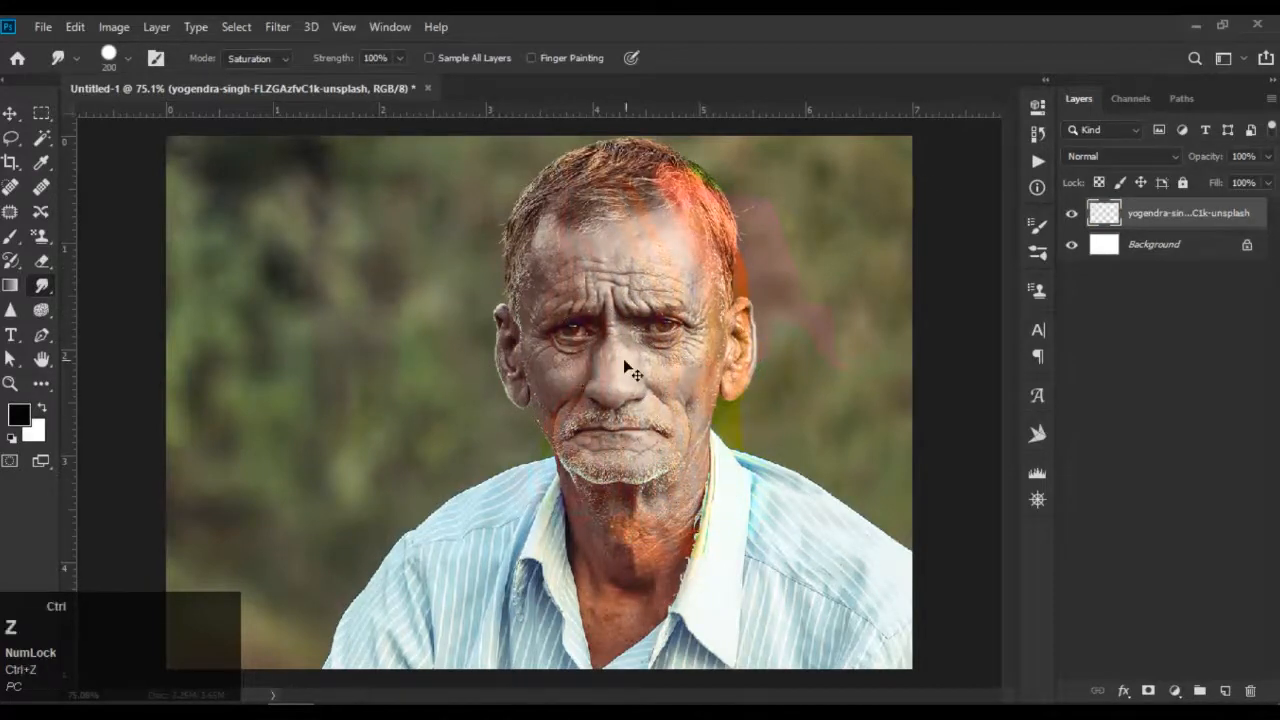
Step: Try Color-mode smudge strokes over the man's face, hair and shirt, and undo them
click(273, 60)
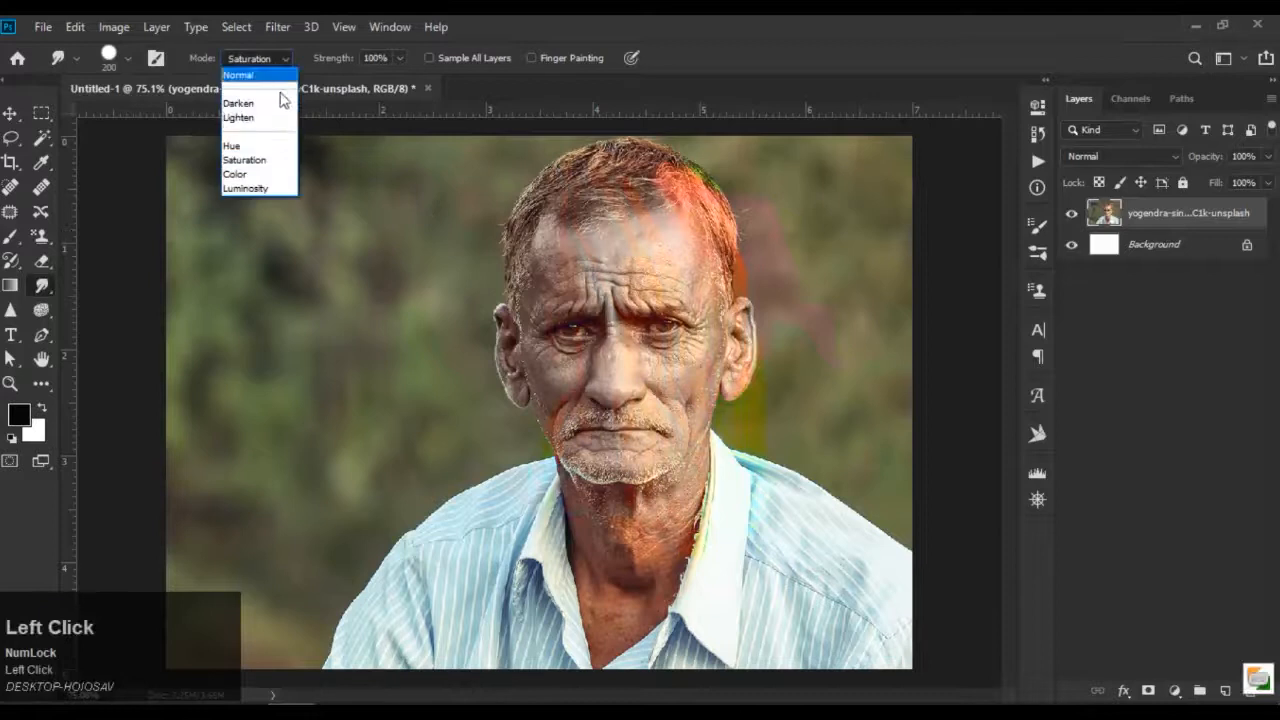
click(270, 175)
mouse_move(616, 267)
mouse_down()
mouse_move(656, 289)
mouse_move(672, 348)
mouse_move(617, 312)
mouse_move(595, 421)
mouse_move(595, 293)
mouse_move(717, 268)
mouse_move(697, 375)
mouse_up()
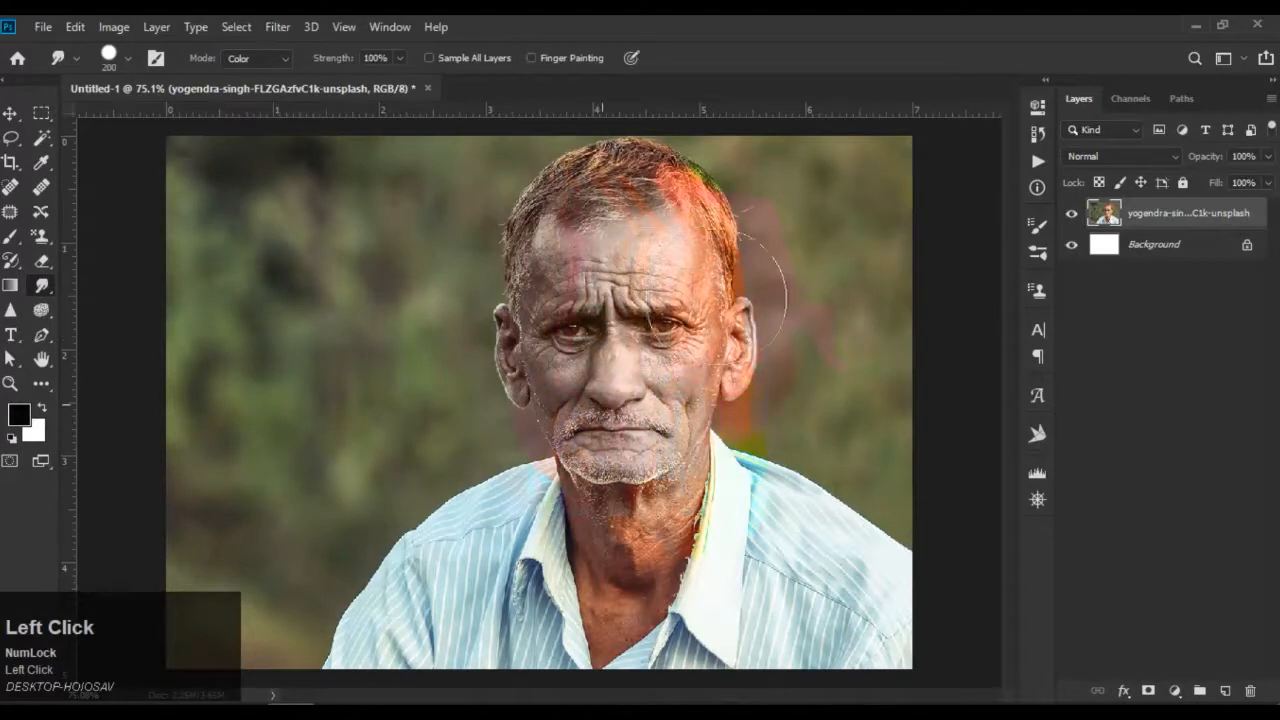
mouse_move(617, 430)
mouse_down()
mouse_move(613, 500)
mouse_move(718, 425)
mouse_move(630, 440)
mouse_move(628, 565)
mouse_move(573, 575)
mouse_move(503, 545)
mouse_move(598, 518)
mouse_move(661, 558)
mouse_move(683, 533)
mouse_move(838, 565)
mouse_move(774, 528)
mouse_up()
drag(525, 205, 565, 212)
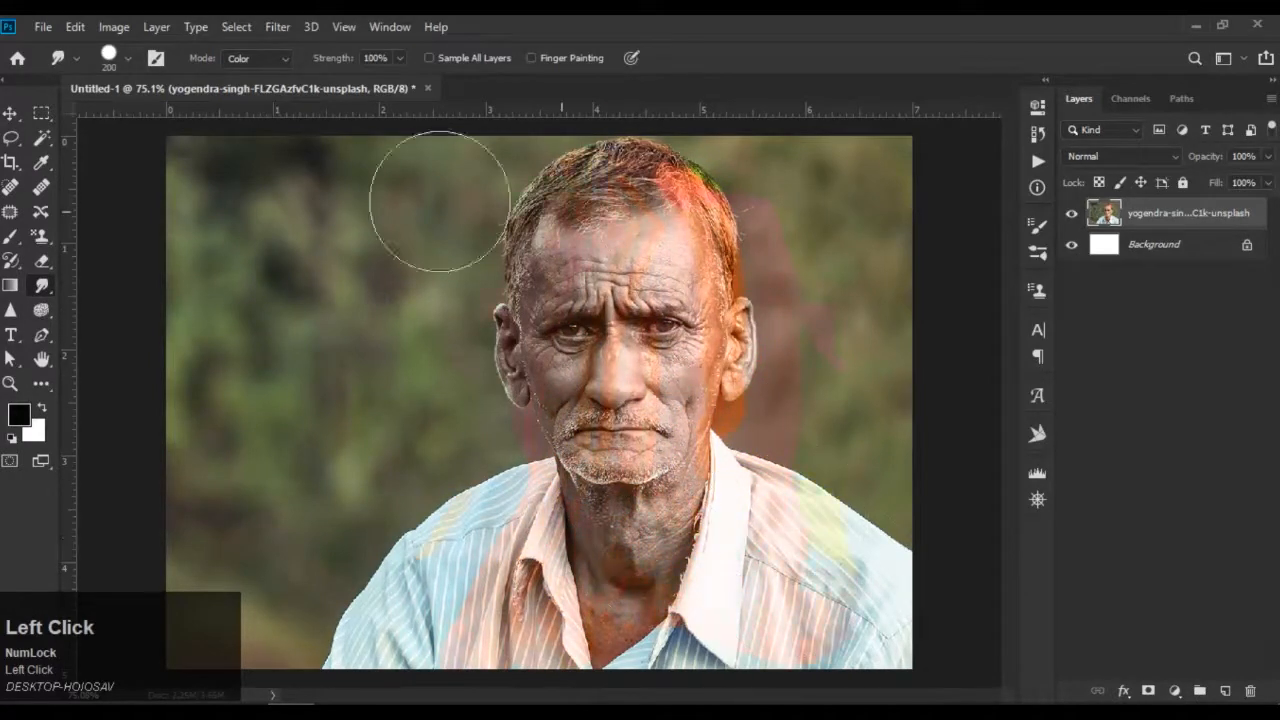
key(ctrl+z)
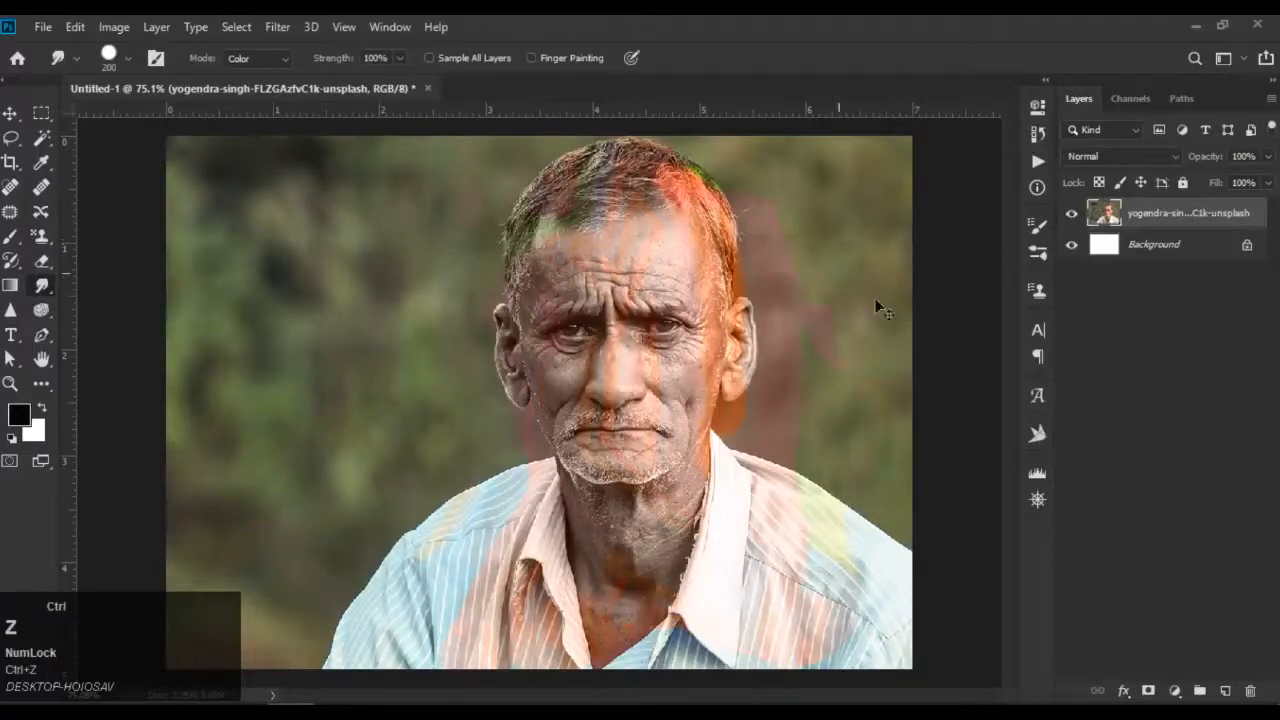
Step: Set the Smudge mode to Luminosity and smudge the man's hair and face and the background beside him
click(284, 61)
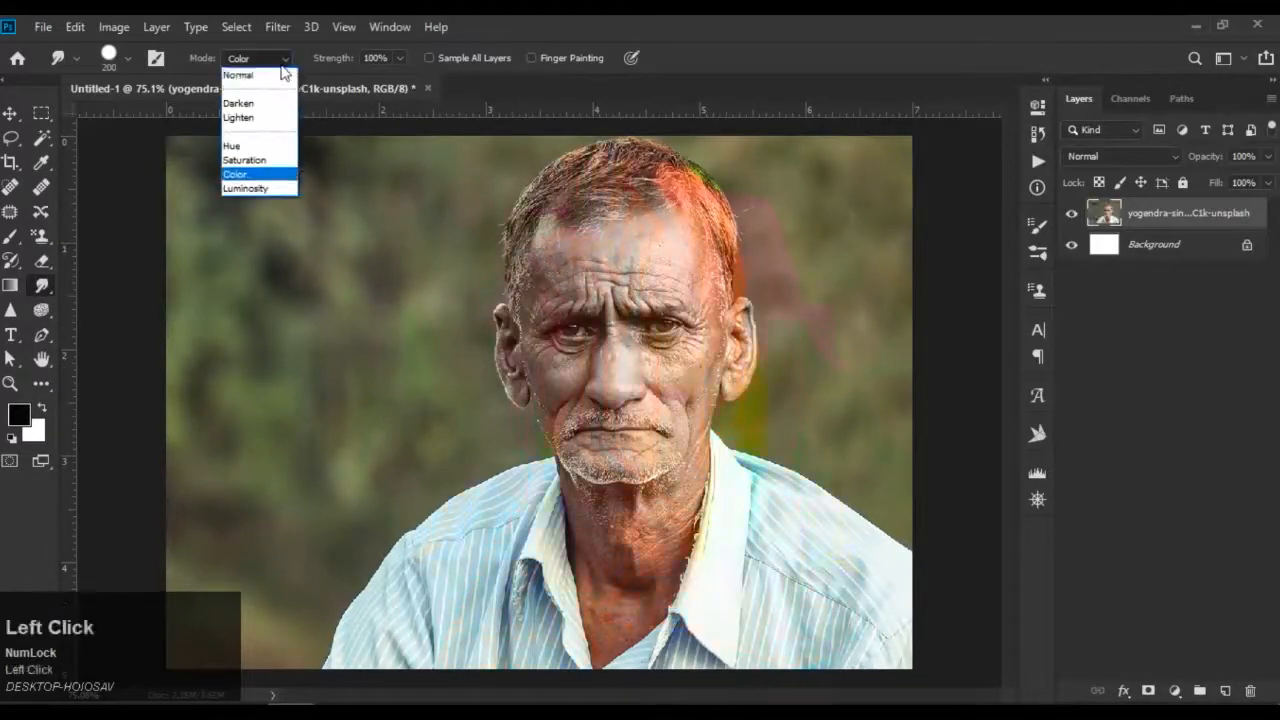
click(264, 190)
drag(575, 150, 690, 170)
mouse_move(750, 285)
mouse_down()
mouse_move(690, 400)
mouse_move(409, 337)
mouse_up()
mouse_move(342, 292)
mouse_down()
mouse_move(300, 380)
mouse_move(243, 343)
mouse_move(200, 260)
mouse_up()
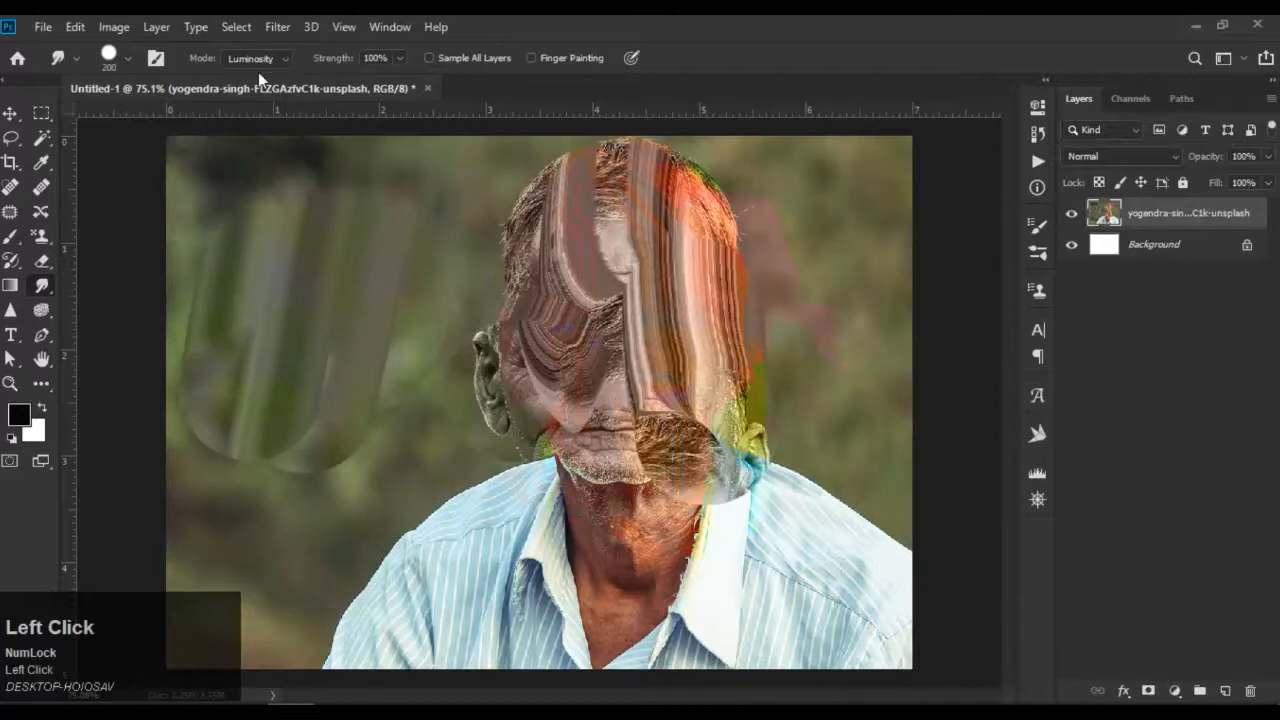
mouse_move(286, 214)
mouse_down()
mouse_move(205, 196)
mouse_move(360, 213)
mouse_move(393, 230)
mouse_move(431, 203)
mouse_move(411, 298)
mouse_move(347, 358)
mouse_move(302, 236)
mouse_move(185, 157)
mouse_up()
Step: Switch the Smudge tool's brush to Soft Round from the General Brushes
click(128, 60)
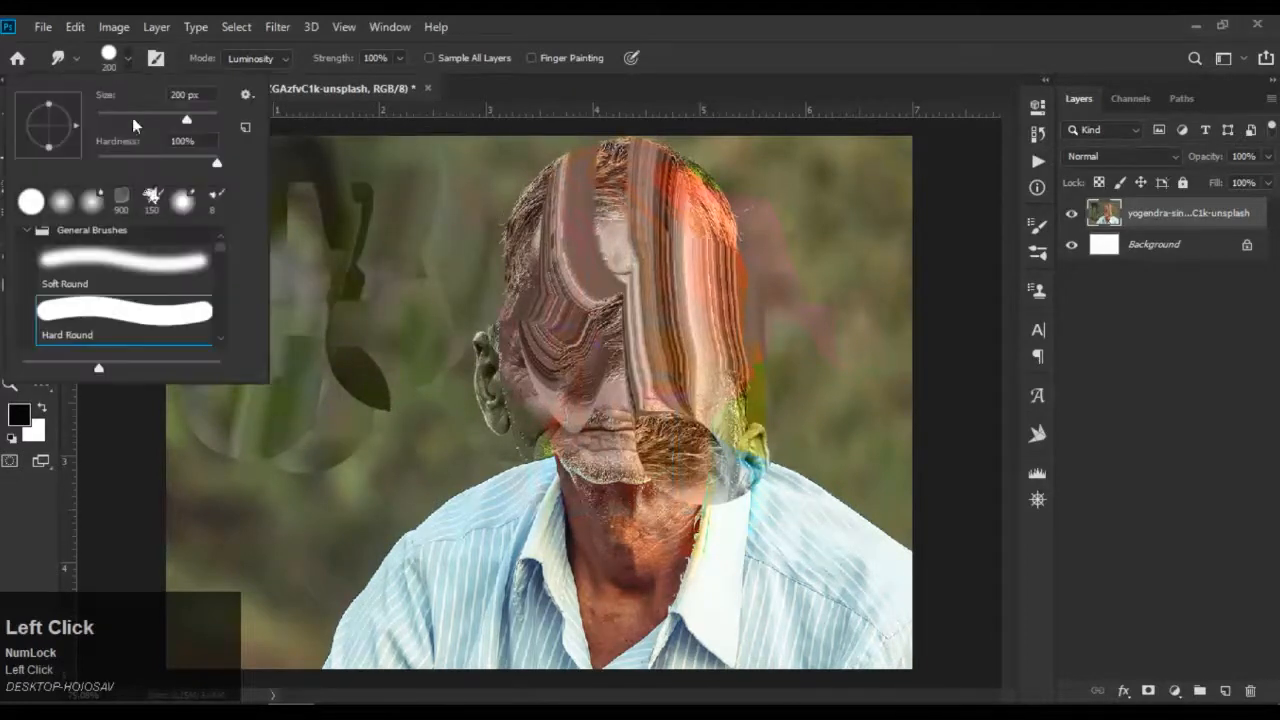
click(120, 267)
click(371, 232)
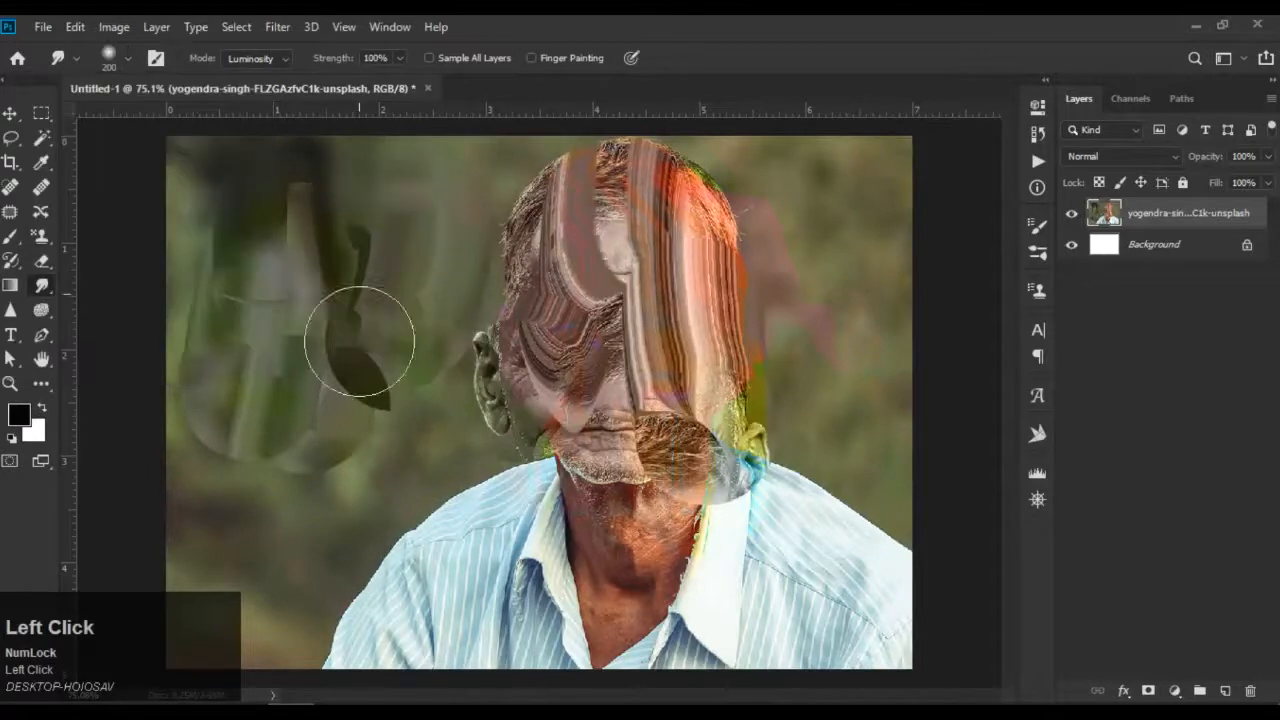
Step: Smudge the background beside the man with the Soft Round brush, and switch the Smudge brush to Illustration-br-2
drag(357, 323, 261, 375)
click(128, 58)
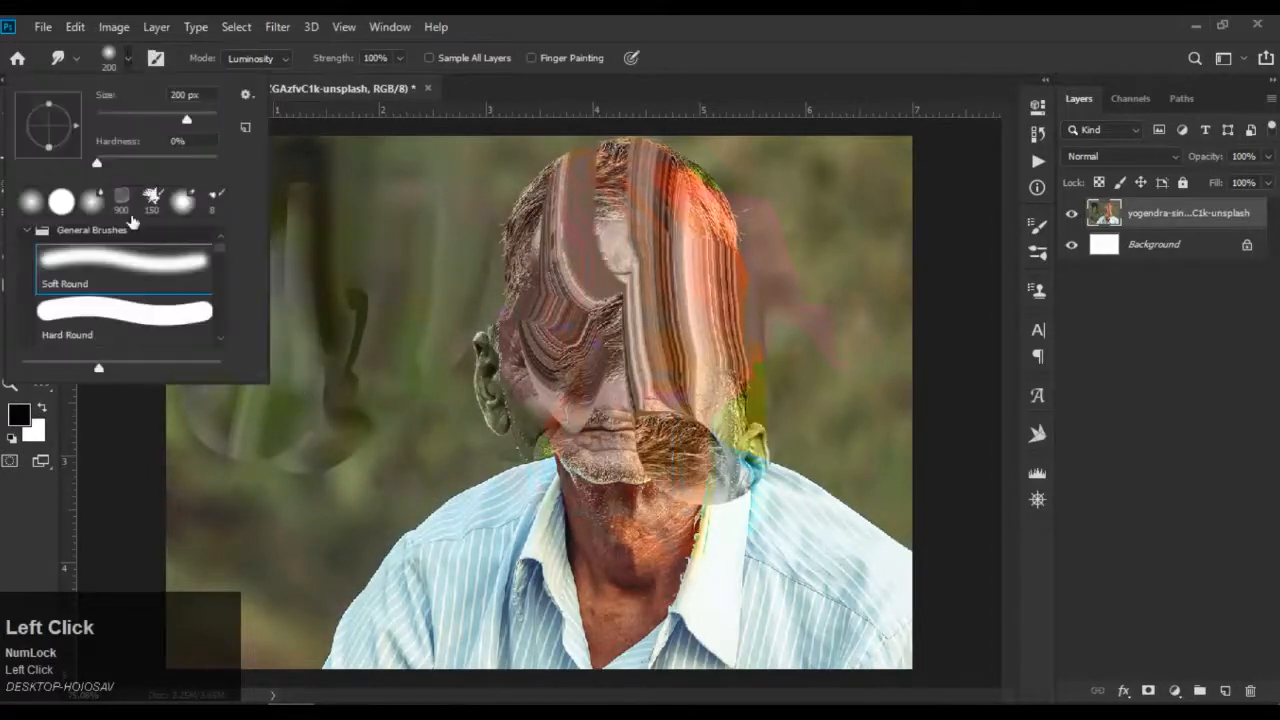
scroll(177, 300, down, 3)
scroll(170, 304, down, 4)
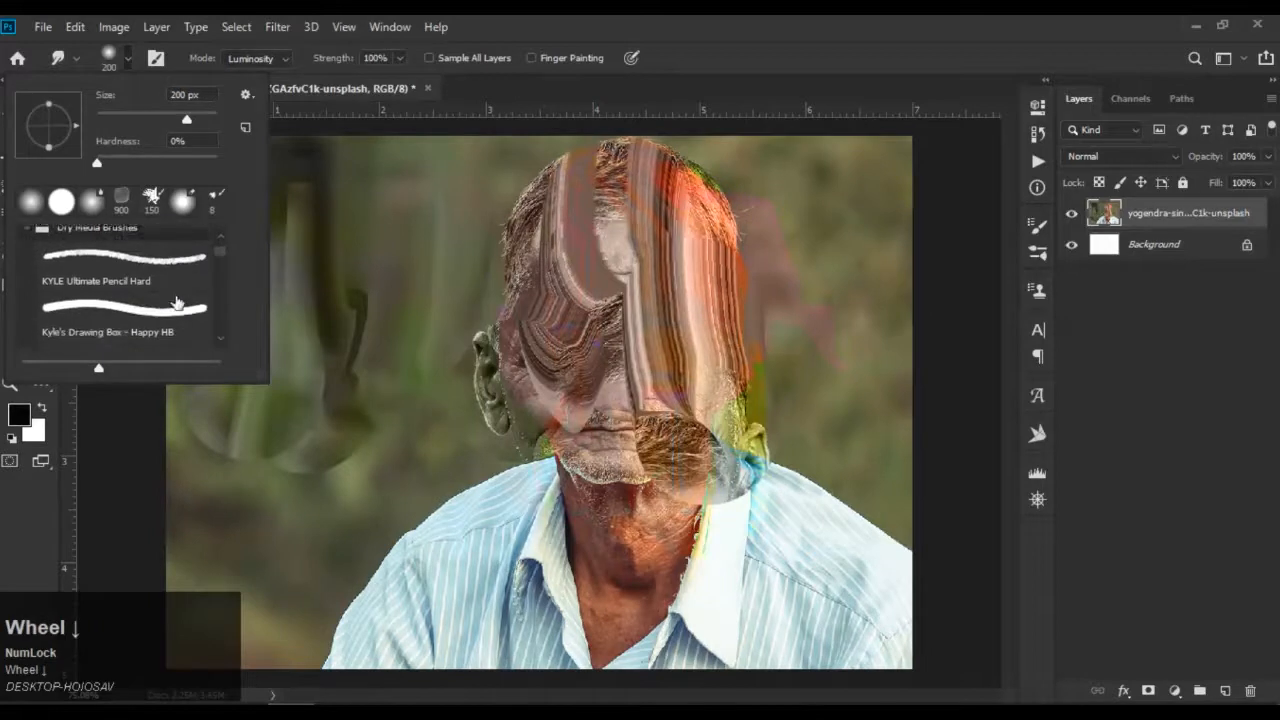
scroll(140, 282, down, 2)
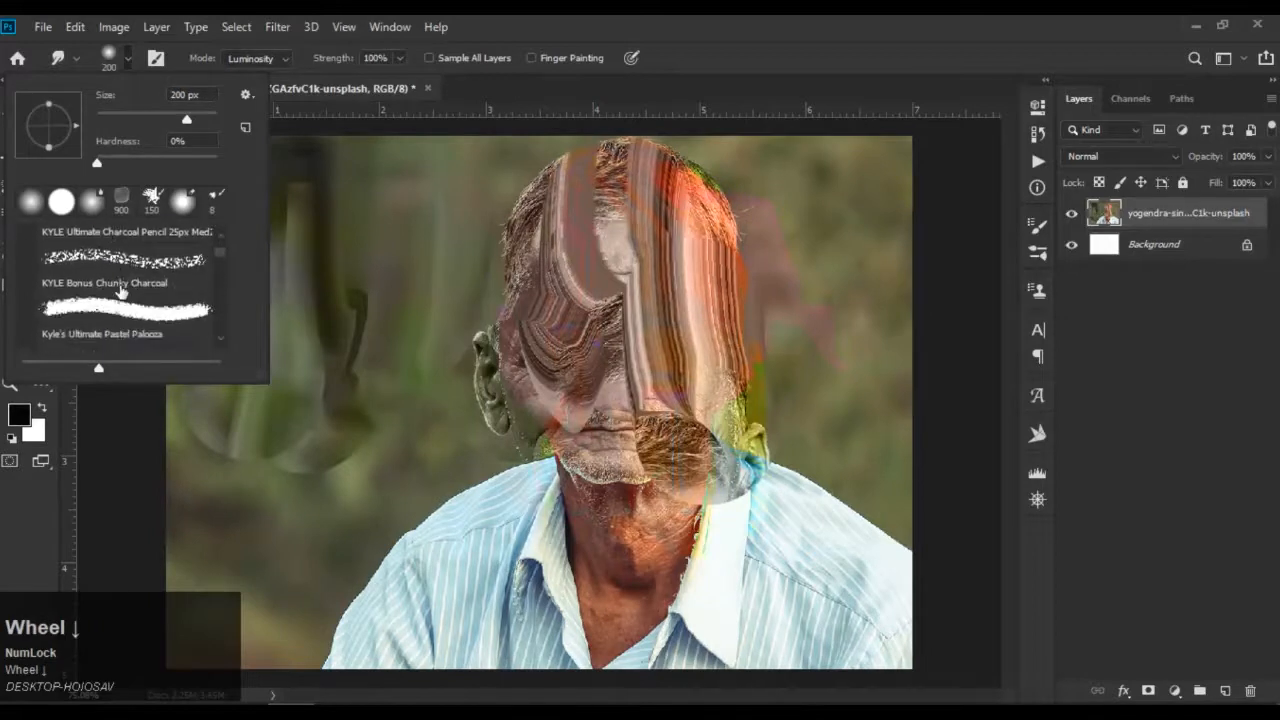
scroll(115, 290, down, 5)
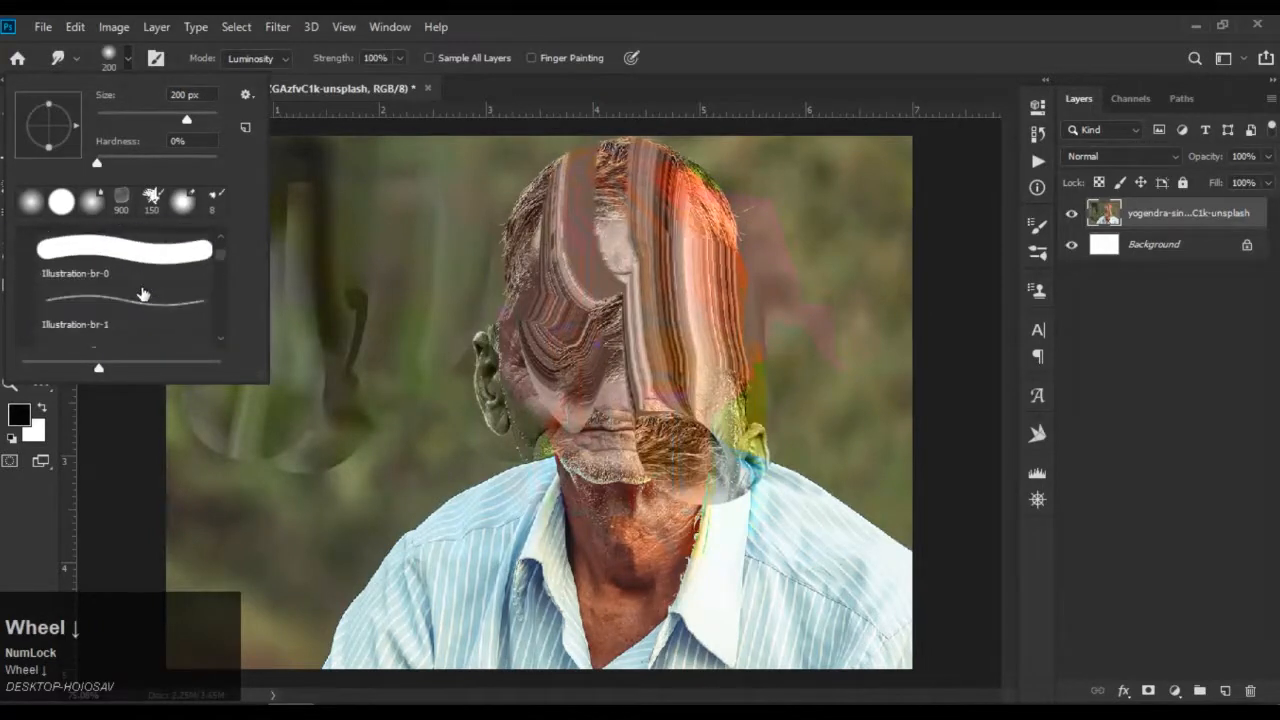
scroll(178, 300, down, 1)
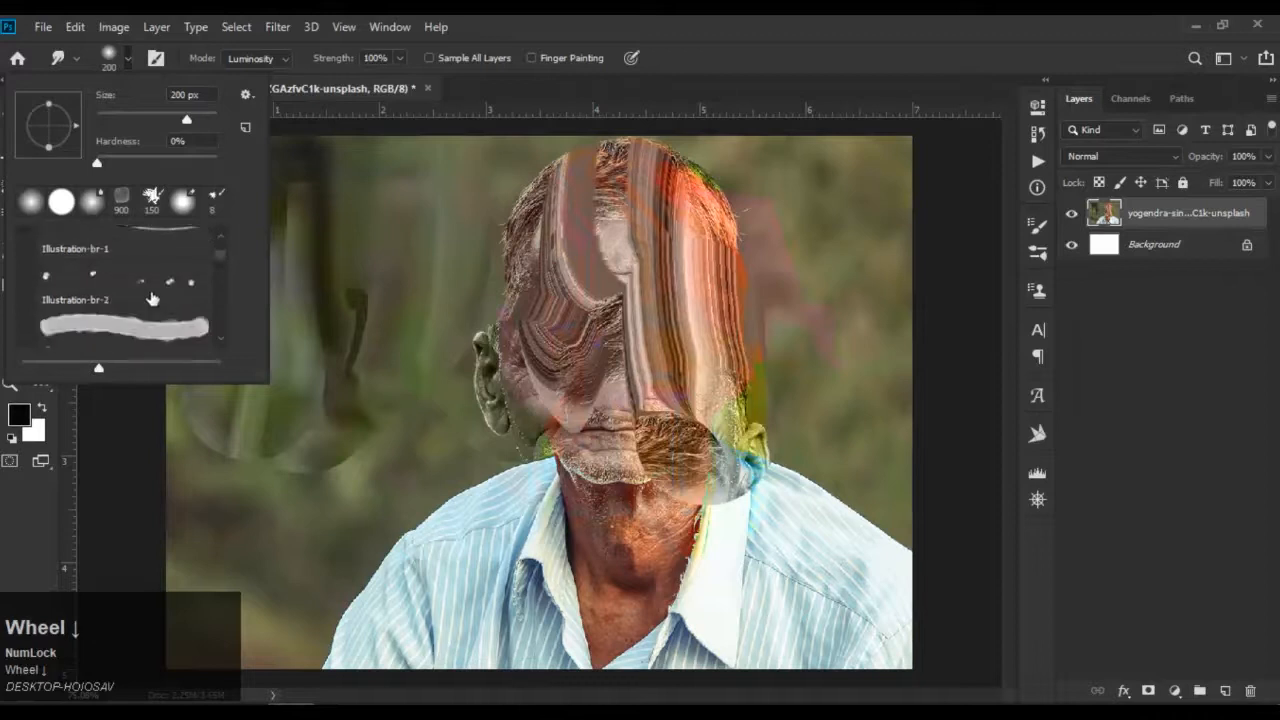
click(165, 307)
Step: Try Luminosity smudge strokes with the 1200 px Illustration-br-2 brush across the man, and undo the recent smudges
click(600, 430)
mouse_move(635, 376)
mouse_down()
mouse_move(330, 340)
mouse_move(900, 330)
mouse_move(750, 260)
mouse_move(545, 428)
mouse_up()
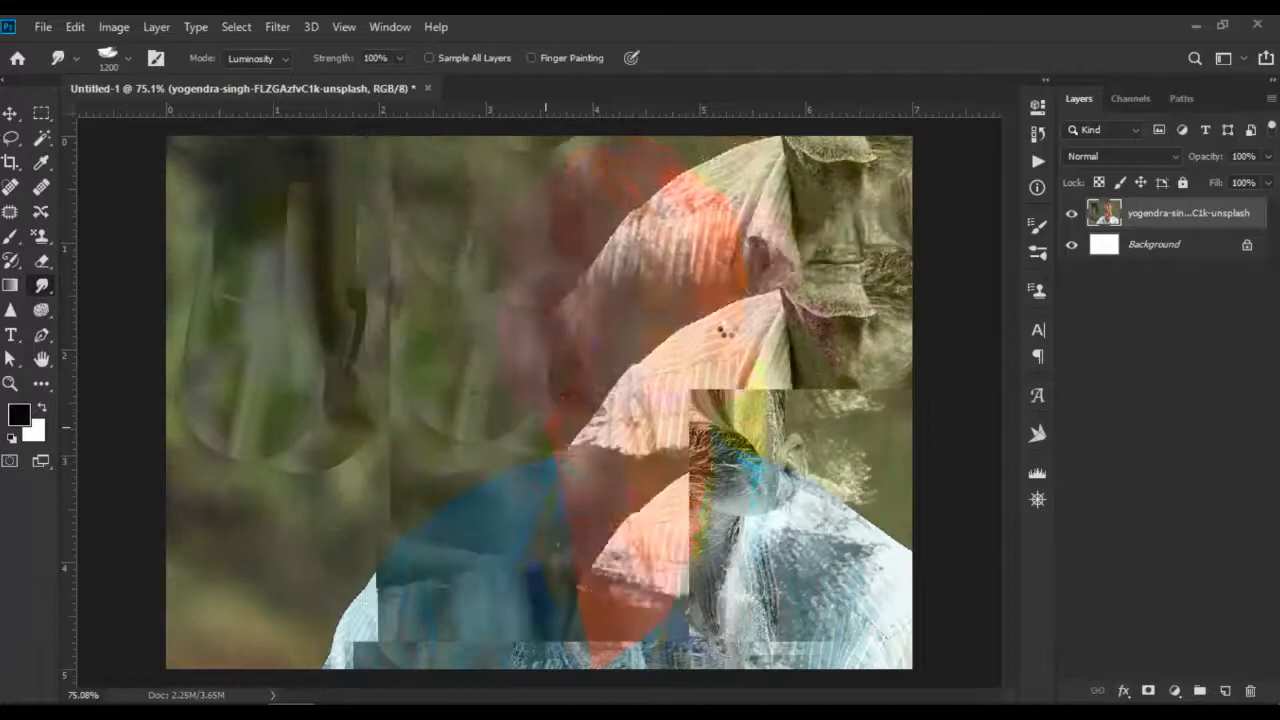
key(ctrl+z)
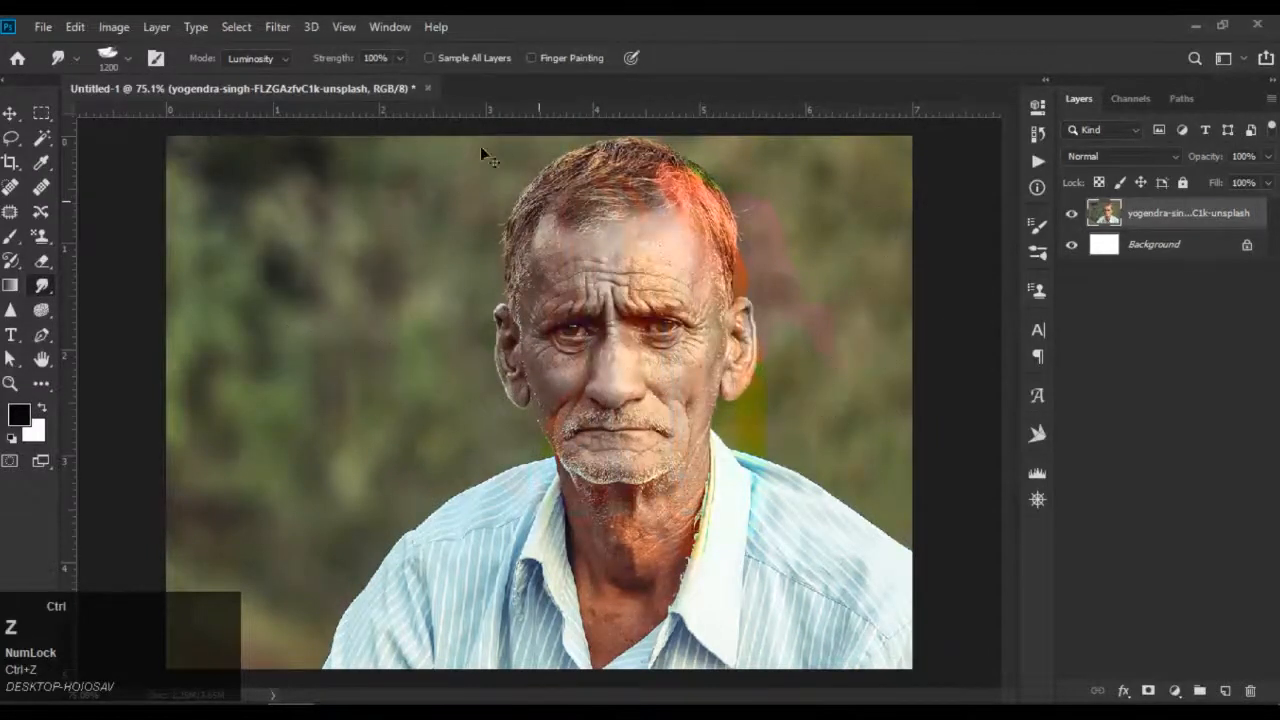
Step: Smudge the man's hairline and forehead at 31% strength with a 31 px Hard Round brush
click(401, 57)
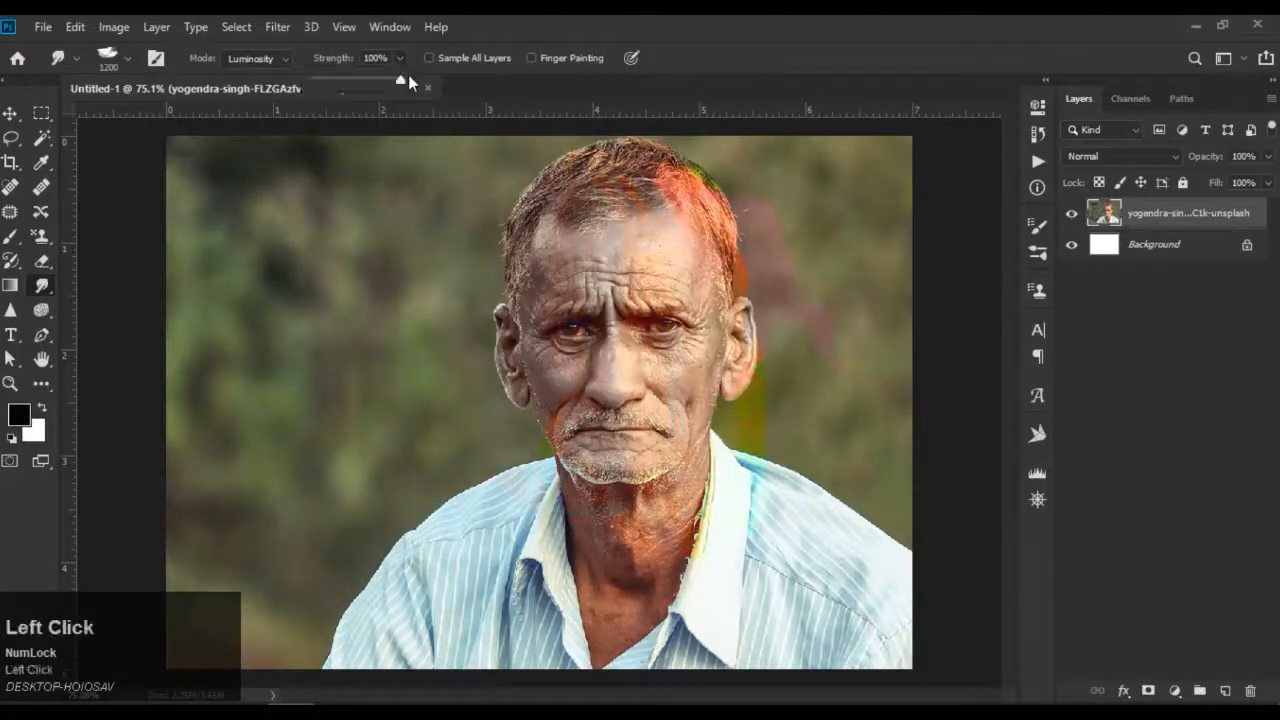
drag(400, 78, 340, 80)
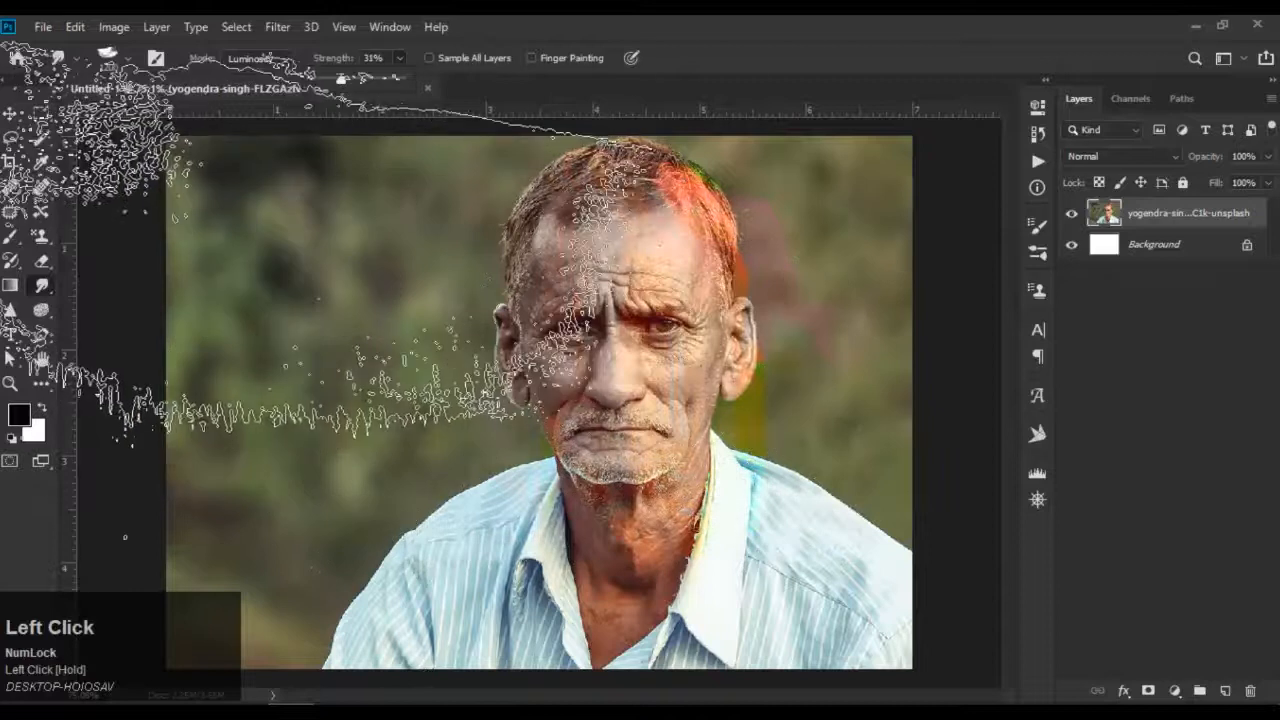
click(127, 60)
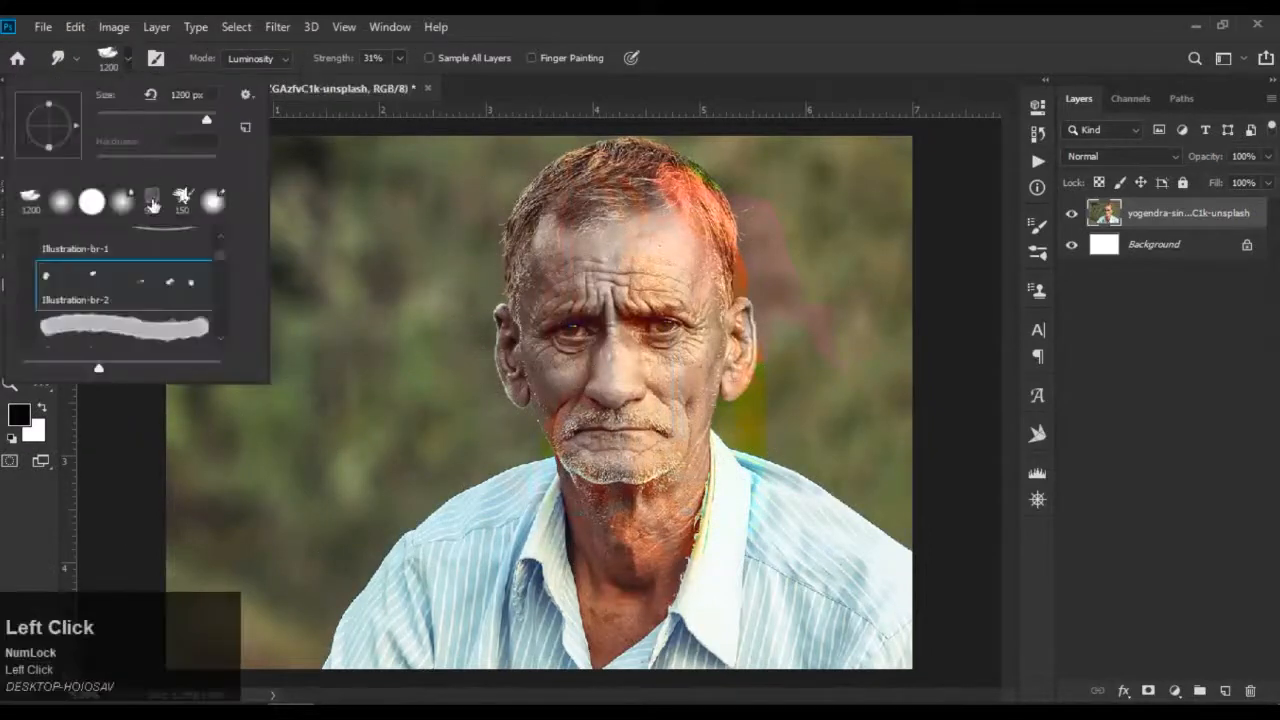
click(92, 203)
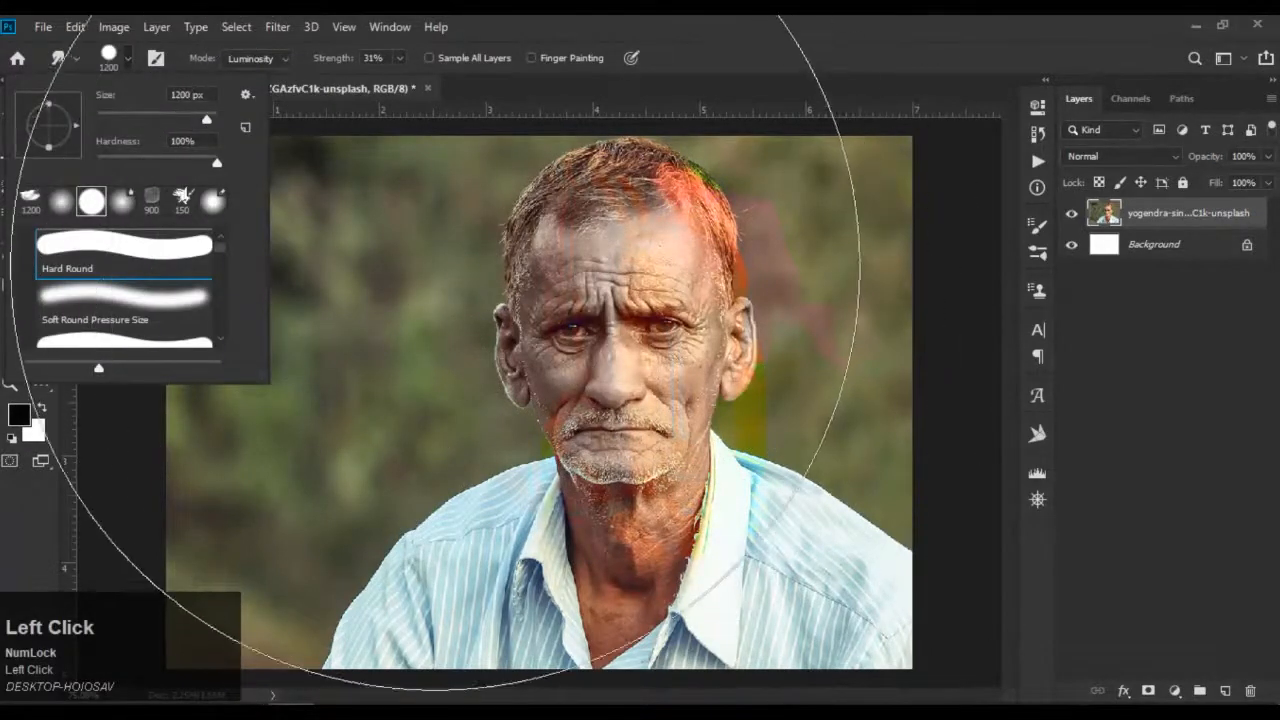
drag(207, 122, 186, 124)
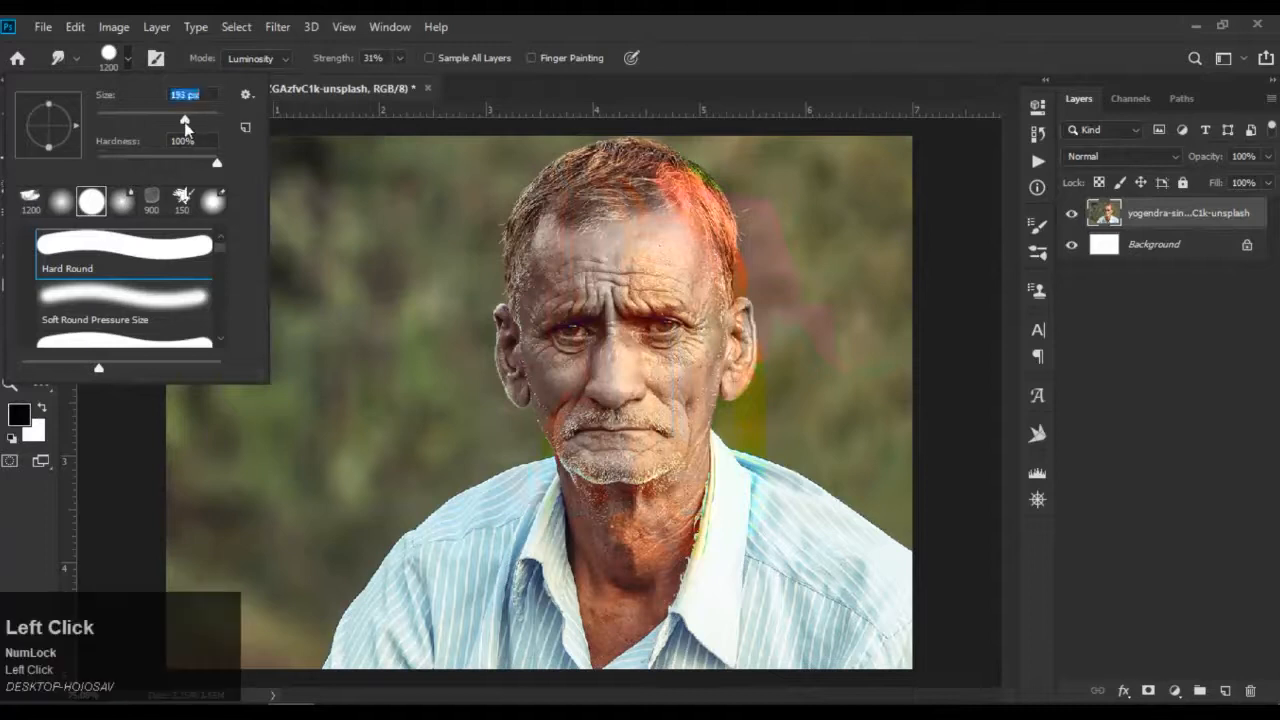
click(384, 304)
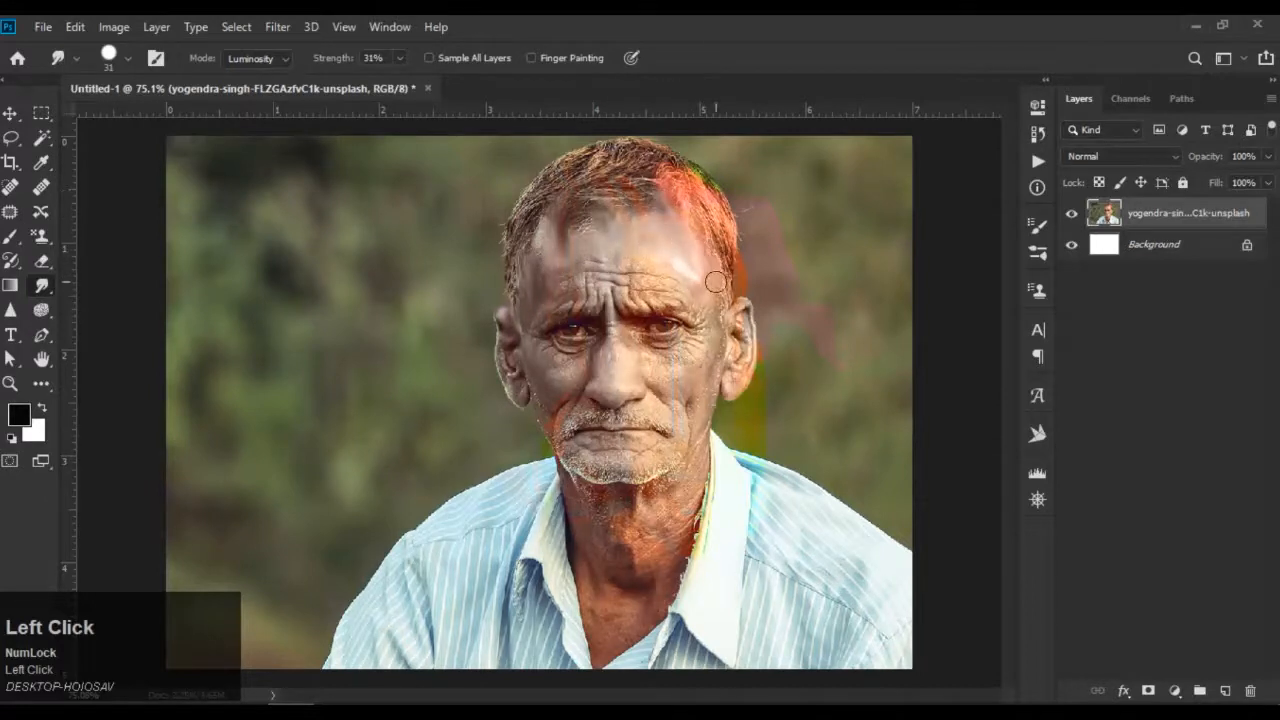
Step: Set the Smudge strength to 77% and smudge from the man's temple over the ear to the collar
click(397, 56)
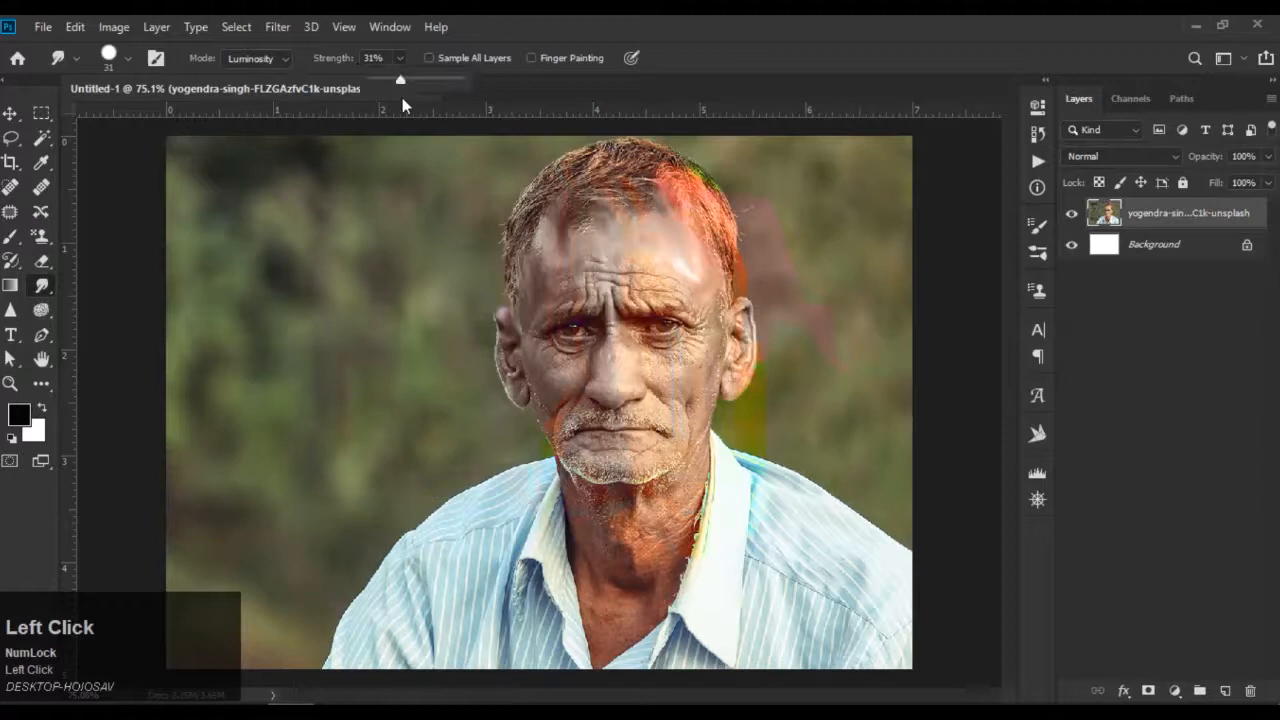
drag(402, 82, 425, 80)
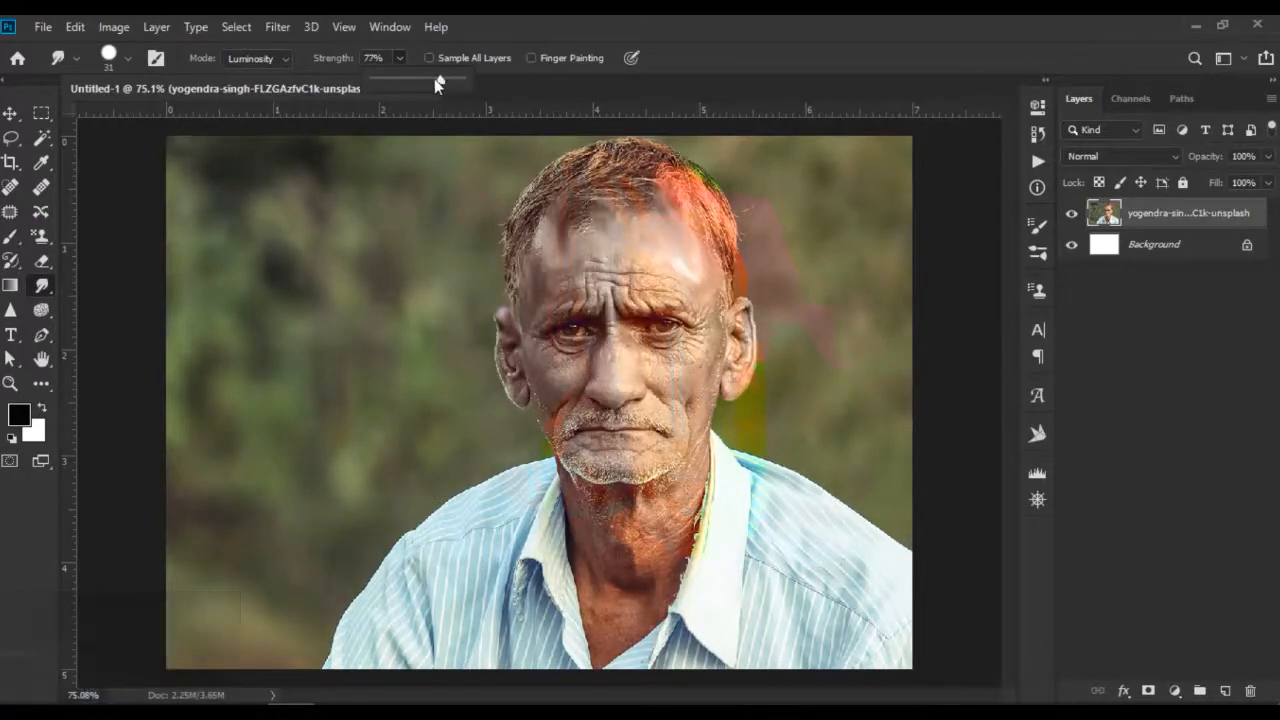
click(699, 264)
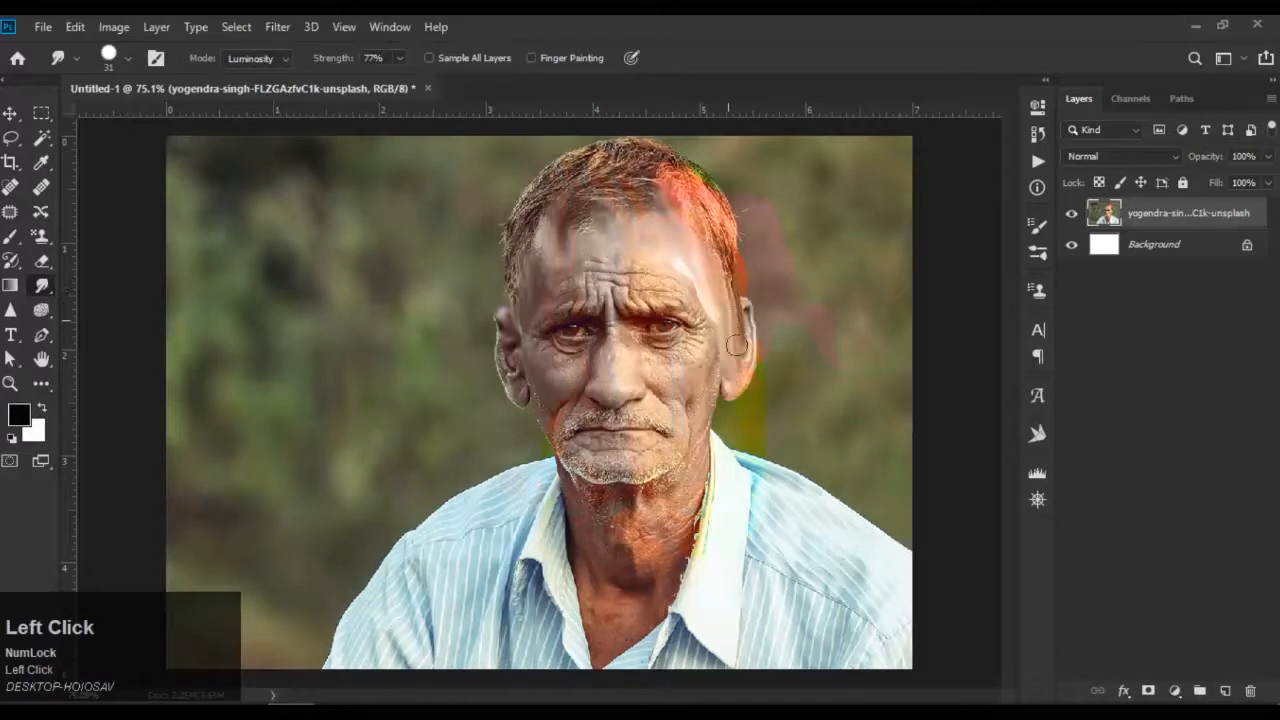
drag(752, 333, 752, 361)
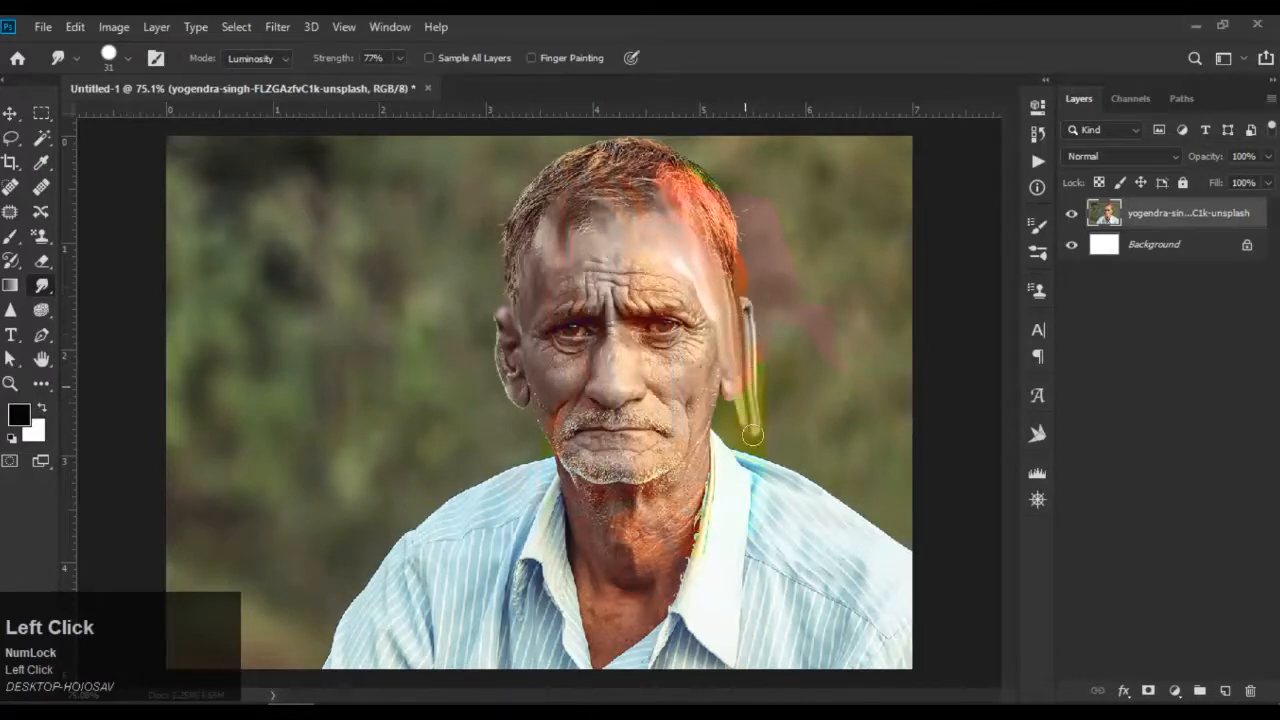
drag(752, 435, 778, 464)
drag(760, 391, 798, 462)
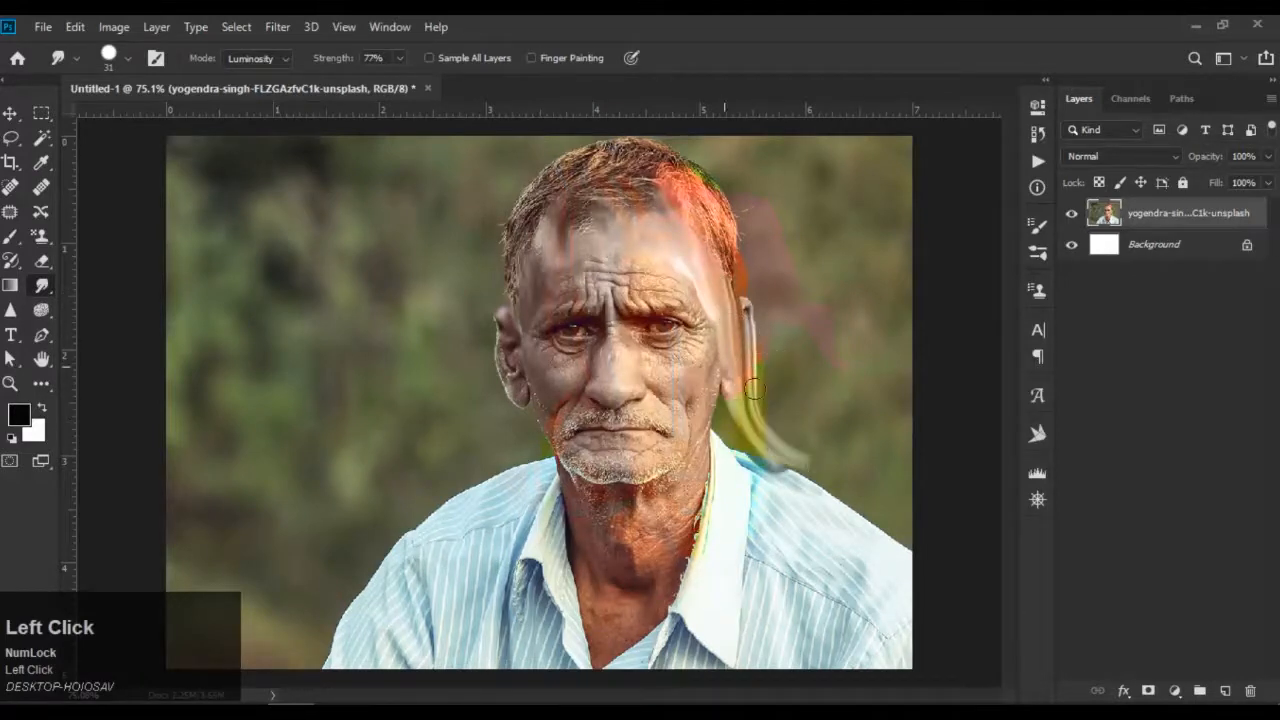
drag(718, 411, 727, 390)
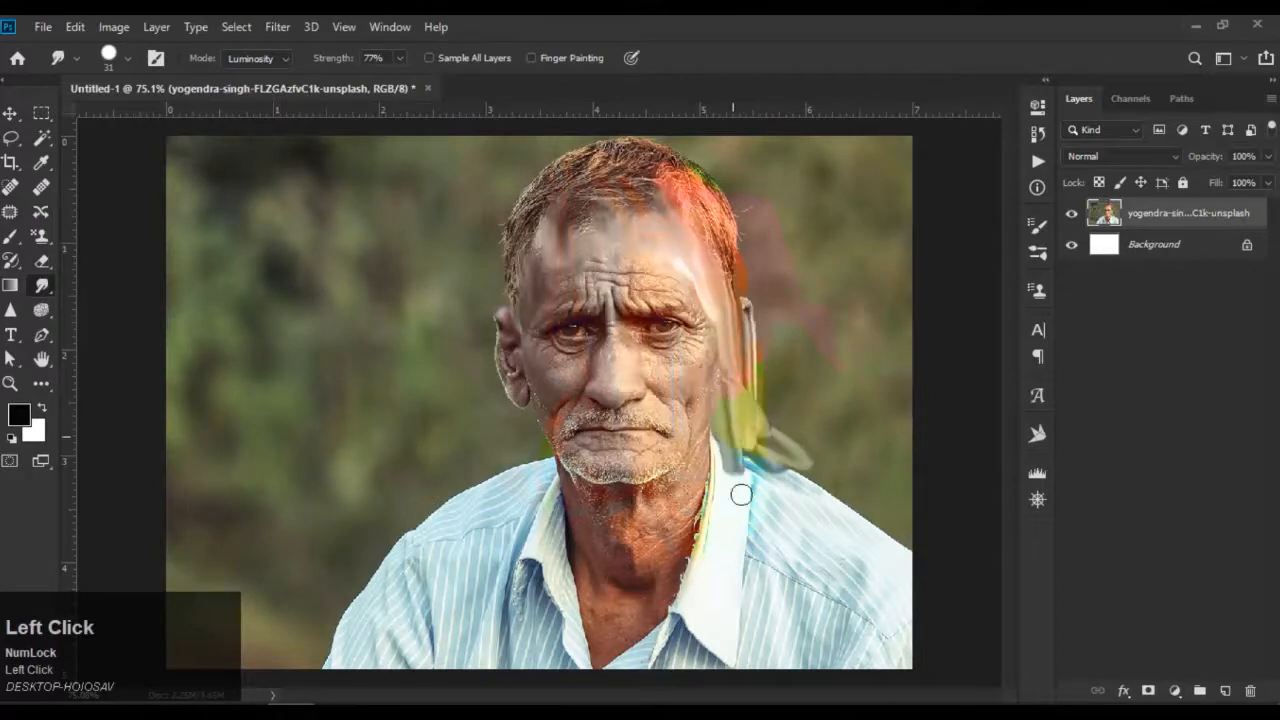
Step: Smudge a stroke along the edge of the man's shoulder where the shirt meets the background
scroll(763, 469, up, 4)
click(614, 357)
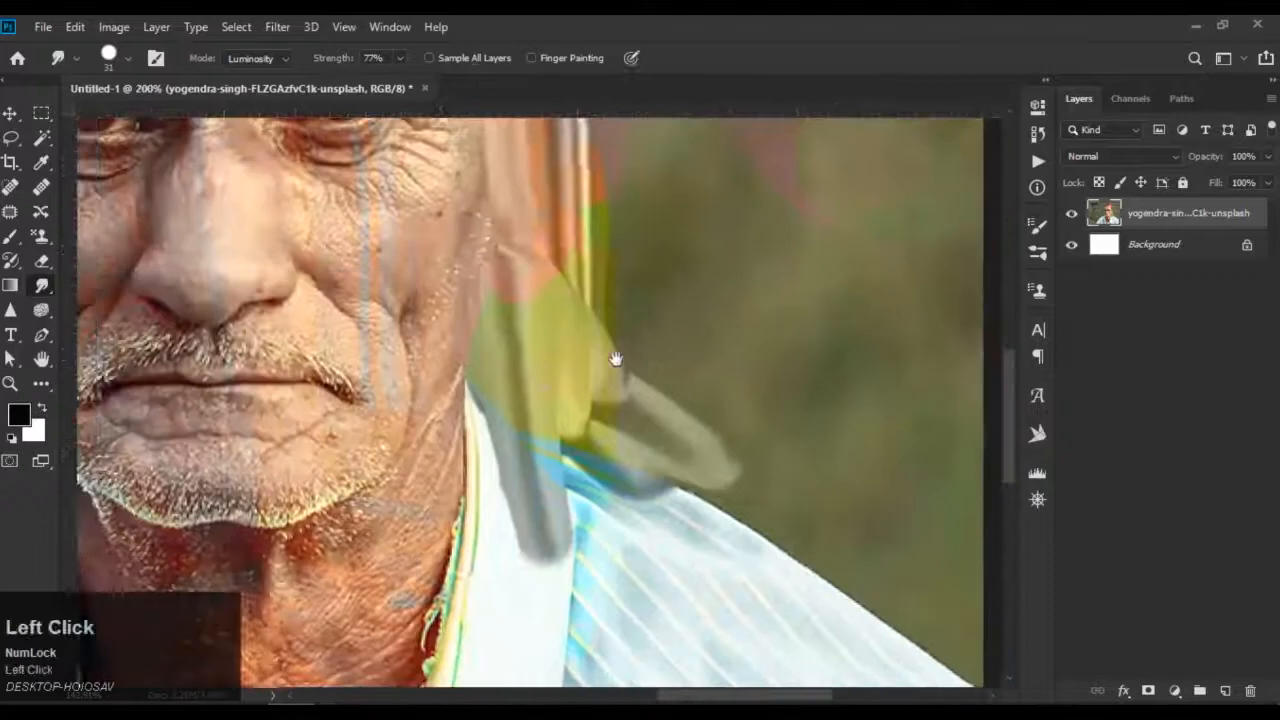
mouse_move(650, 455)
mouse_down()
mouse_move(724, 533)
mouse_move(719, 511)
mouse_move(830, 608)
mouse_up()
Step: Set the Smudge strength to 100% and enable Finger Painting
alt+scroll(689, 418, down, 4)
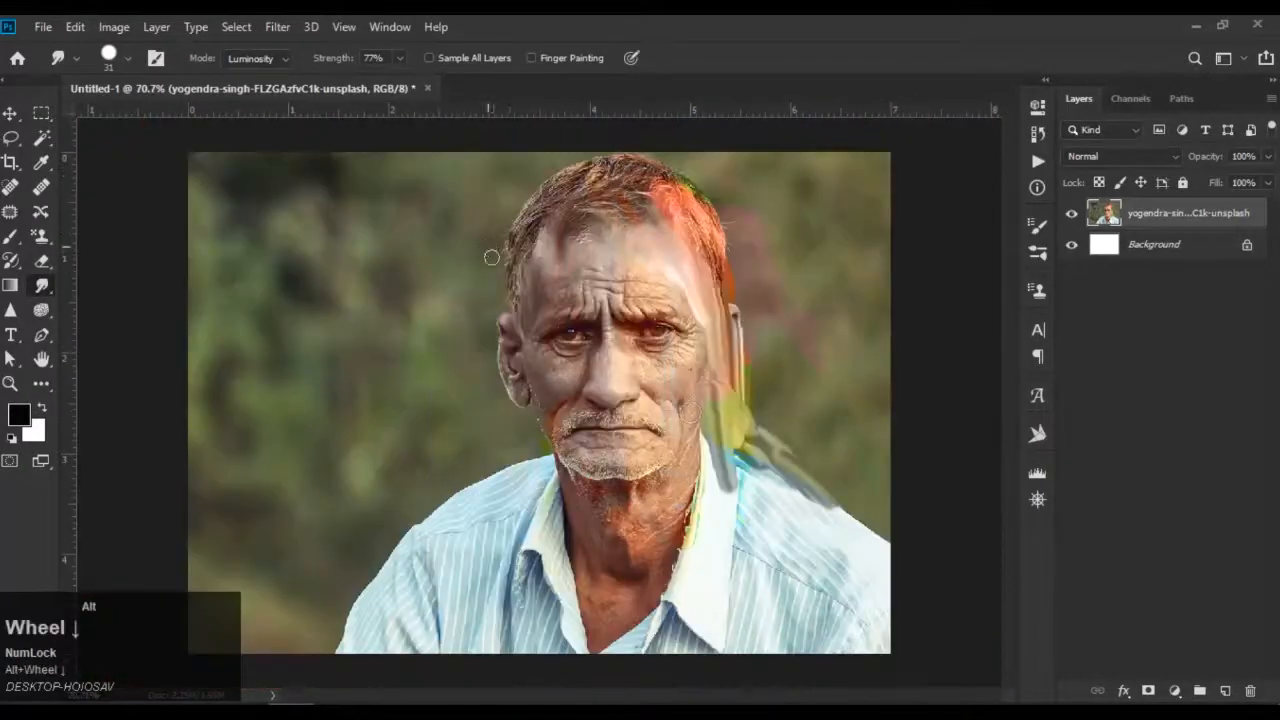
alt+scroll(491, 258, down, 2)
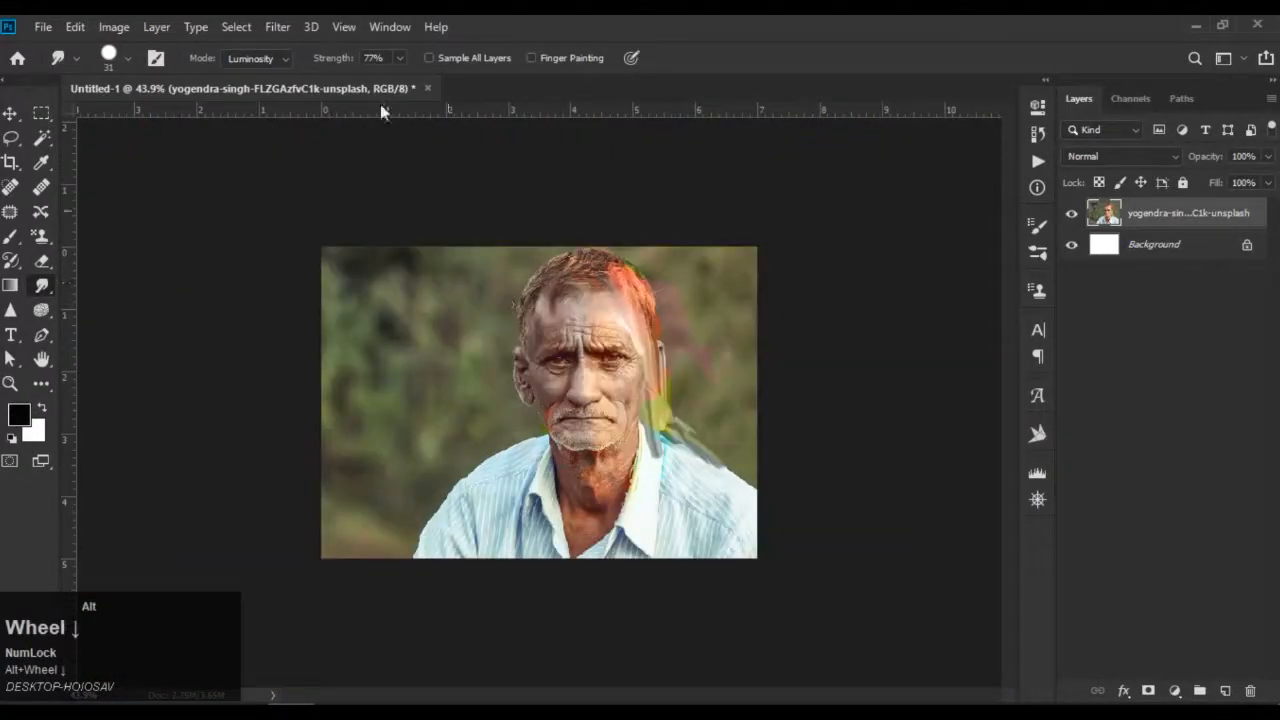
click(401, 58)
drag(402, 80, 434, 86)
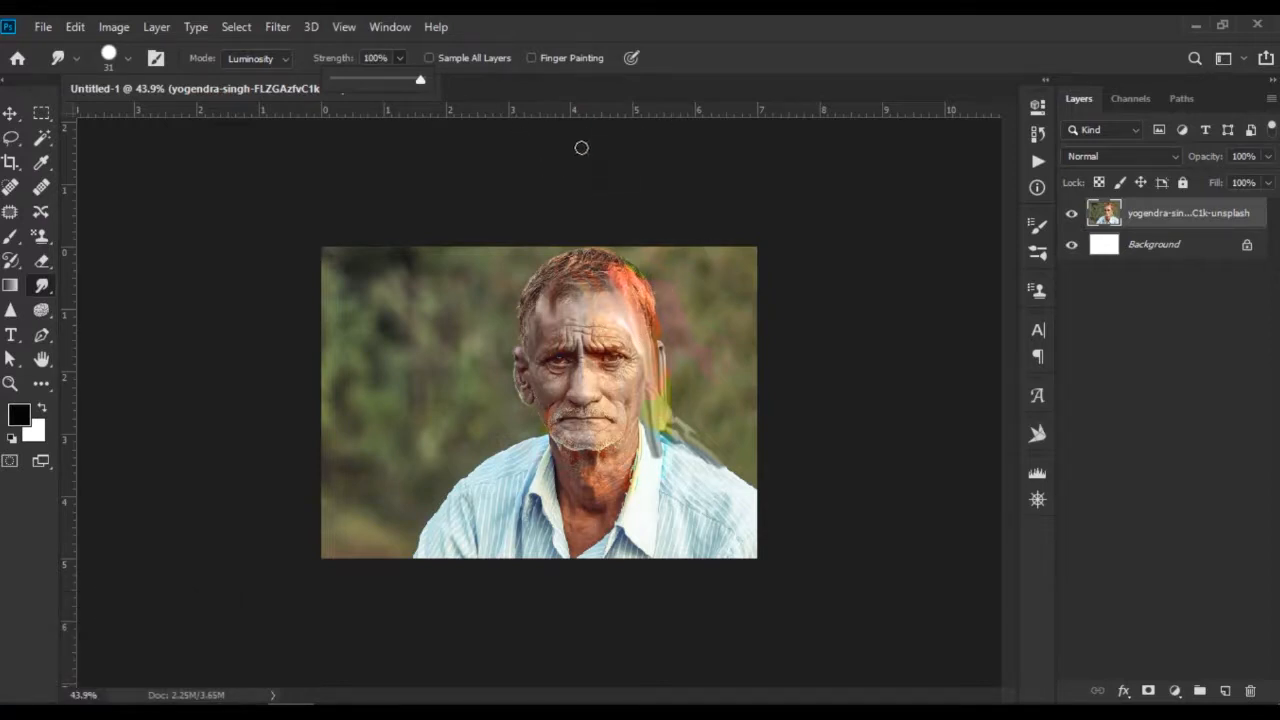
click(532, 58)
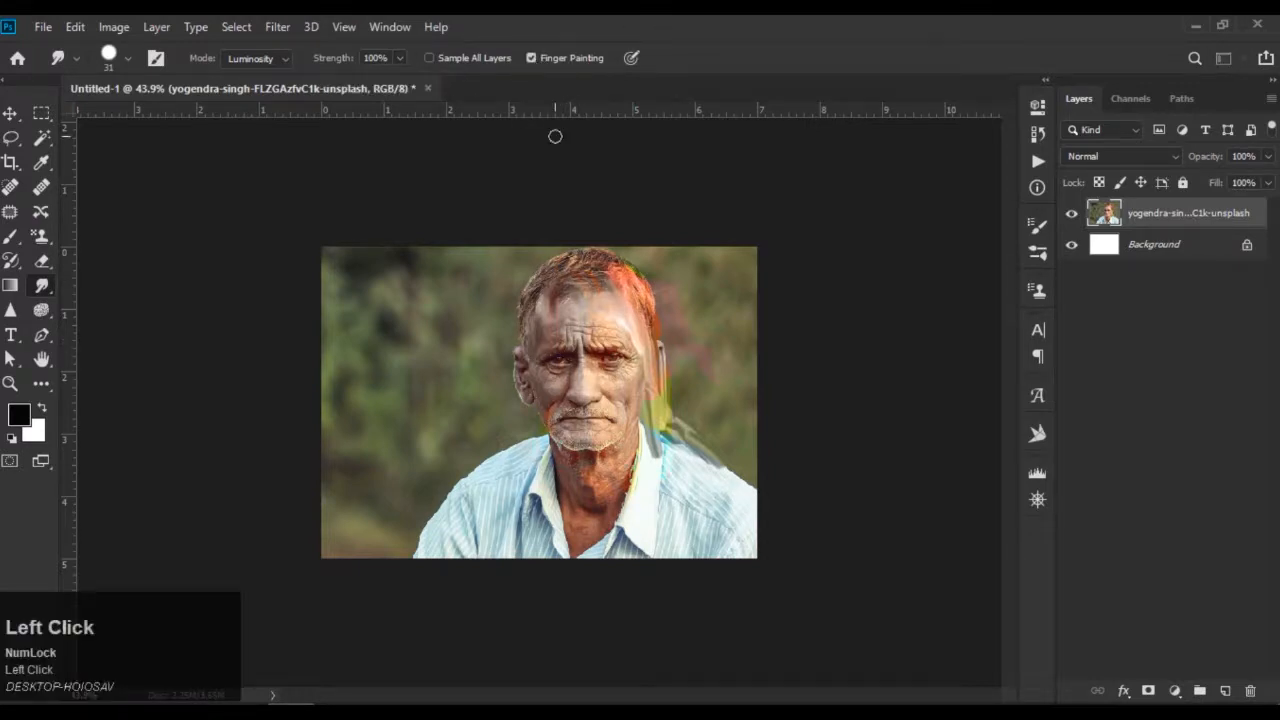
Step: Enlarge the Smudge brush to 90 px and finger-paint black strokes over the man's face and hair
alt+scroll(552, 144, up, 2)
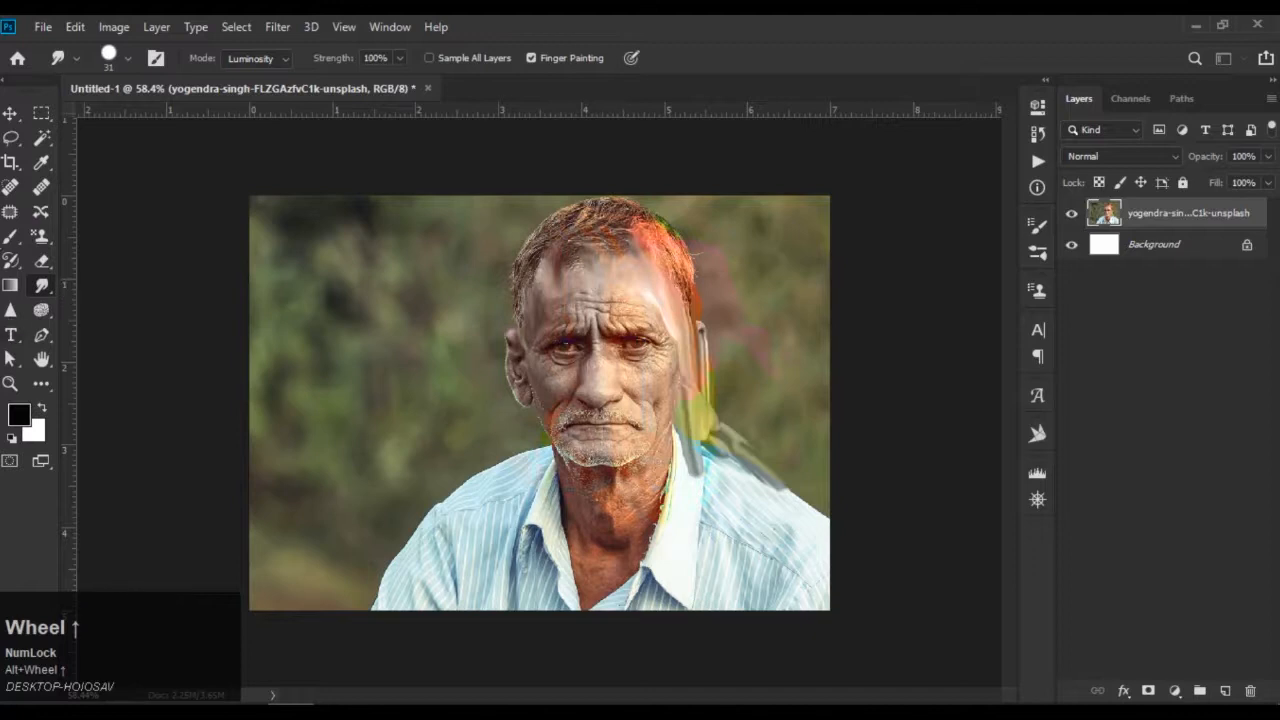
key(bracketright)
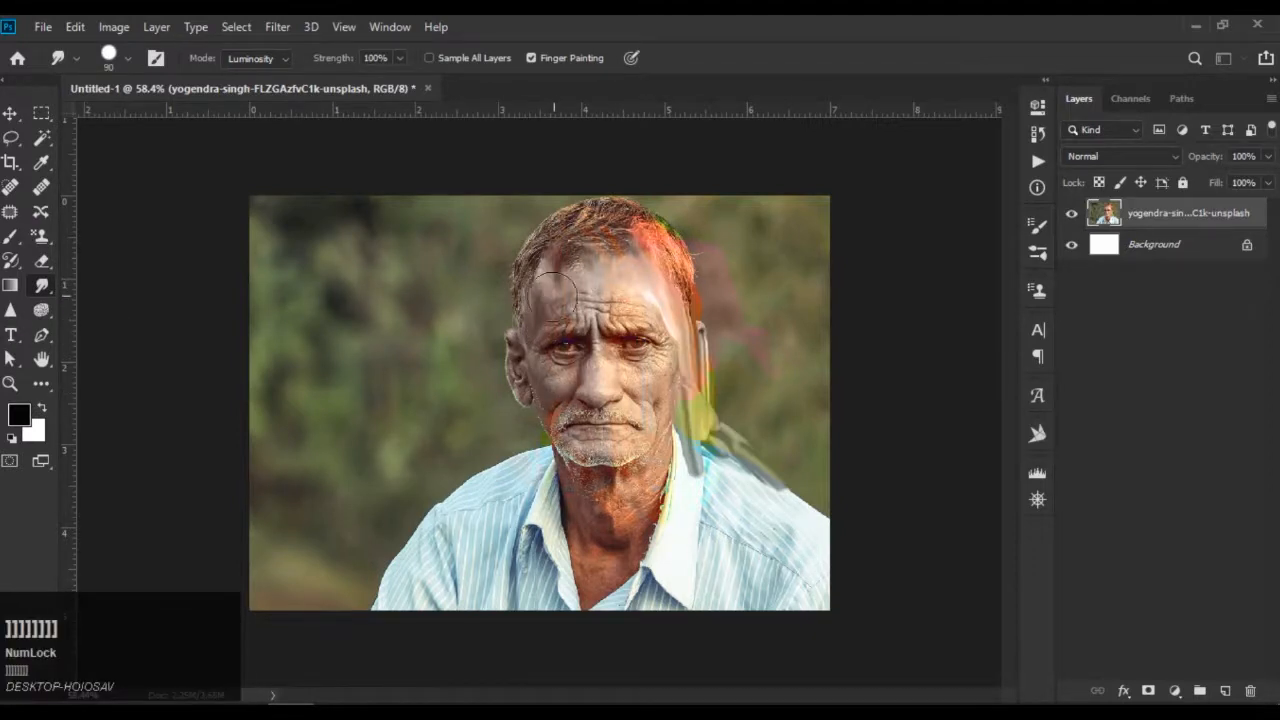
drag(555, 292, 555, 395)
drag(564, 262, 618, 452)
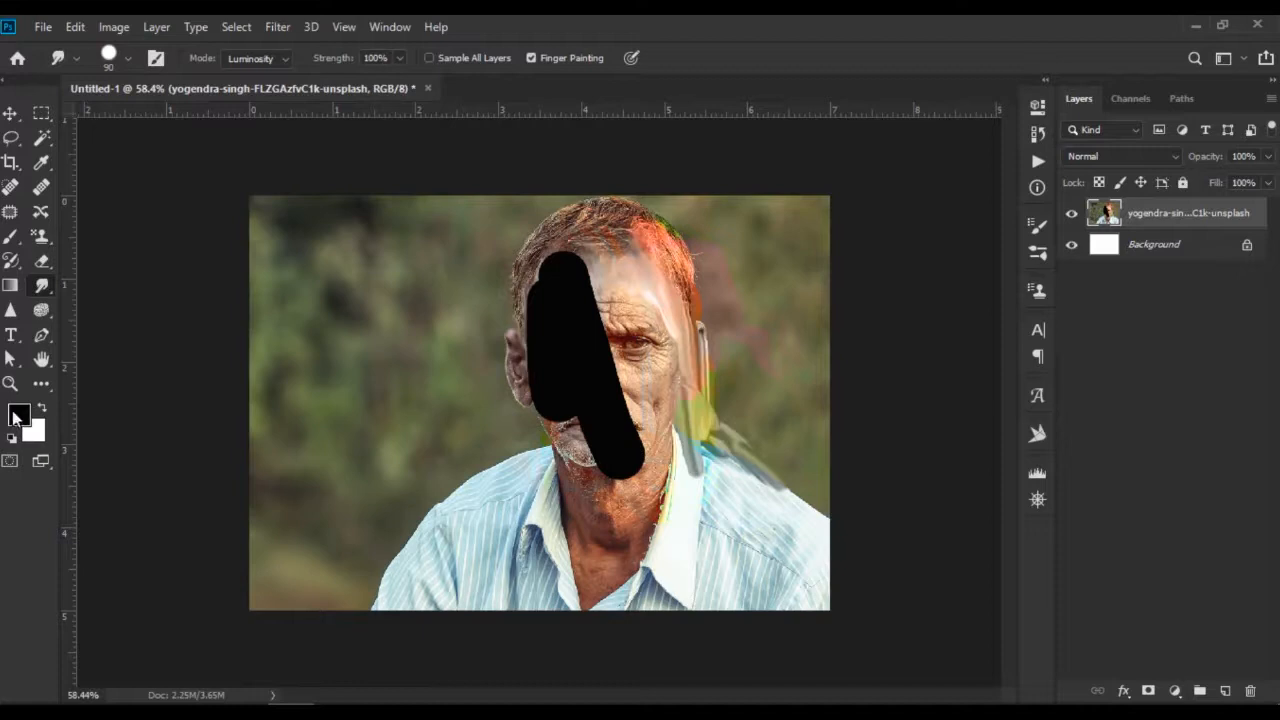
drag(624, 276, 647, 401)
drag(550, 248, 611, 378)
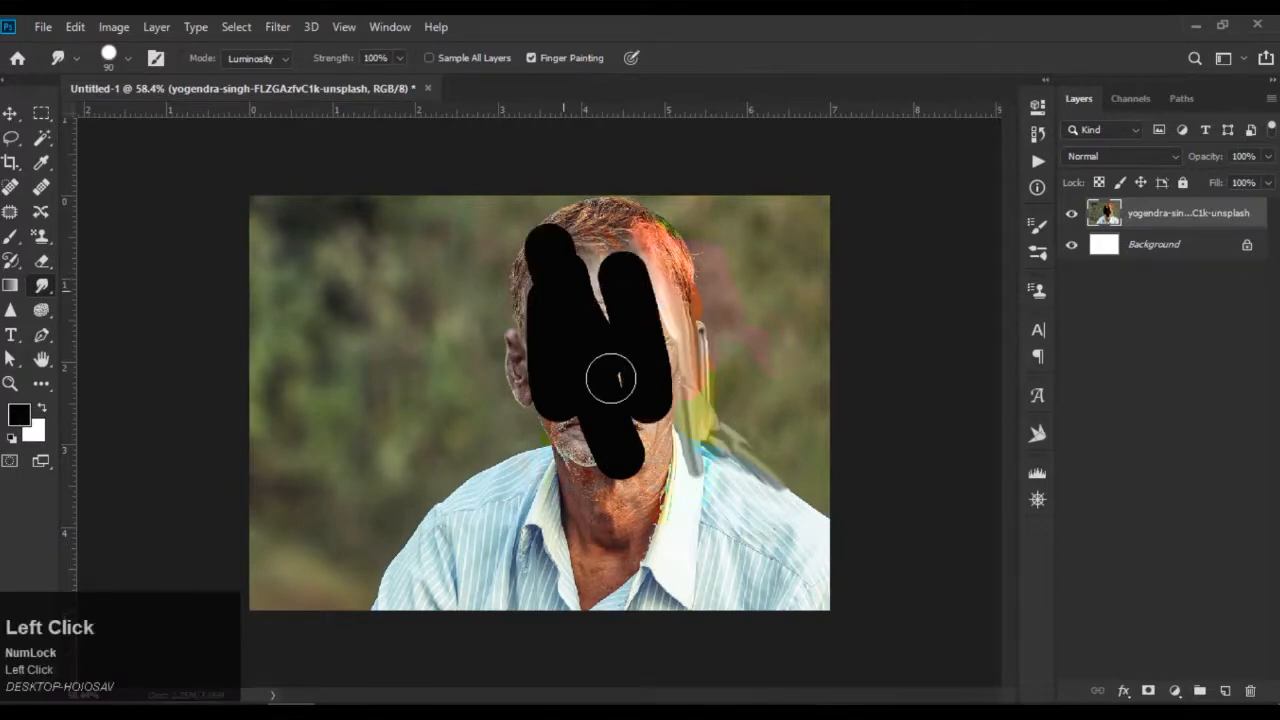
drag(585, 216, 678, 403)
mouse_move(709, 266)
mouse_down()
mouse_move(638, 361)
mouse_move(578, 339)
mouse_move(605, 253)
mouse_move(615, 394)
mouse_move(510, 380)
mouse_move(584, 237)
mouse_move(583, 347)
mouse_move(550, 180)
mouse_move(651, 411)
mouse_move(584, 220)
mouse_up()
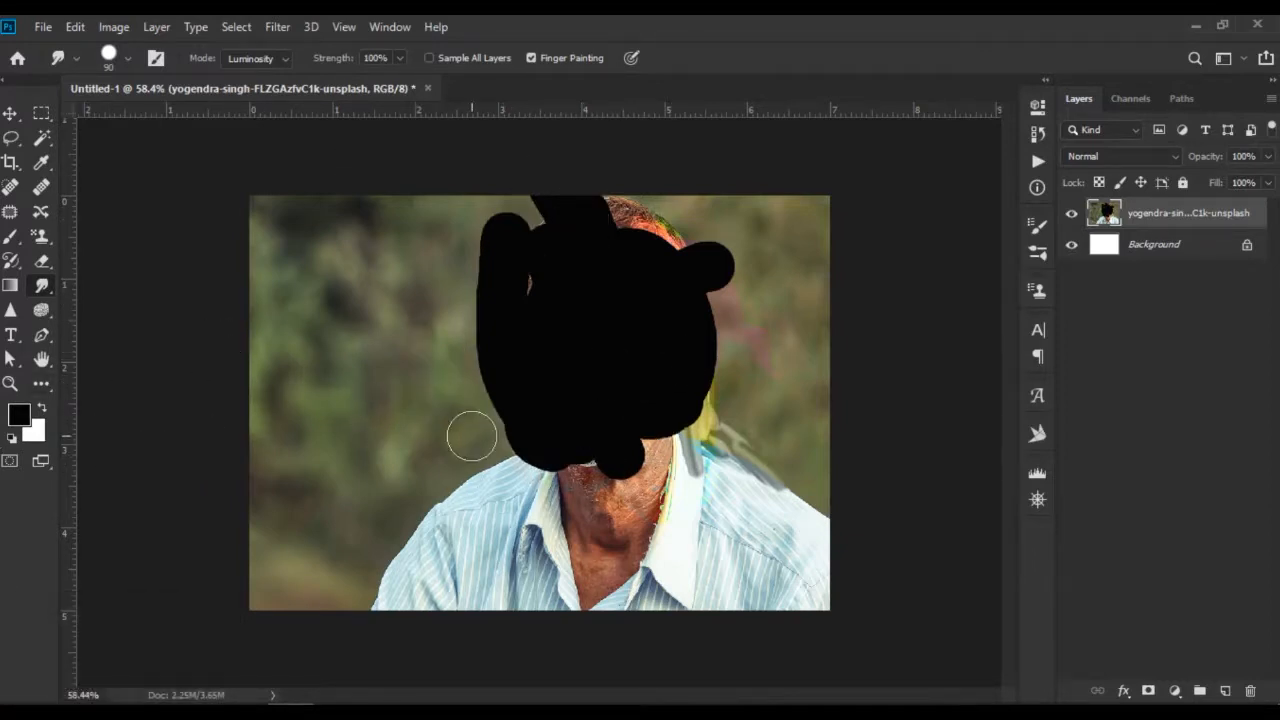
Step: Reset and swap the default colors to make white the foreground, and finger-paint white strokes over the blackened face
key(d)
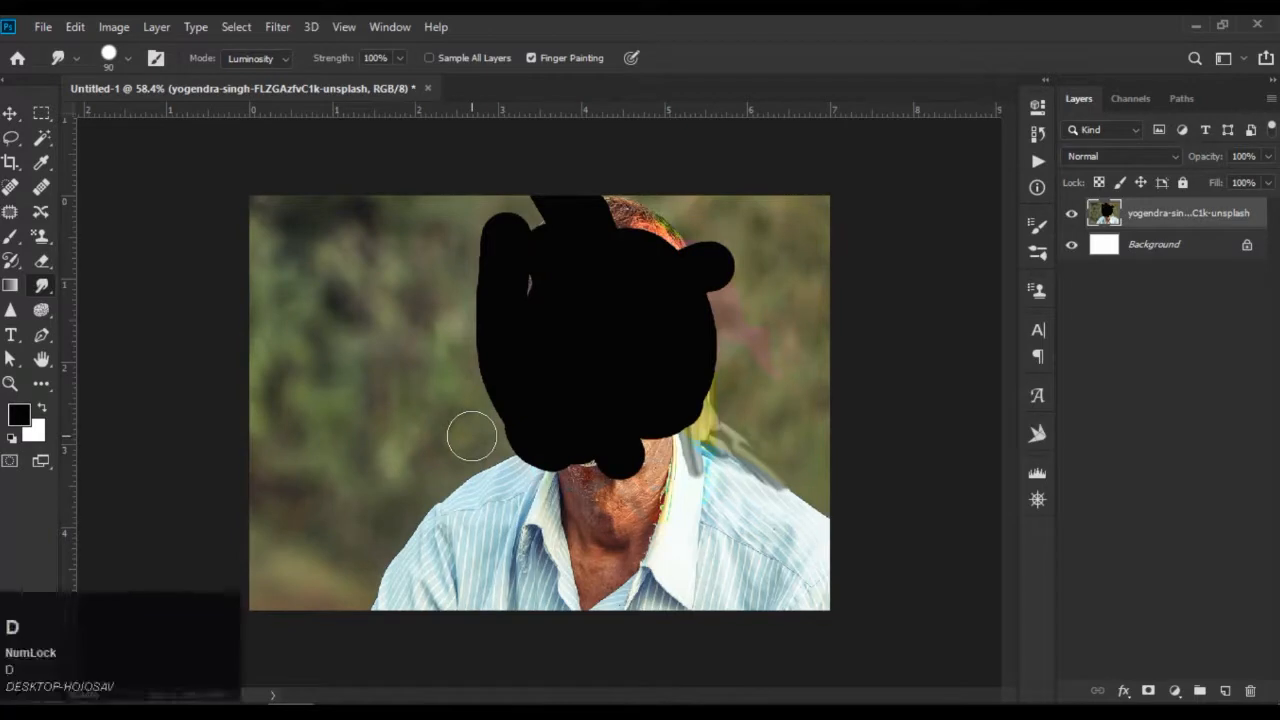
click(38, 410)
key(d)
key(x)
key(d)
key(x)
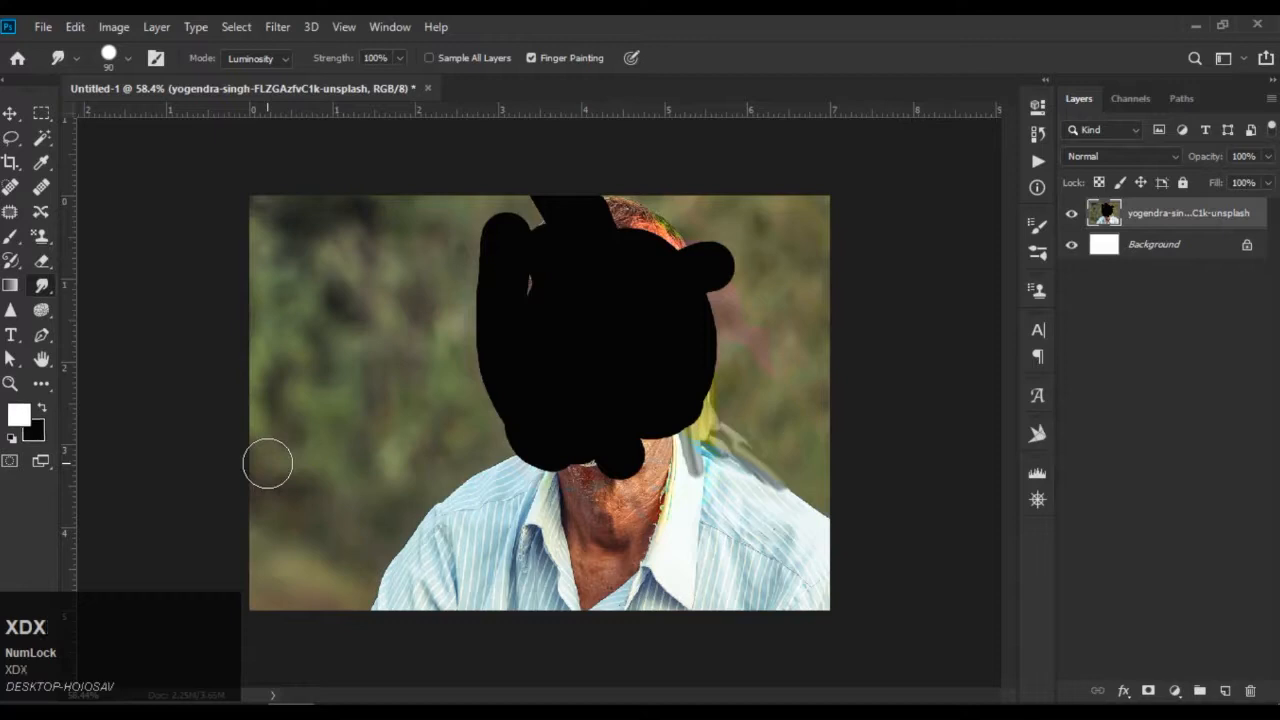
key(d)
key(x)
key(d)
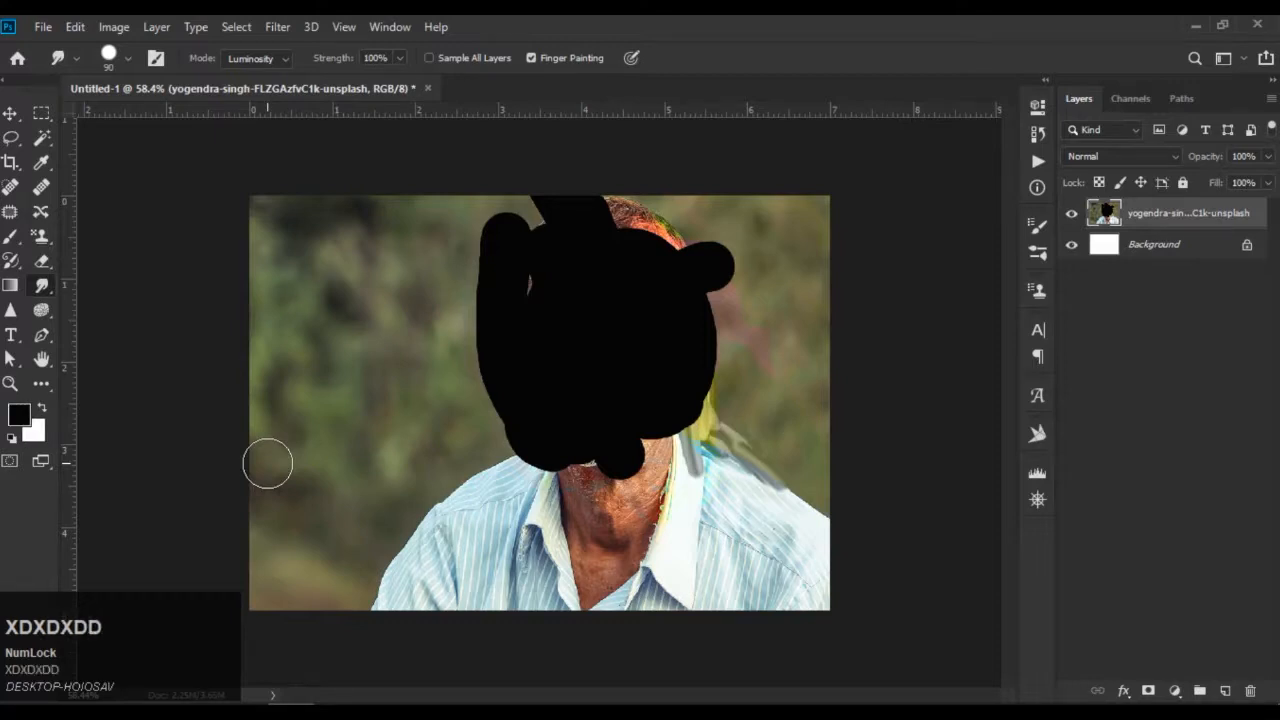
key(x)
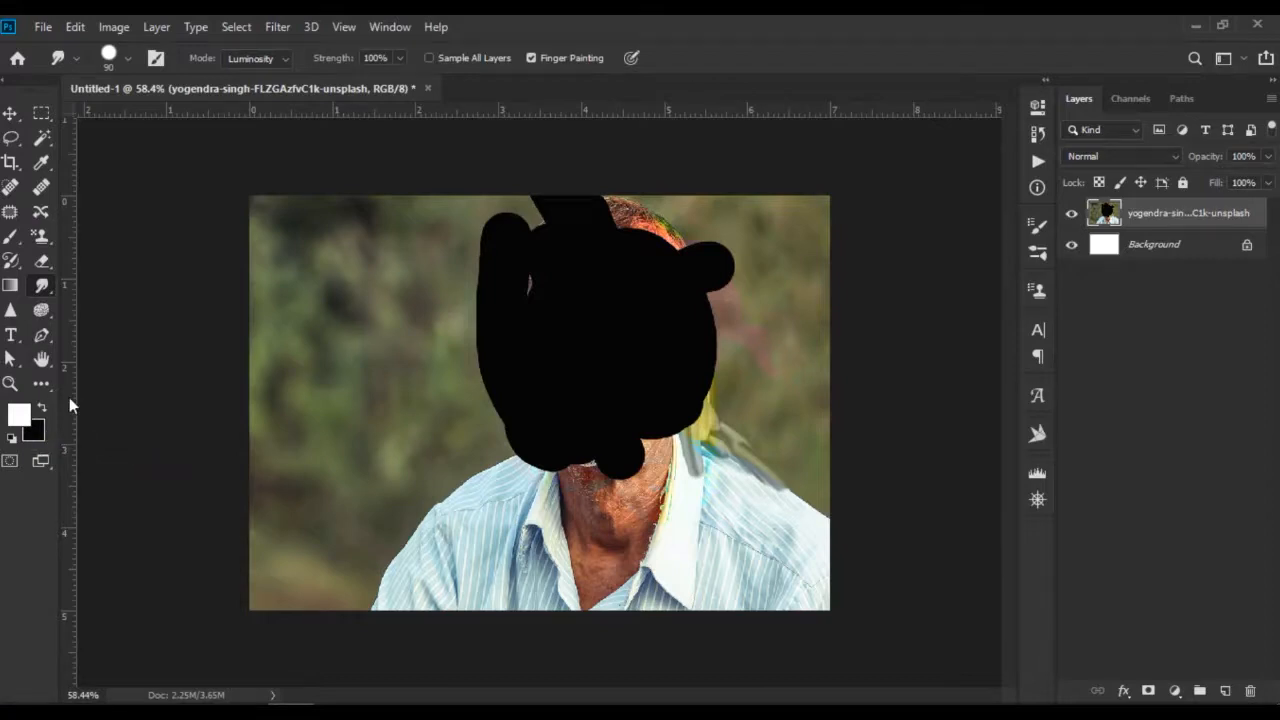
mouse_move(472, 262)
mouse_down()
mouse_move(471, 325)
mouse_move(515, 256)
mouse_move(530, 379)
mouse_move(514, 343)
mouse_move(557, 241)
mouse_move(661, 257)
mouse_move(722, 237)
mouse_move(738, 261)
mouse_move(660, 247)
mouse_move(613, 309)
mouse_move(570, 318)
mouse_move(548, 379)
mouse_move(604, 298)
mouse_move(652, 350)
mouse_move(667, 410)
mouse_move(622, 437)
mouse_move(554, 398)
mouse_move(550, 430)
mouse_up()
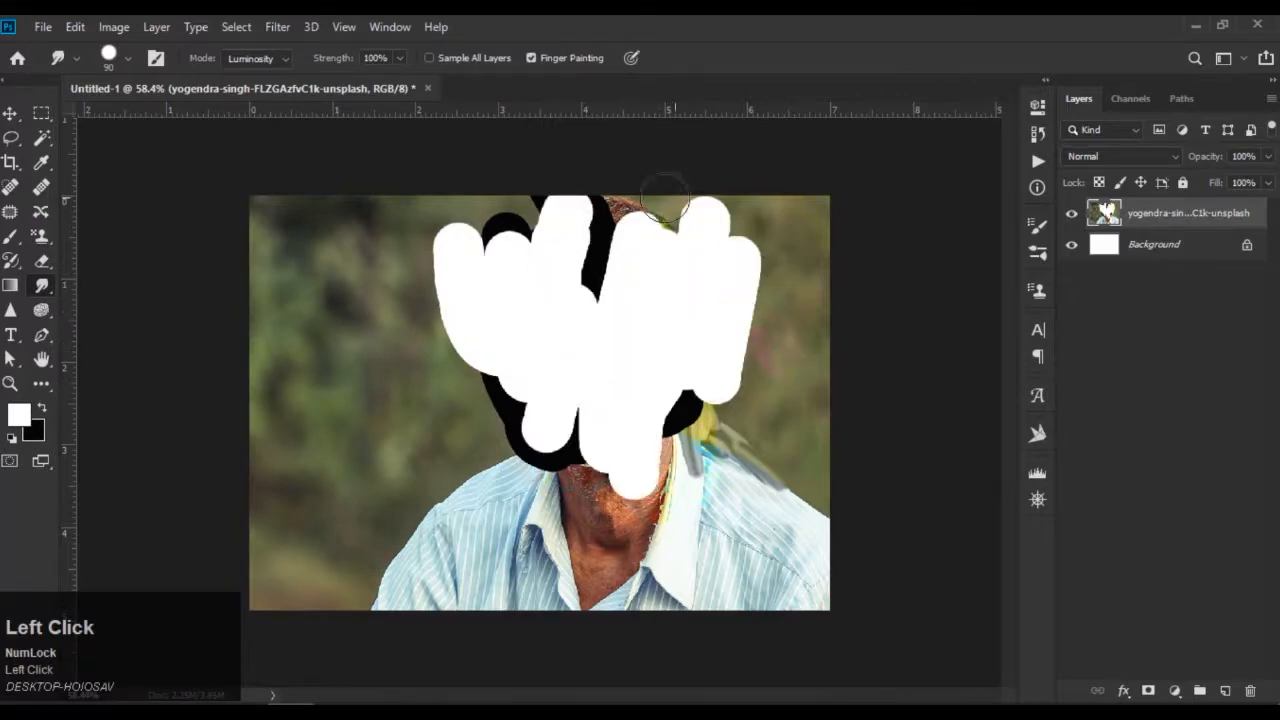
Step: Set the foreground color to red e90505 and finger-paint strokes over the whitened face and the adjacent background in Luminosity mode
click(18, 414)
click(1017, 226)
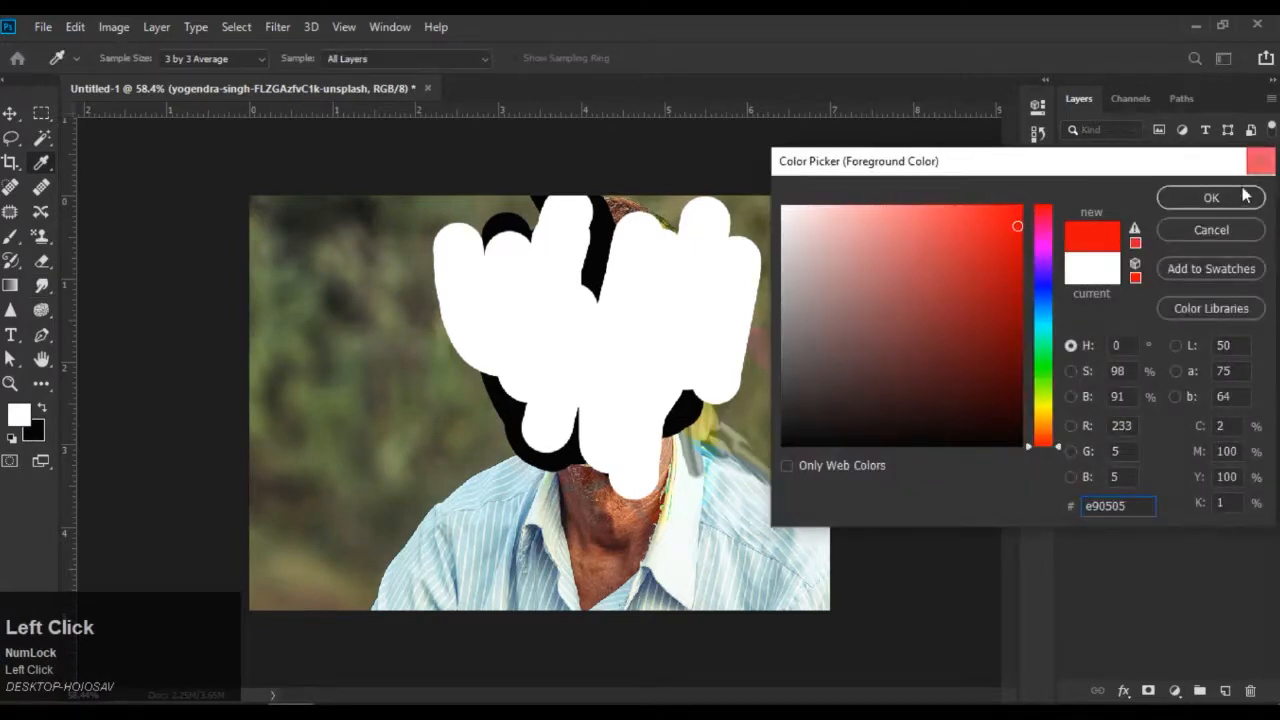
click(1211, 197)
drag(594, 252, 562, 370)
drag(458, 245, 455, 285)
drag(417, 393, 402, 439)
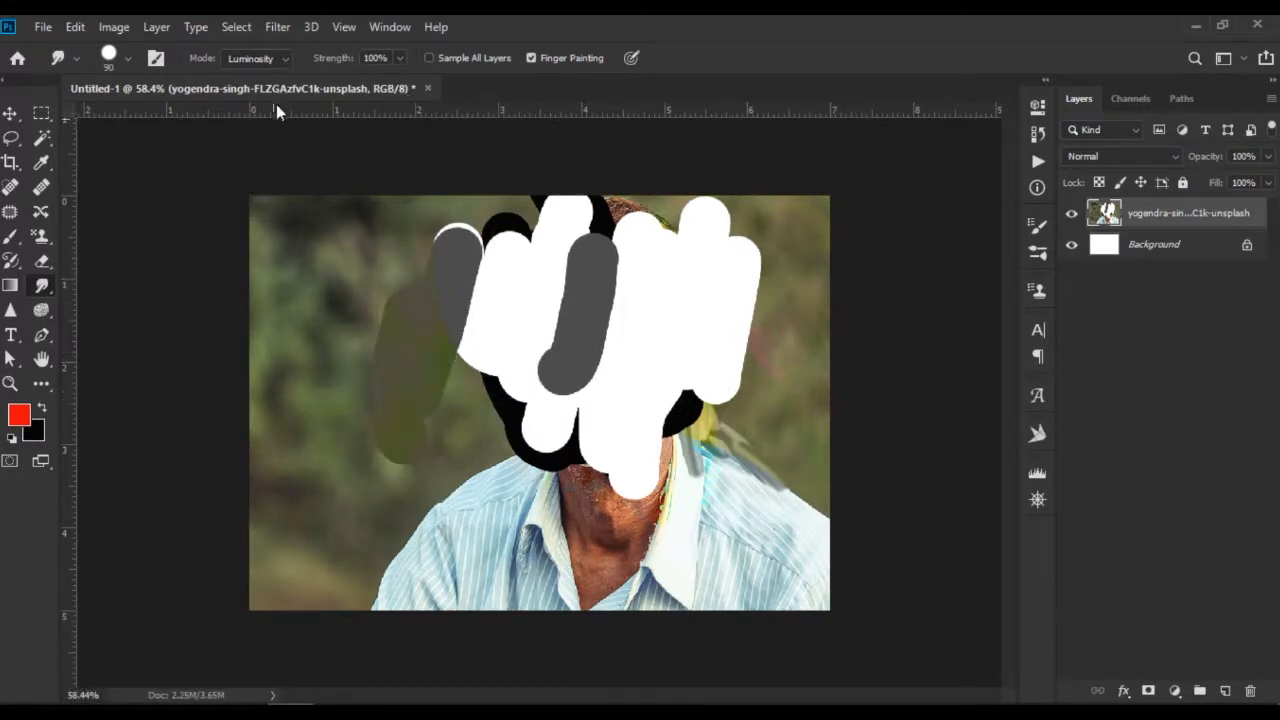
Step: Switch the Smudge mode to Normal and finger-paint red strokes over the face and the background beside it
click(286, 63)
click(271, 78)
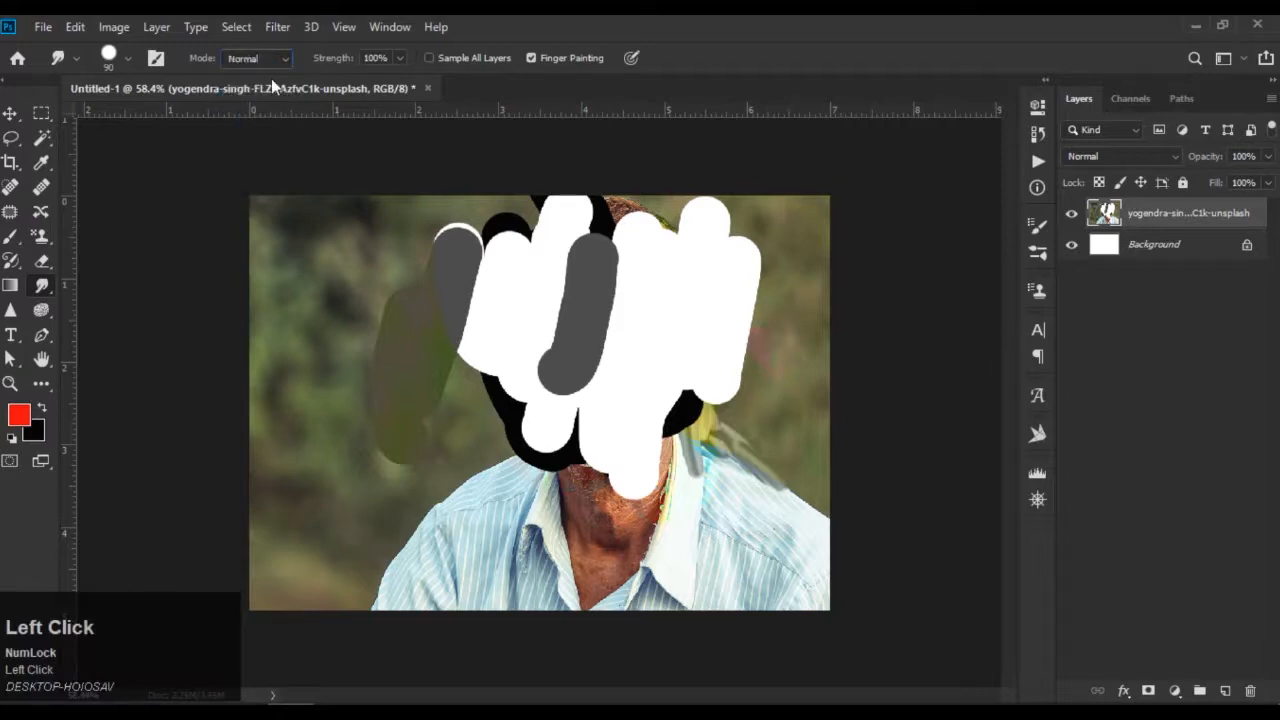
mouse_move(449, 293)
mouse_down()
mouse_move(482, 478)
mouse_move(422, 265)
mouse_move(491, 313)
mouse_up()
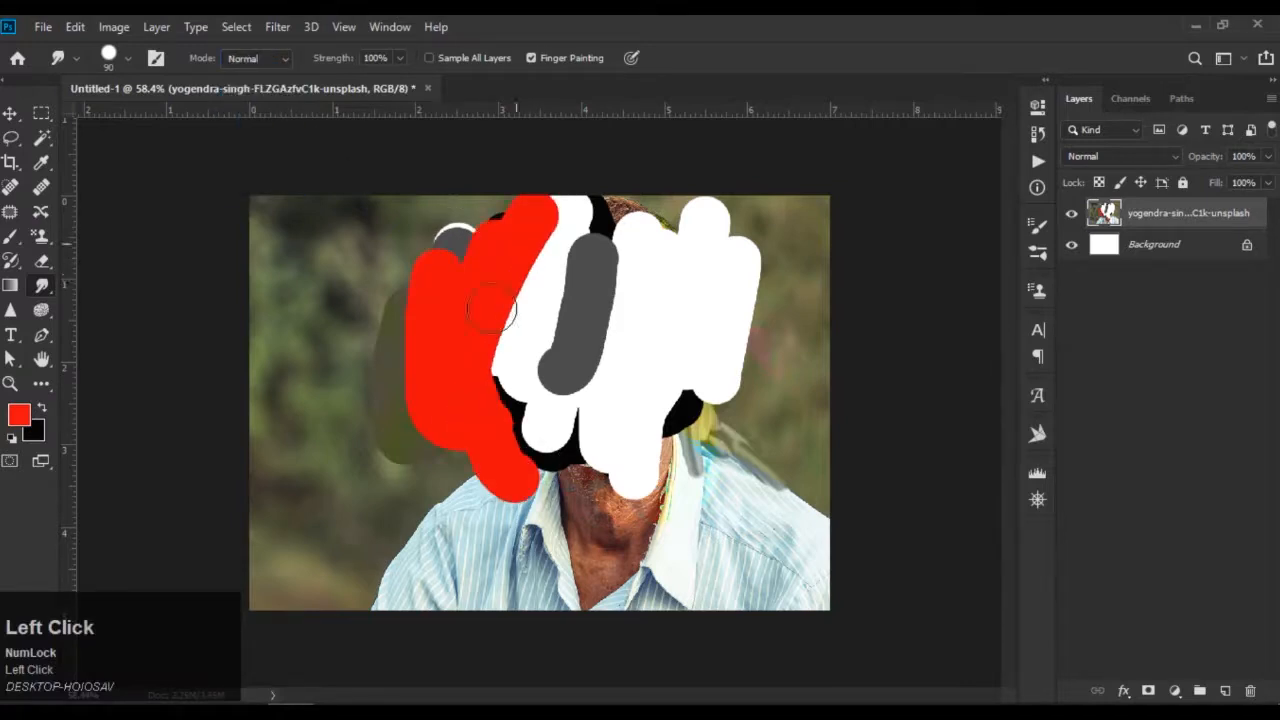
drag(405, 362, 438, 166)
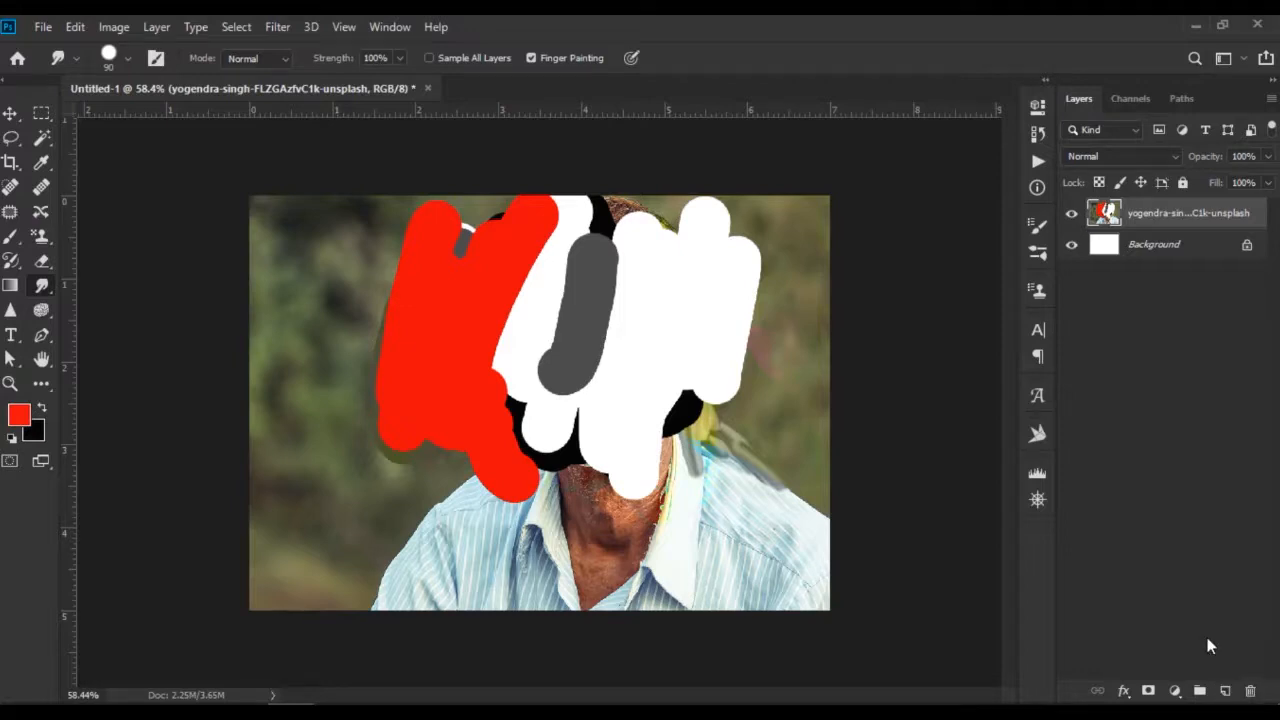
Step: Keep the smudged portrait layer instead of deleting it, and hide it
click(1250, 692)
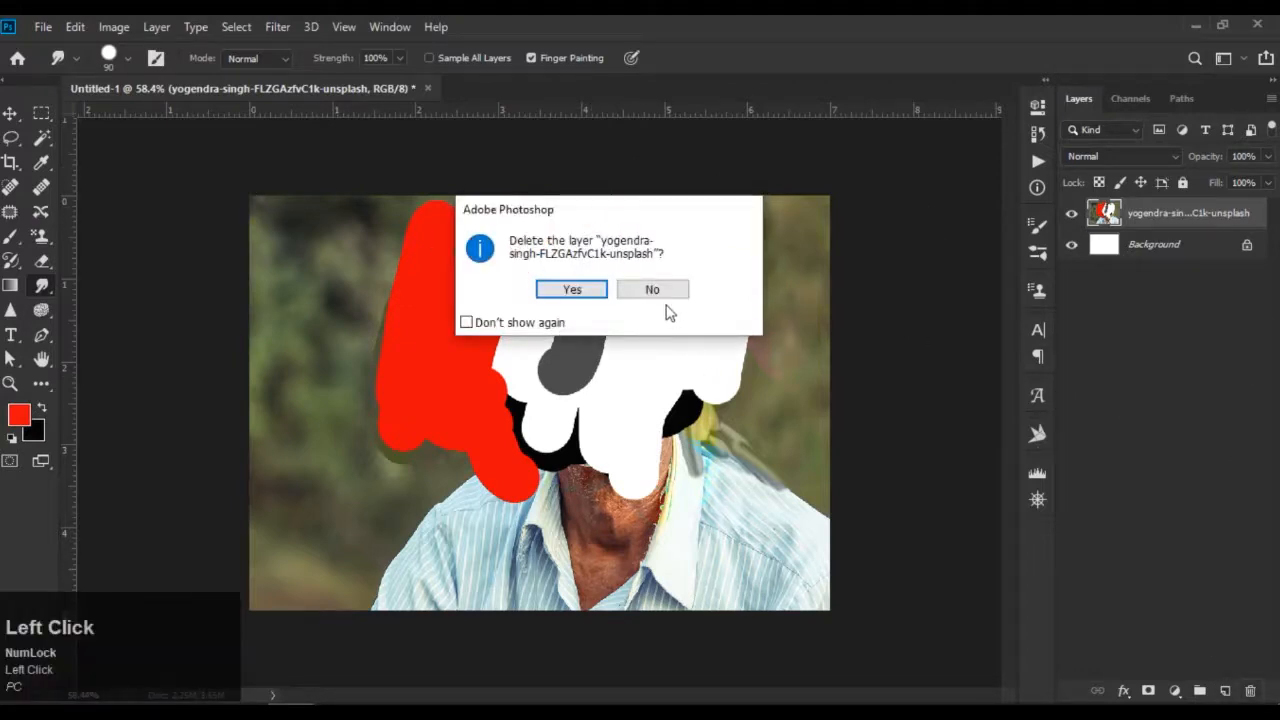
click(660, 289)
click(1070, 214)
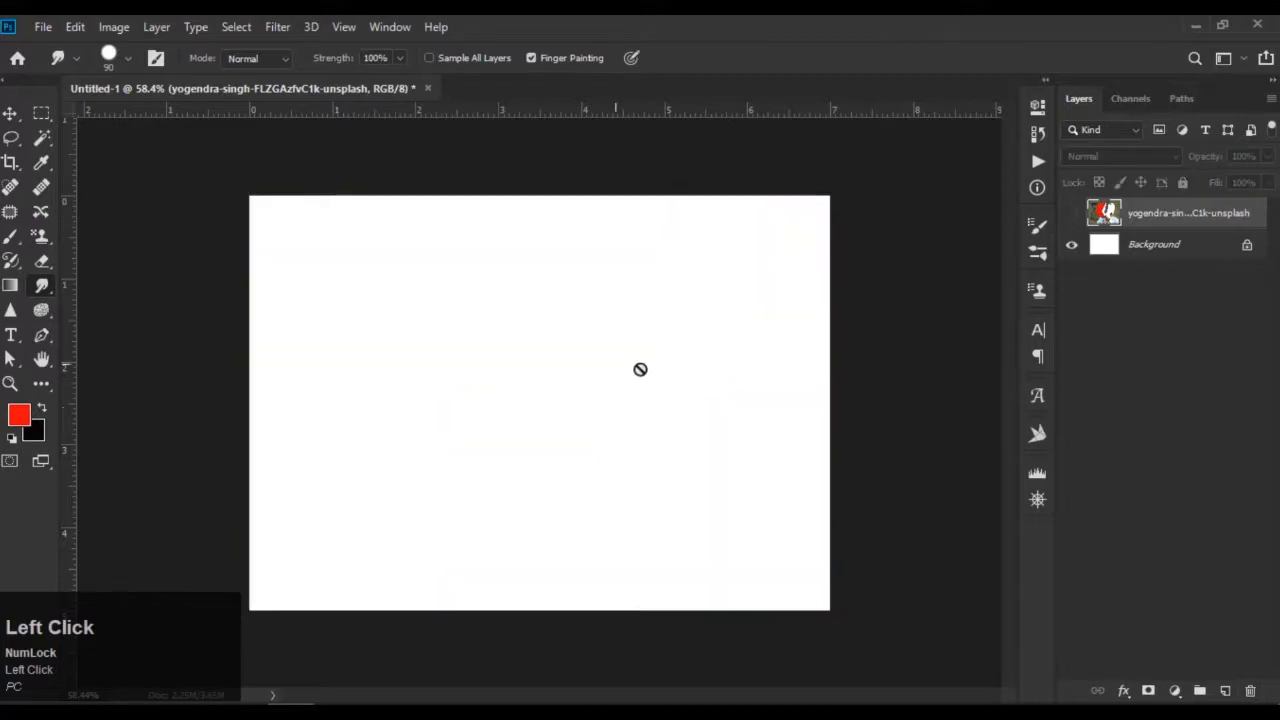
Step: Place the photo of the blonde woman in the red sweater from Downloads as an embedded image at its default size
click(43, 26)
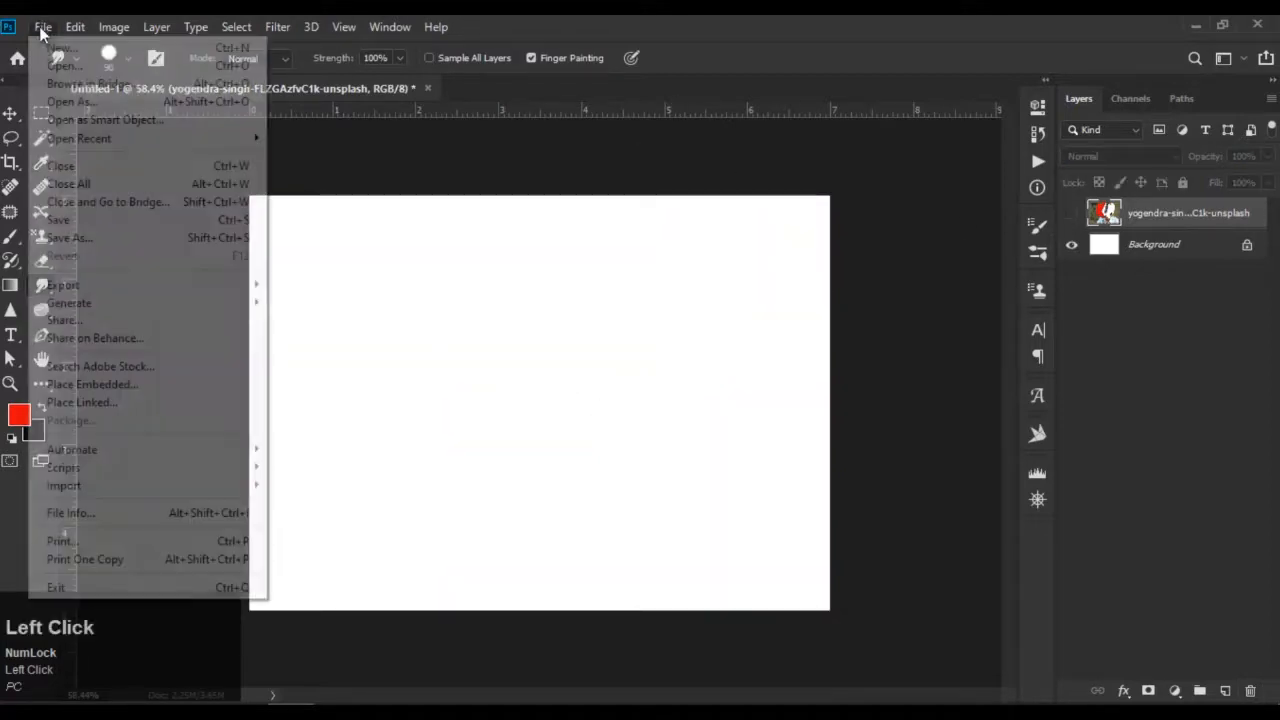
click(141, 393)
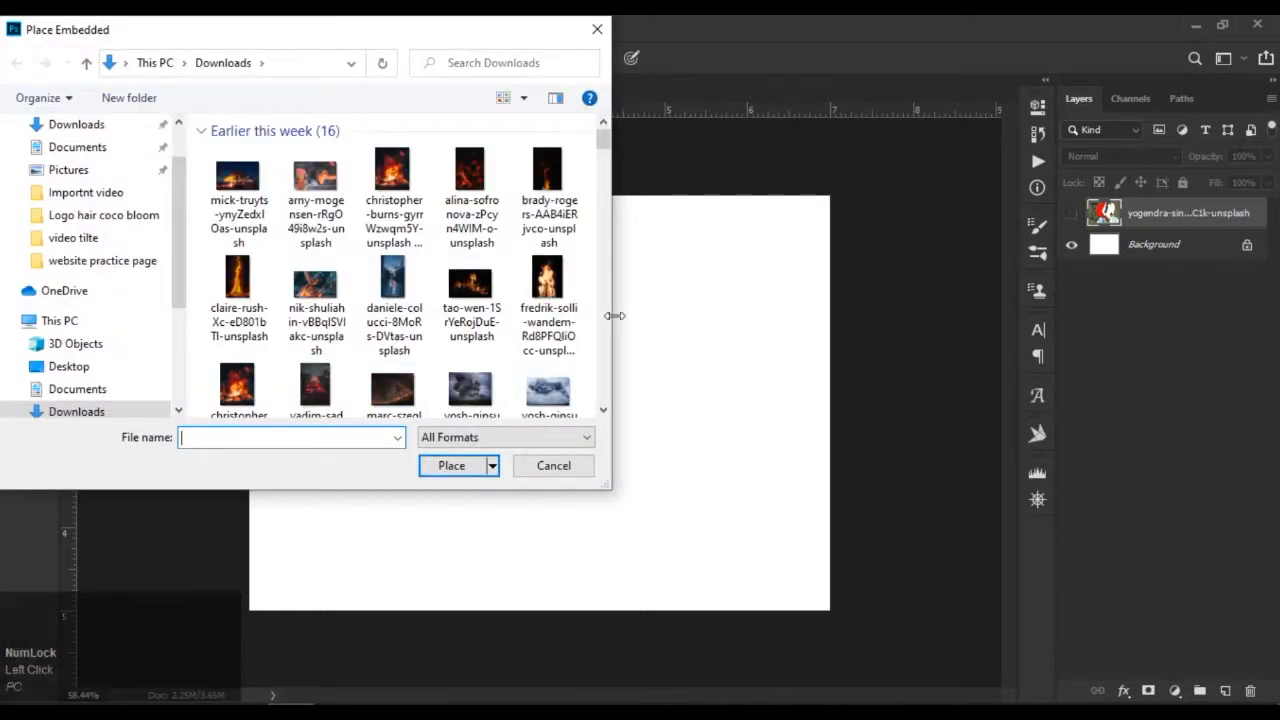
scroll(463, 325, down, 5)
scroll(463, 325, down, 2)
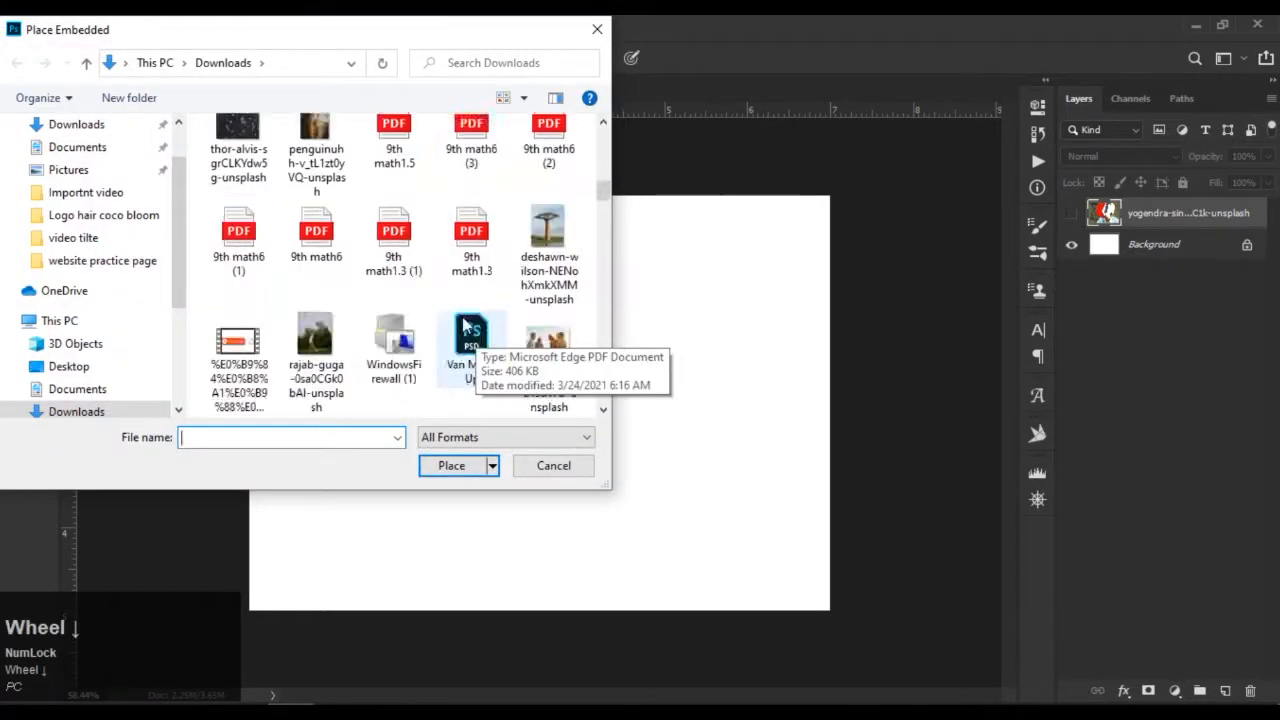
scroll(463, 330, up, 3)
click(247, 176)
click(455, 466)
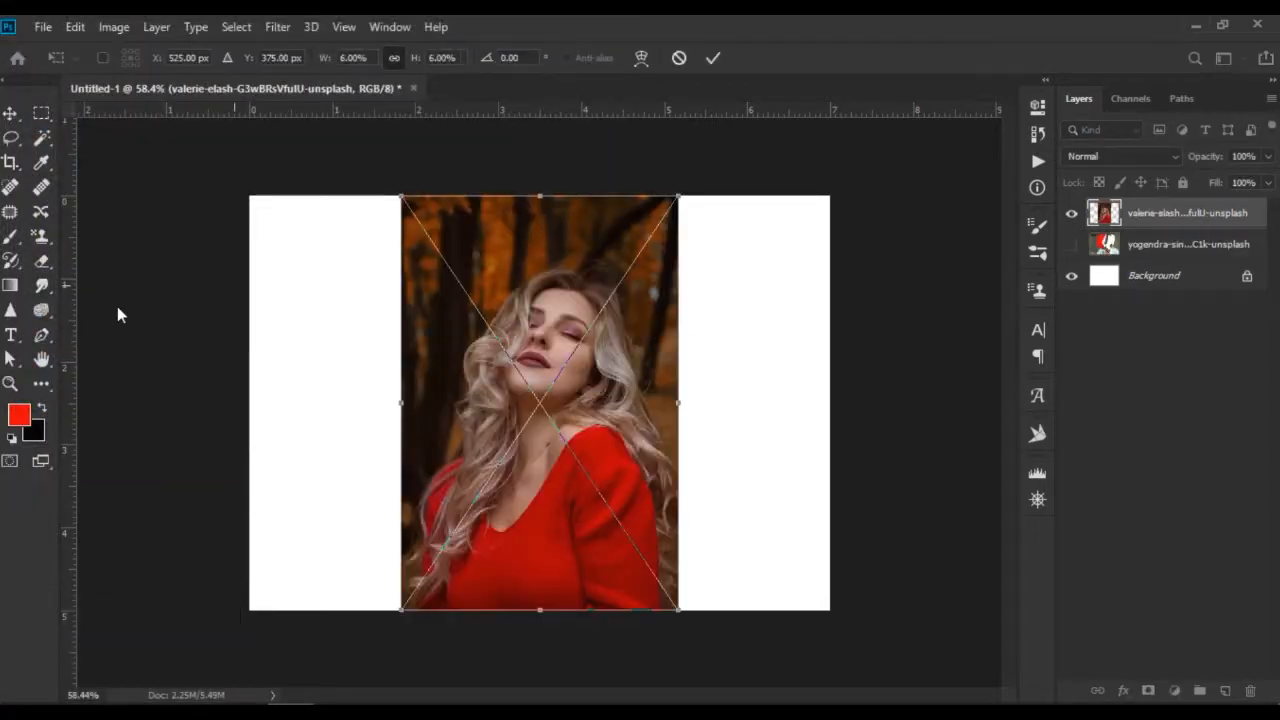
click(712, 58)
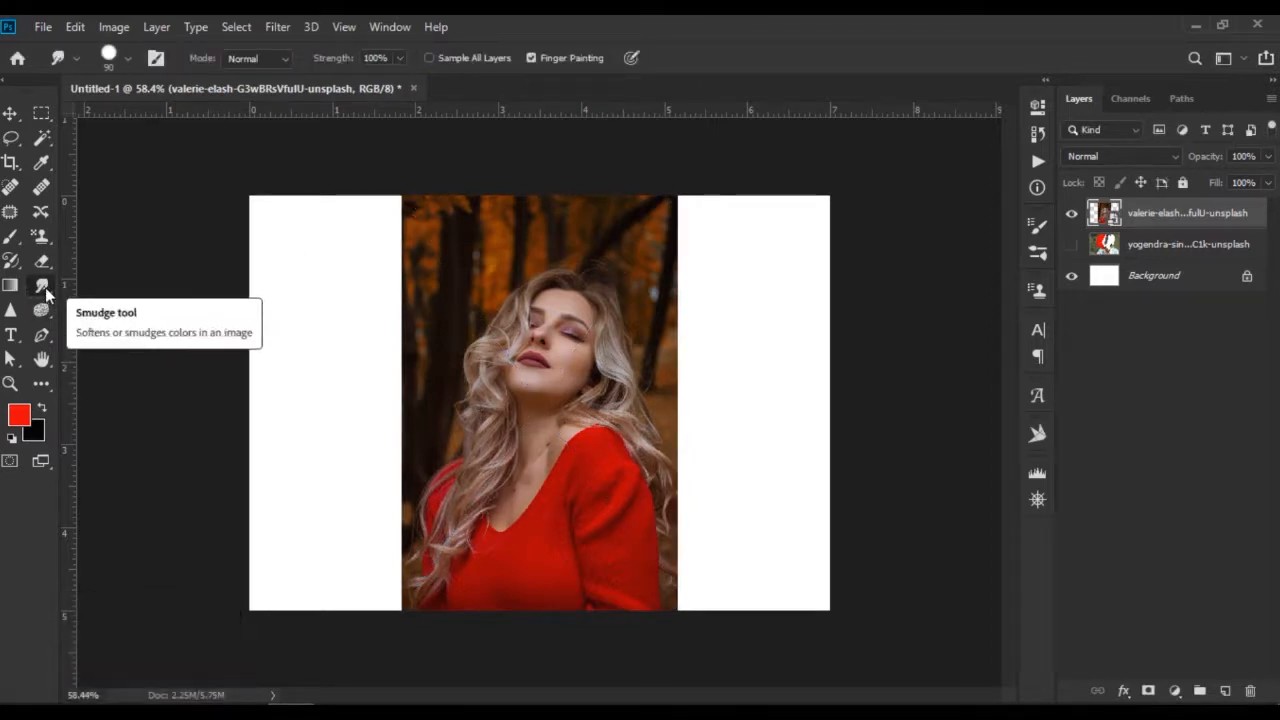
Step: Switch to the Blur tool and rasterize the woman's photo layer
right_click(45, 287)
click(120, 286)
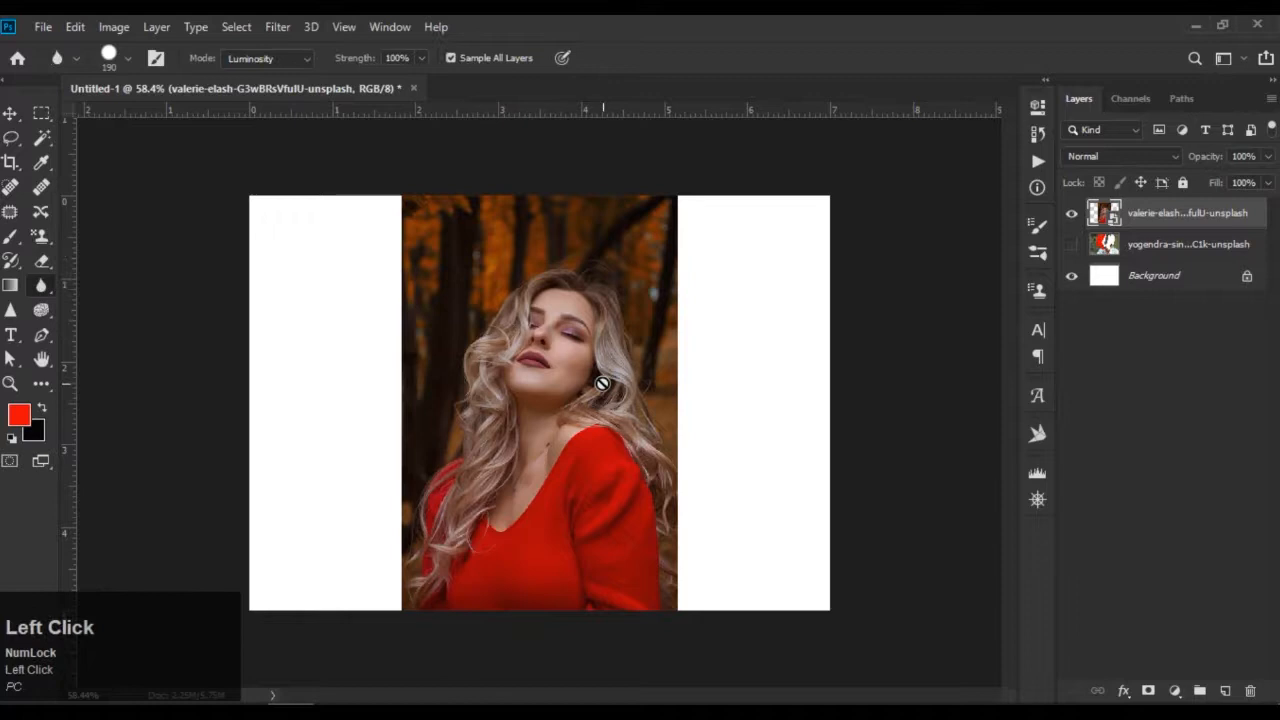
right_click(1140, 211)
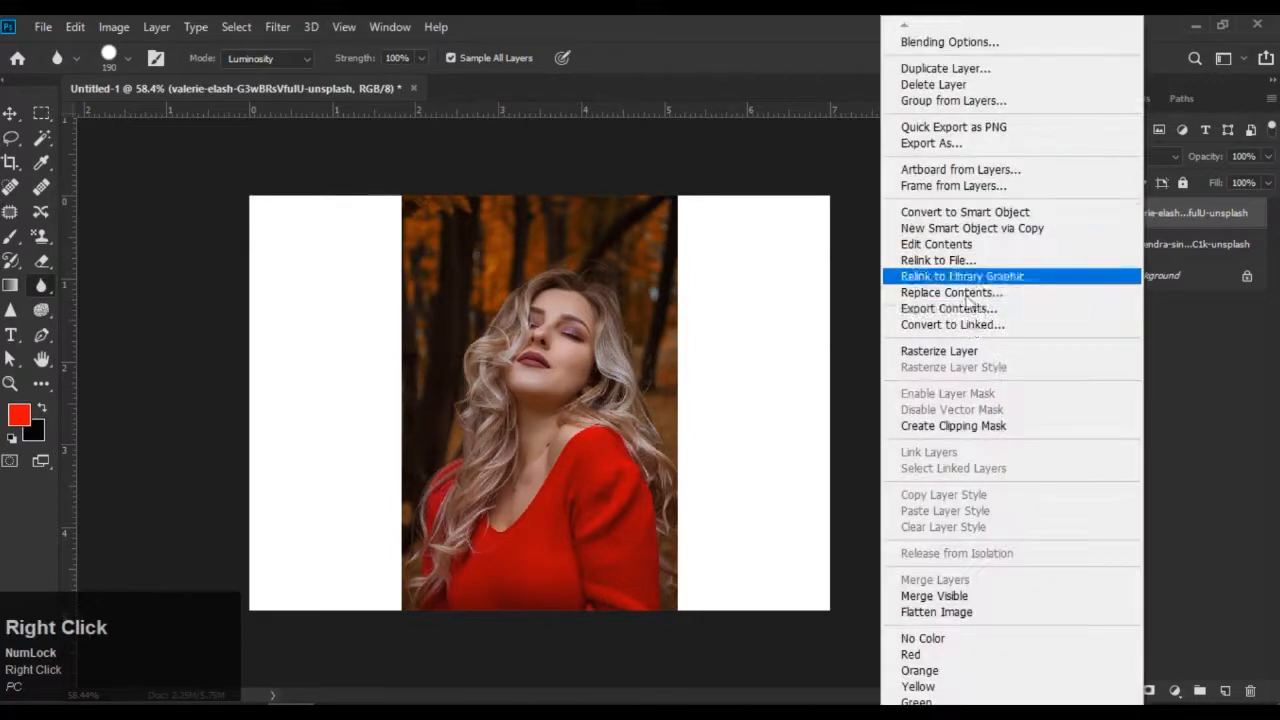
click(1002, 353)
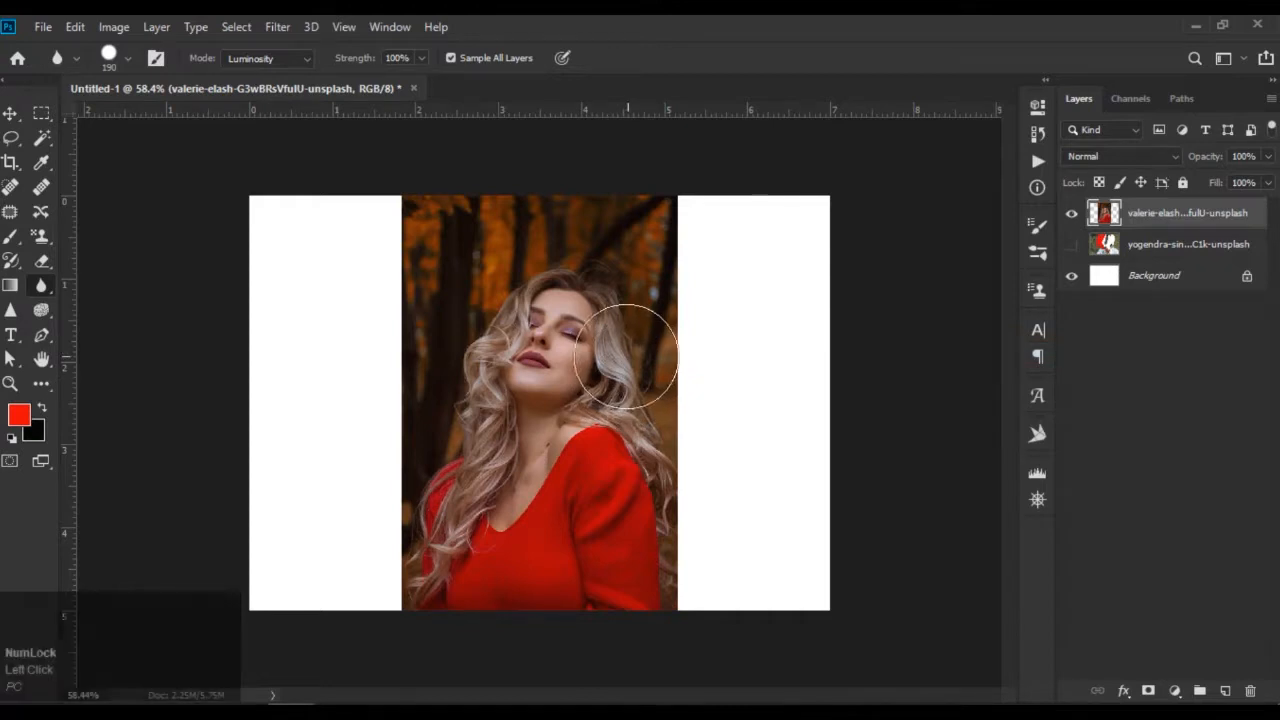
Step: Reduce the Blur brush size to 90 px for working on the woman's face
key(alt)
scroll(583, 330, up, 5)
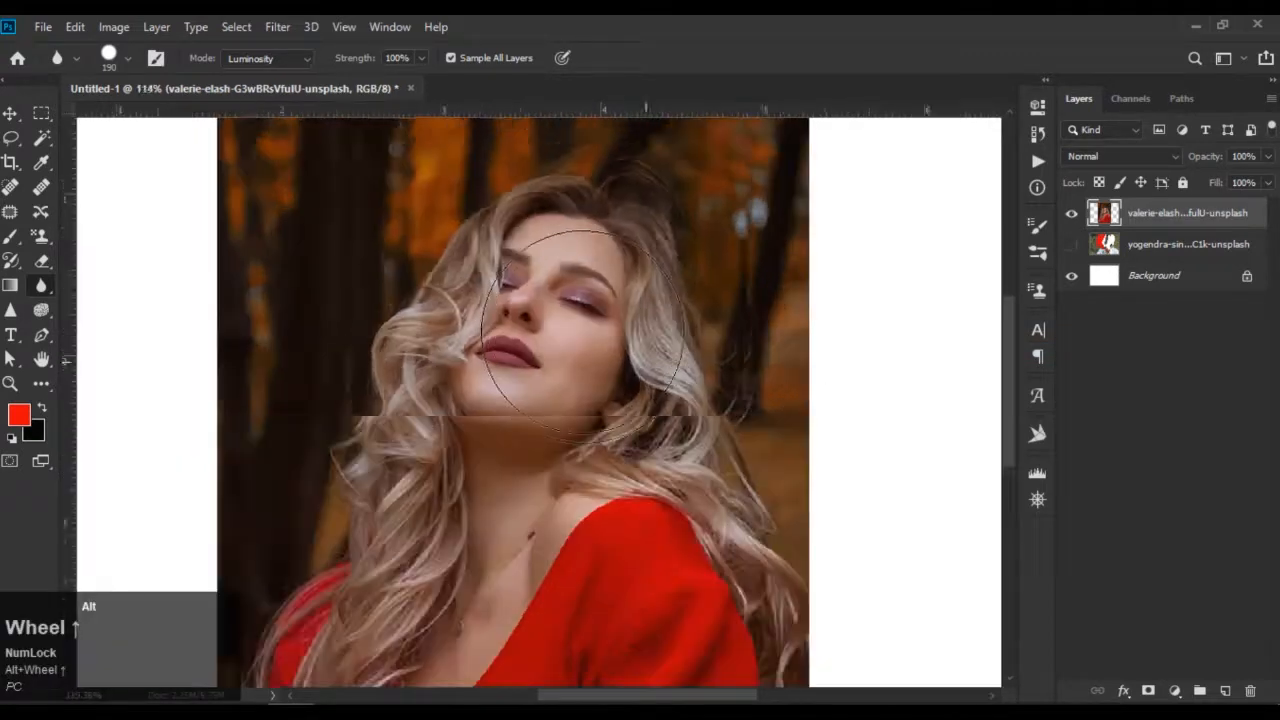
key(bracketleft)
key(bracketleft)
key(bracketleft)
key(bracketleft)
key(bracketleft)
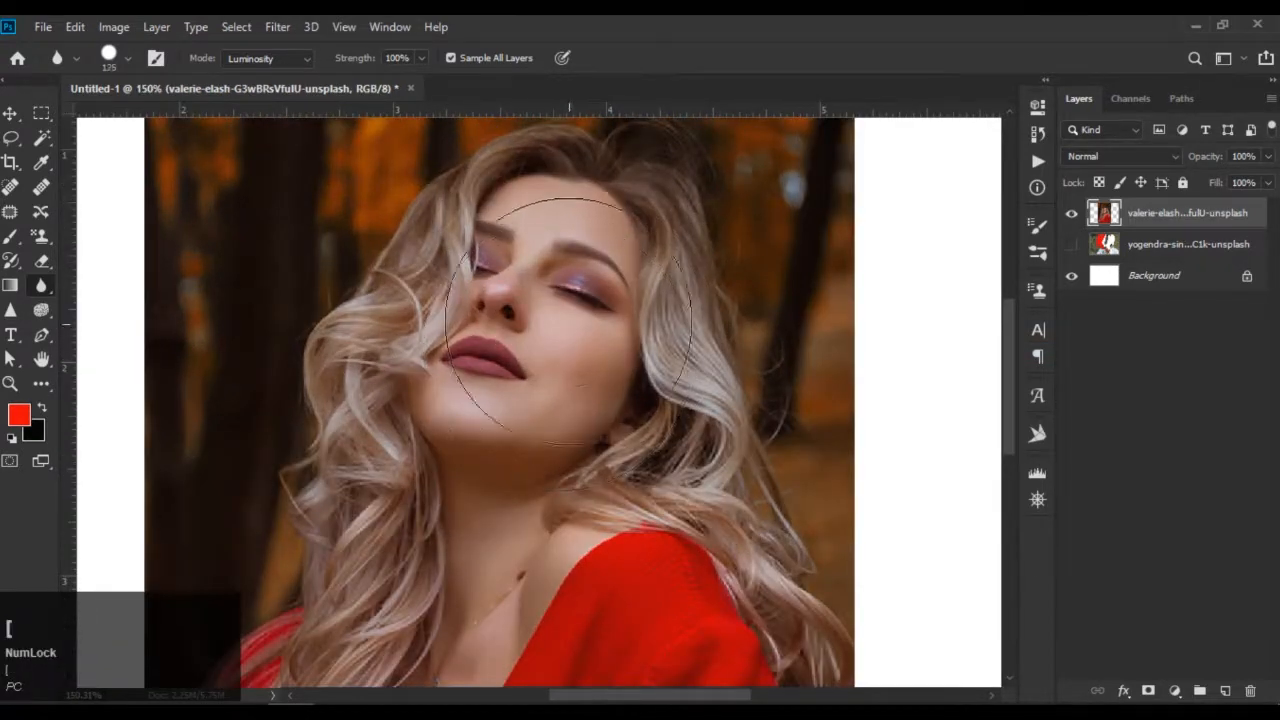
key(space)
mouse_move(540, 265)
mouse_down()
mouse_move(635, 542)
mouse_move(633, 516)
mouse_move(468, 346)
mouse_move(539, 316)
mouse_move(477, 524)
mouse_move(523, 540)
mouse_move(479, 375)
mouse_move(448, 357)
mouse_move(469, 286)
mouse_move(331, 420)
mouse_move(378, 246)
mouse_move(328, 297)
mouse_move(285, 402)
mouse_move(255, 213)
mouse_move(251, 490)
mouse_move(278, 391)
mouse_move(430, 313)
mouse_move(785, 278)
mouse_move(507, 242)
mouse_move(755, 359)
mouse_move(816, 247)
mouse_move(907, 461)
mouse_move(840, 490)
mouse_move(692, 352)
mouse_move(663, 288)
mouse_up()
key(space)
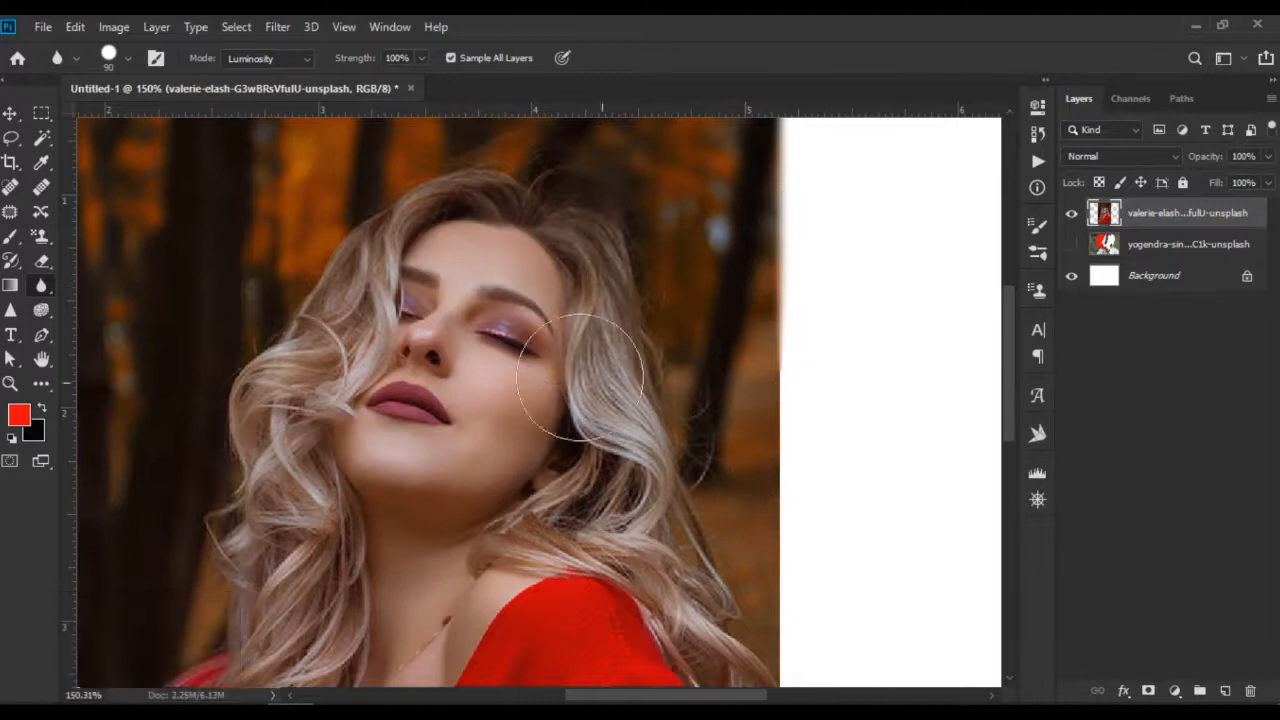
Step: Try blurring the woman's face, hair and red sweater in Luminosity mode at 100% strength, and undo the strokes
mouse_move(537, 327)
mouse_down()
mouse_move(490, 442)
mouse_move(484, 315)
mouse_move(459, 450)
mouse_move(534, 298)
mouse_move(565, 418)
mouse_move(567, 292)
mouse_move(623, 487)
mouse_move(760, 339)
mouse_move(774, 376)
mouse_up()
mouse_move(540, 280)
mouse_down()
mouse_move(472, 440)
mouse_move(536, 500)
mouse_move(486, 306)
mouse_up()
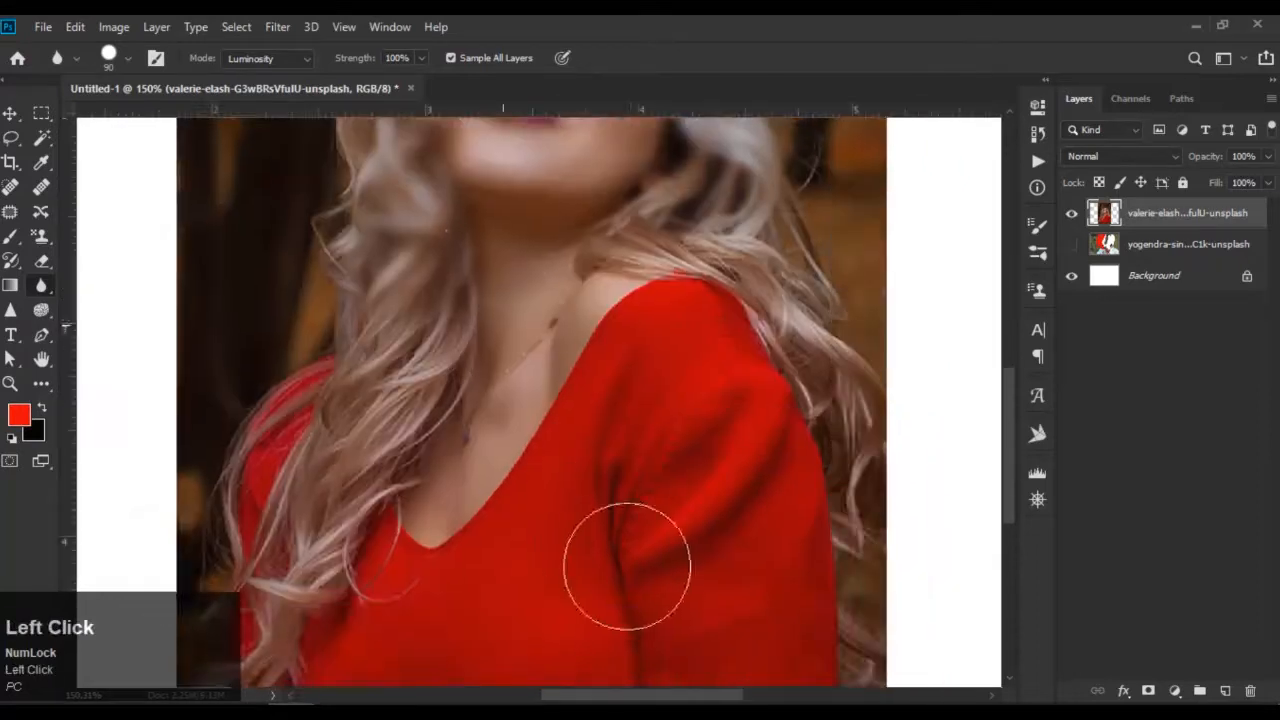
scroll(736, 477, down, 5)
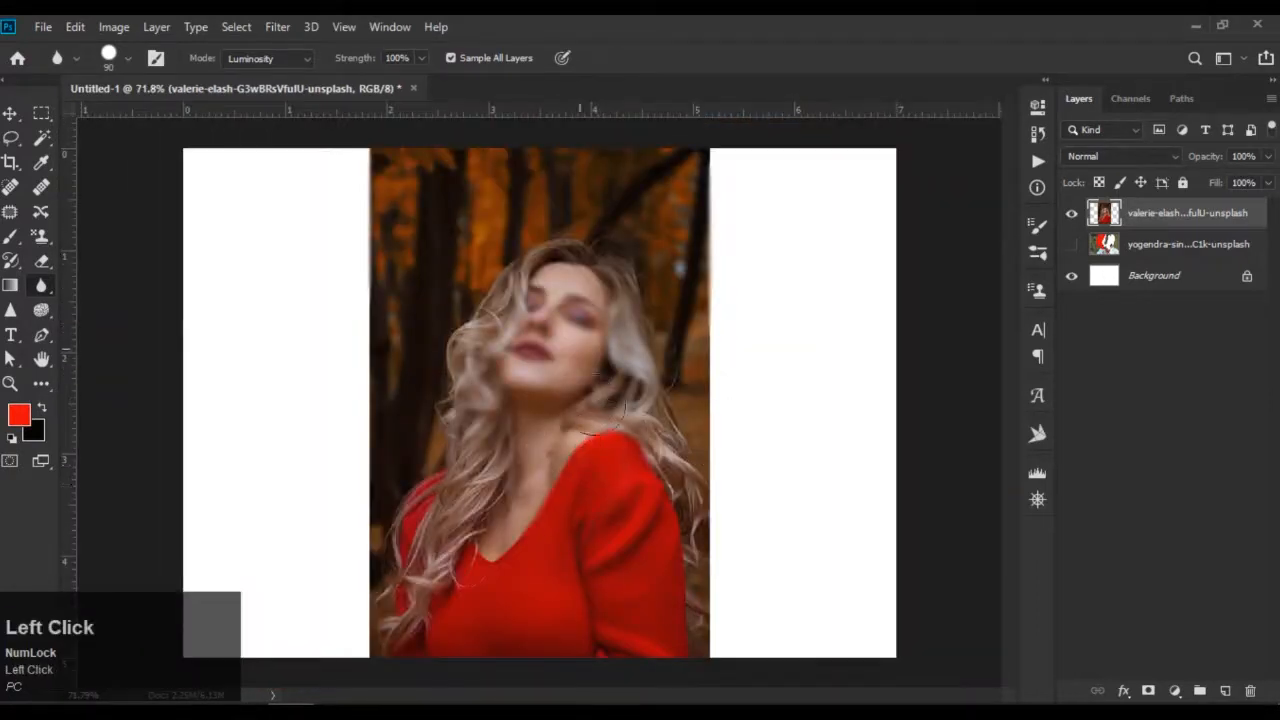
key(space)
mouse_move(432, 546)
mouse_down()
mouse_move(454, 586)
mouse_move(431, 547)
mouse_move(438, 628)
mouse_move(432, 520)
mouse_up()
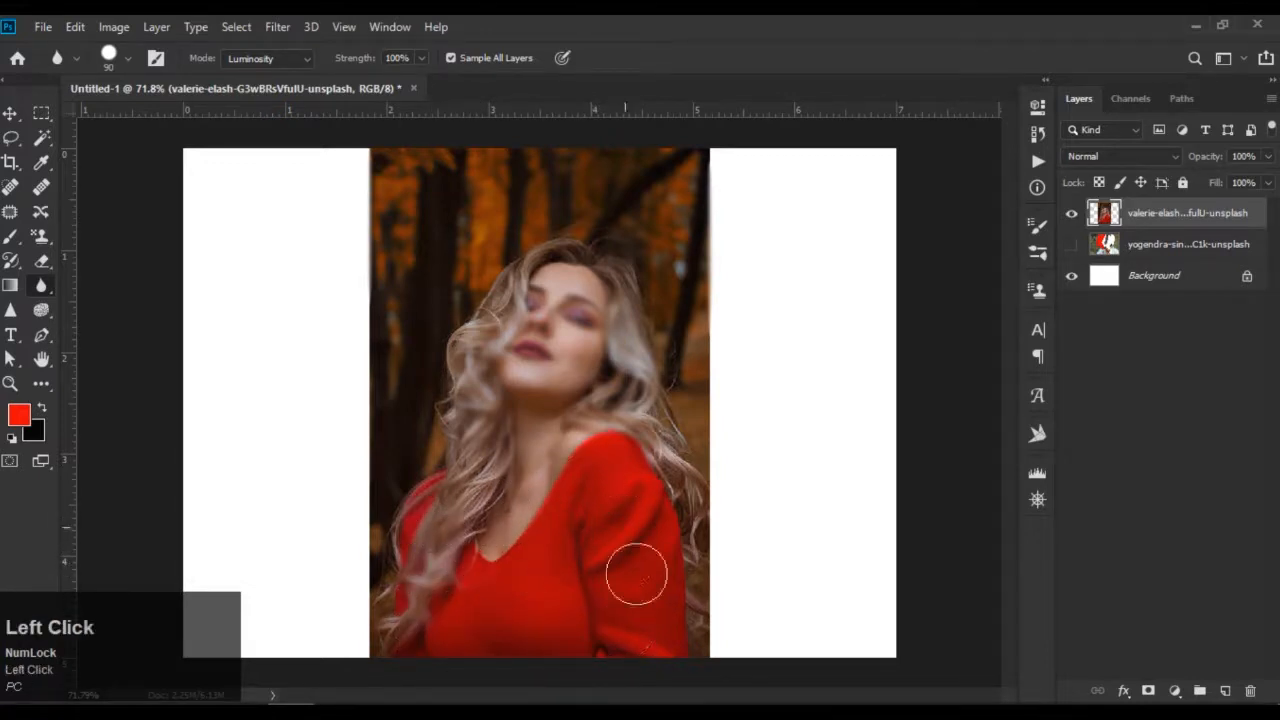
key(ctrl+z)
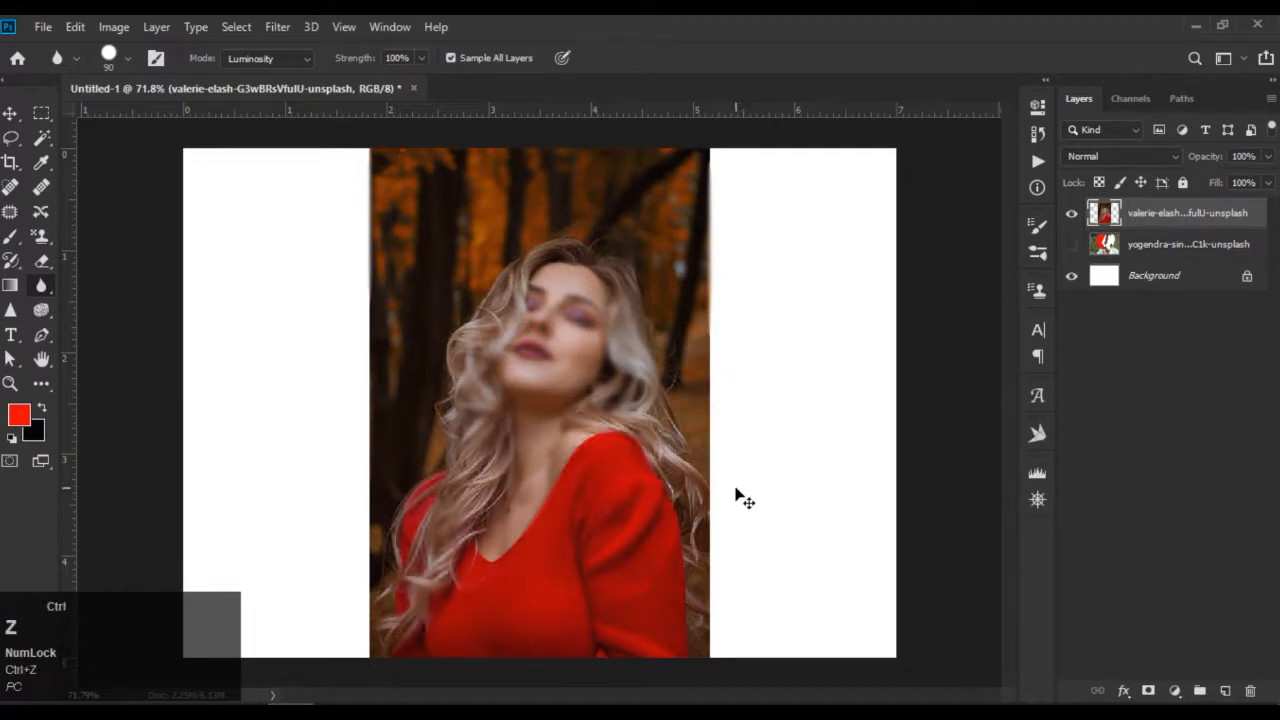
key(ctrl+z)
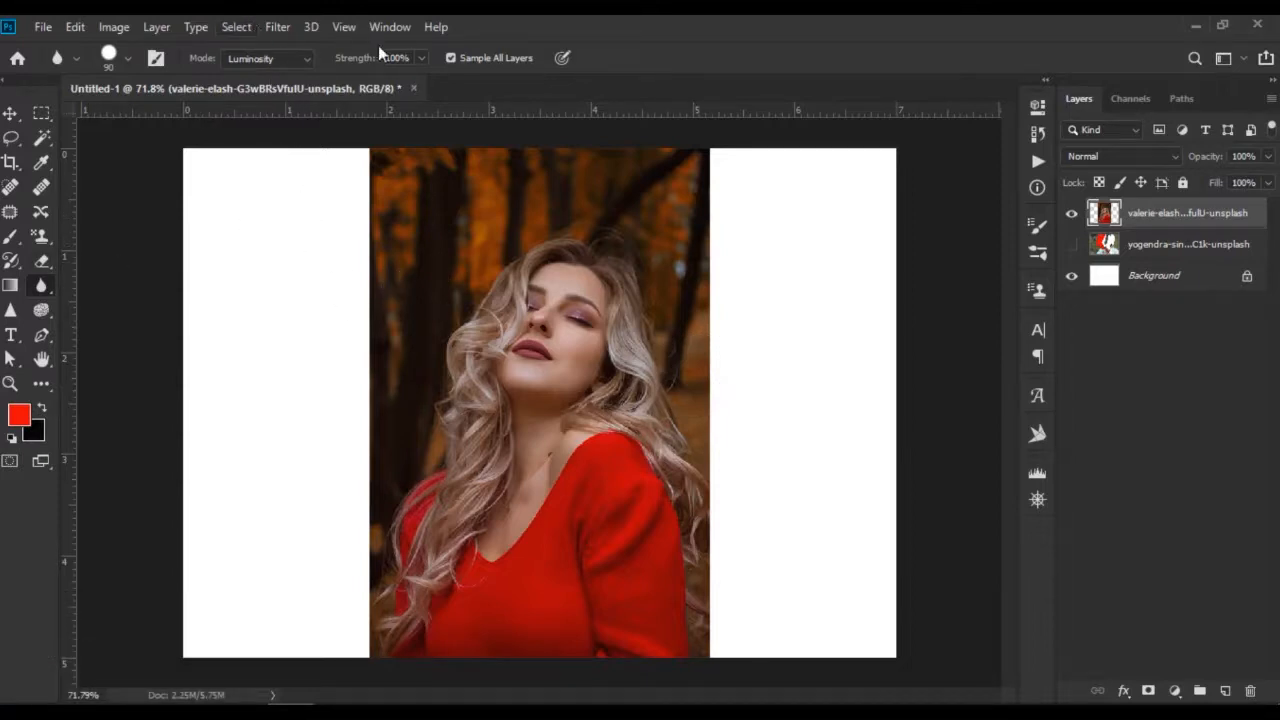
Step: Set the Blur mode to Normal and blur the woman's face and nearby hair with the 90 px brush
click(126, 60)
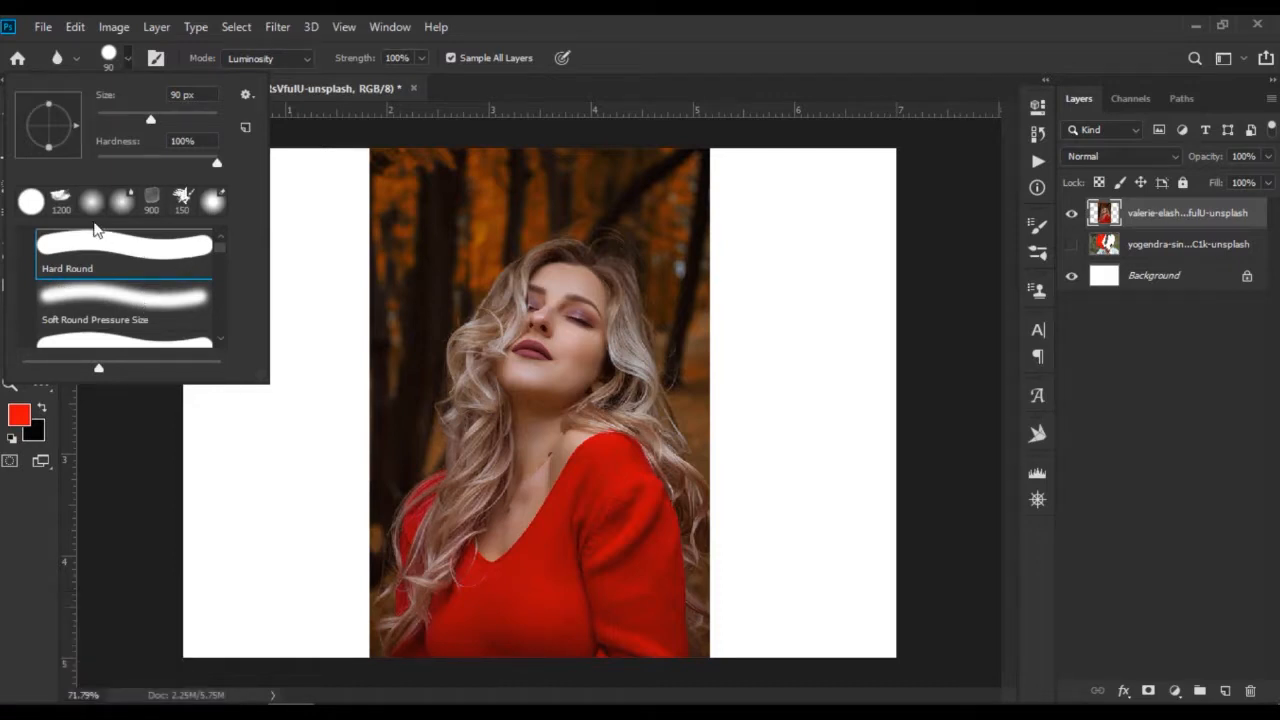
click(126, 60)
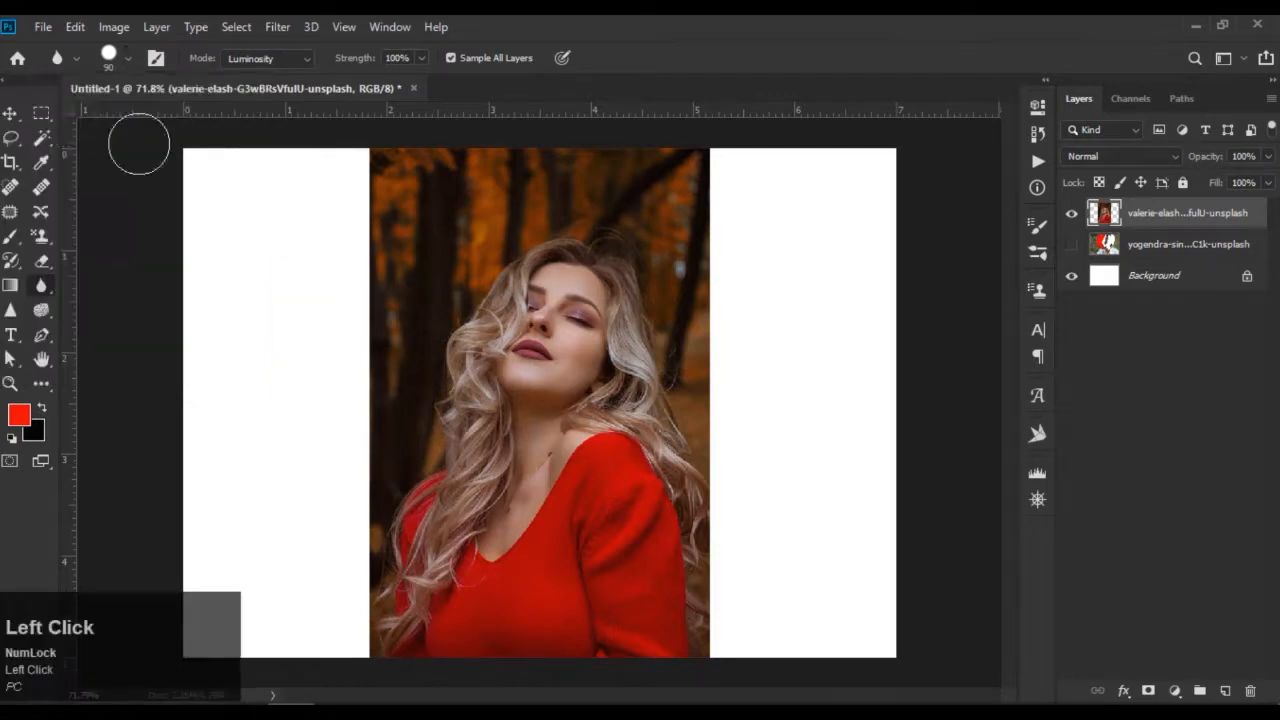
click(315, 60)
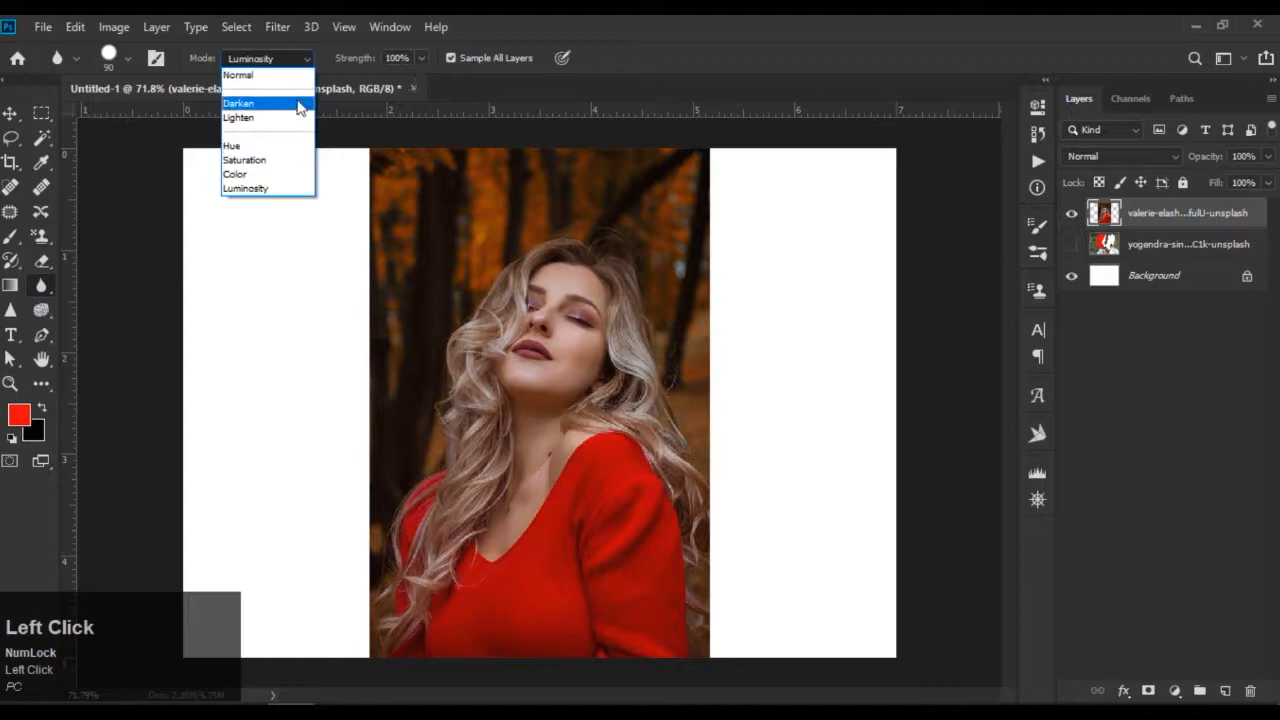
click(300, 78)
mouse_move(545, 343)
mouse_down()
mouse_move(606, 320)
mouse_move(607, 340)
mouse_move(564, 383)
mouse_move(524, 383)
mouse_up()
Step: Blur the woman's face in Darken mode and the hair beside it in Lighten mode
click(290, 58)
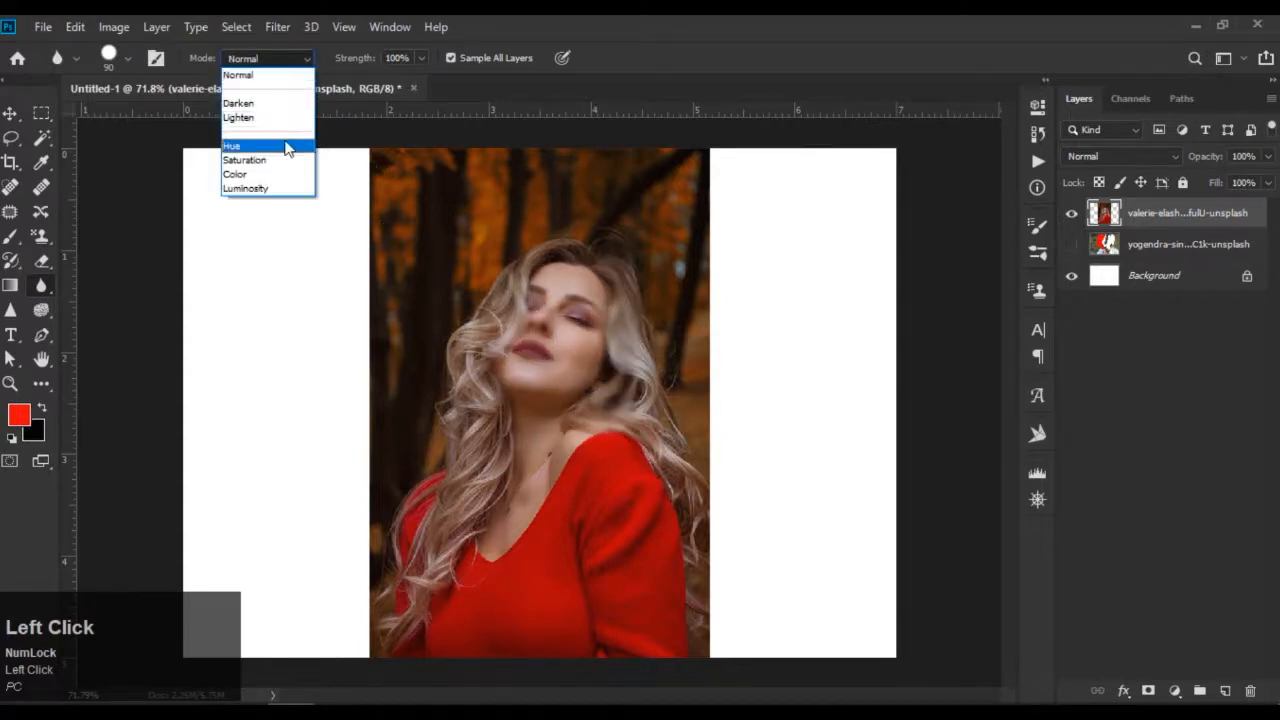
click(296, 104)
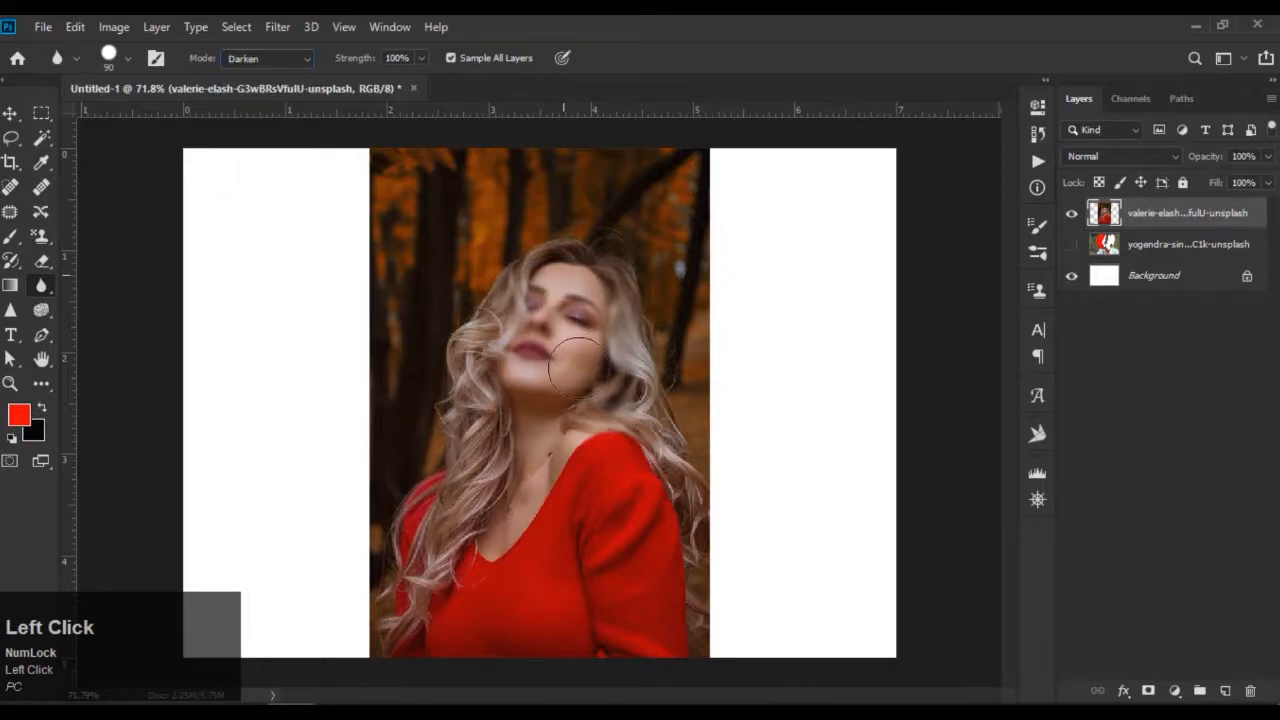
click(292, 57)
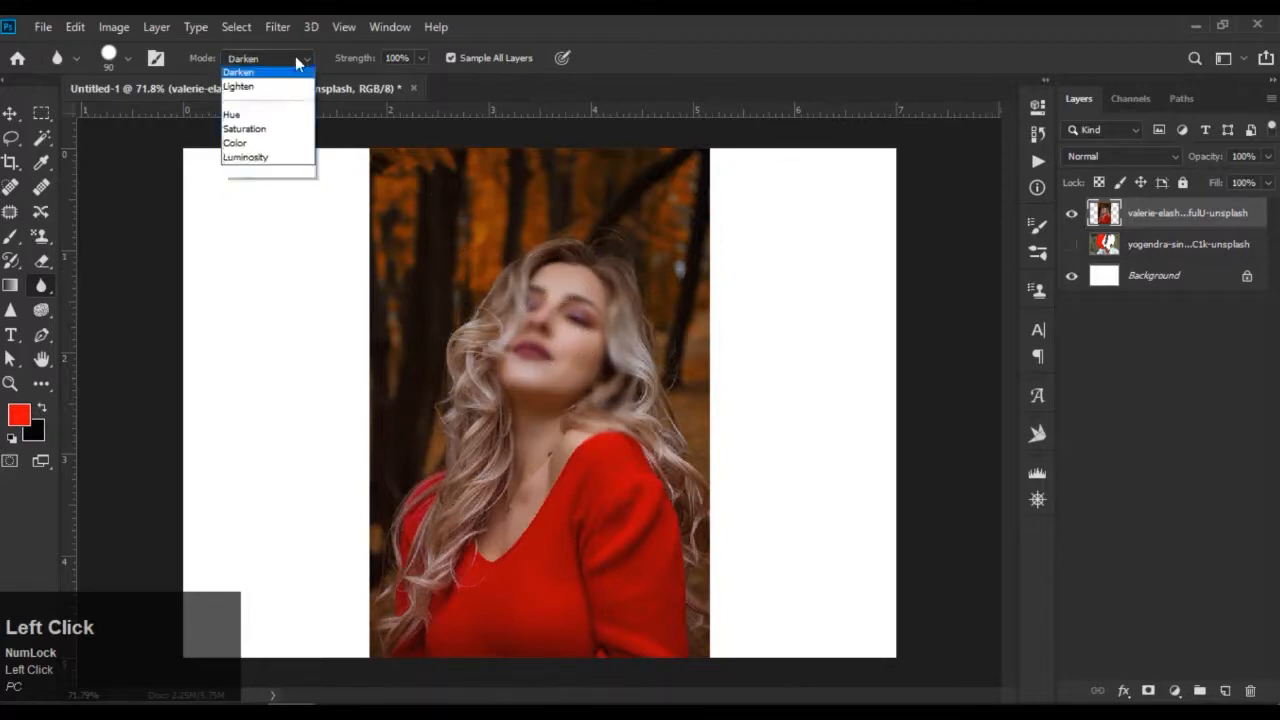
click(268, 117)
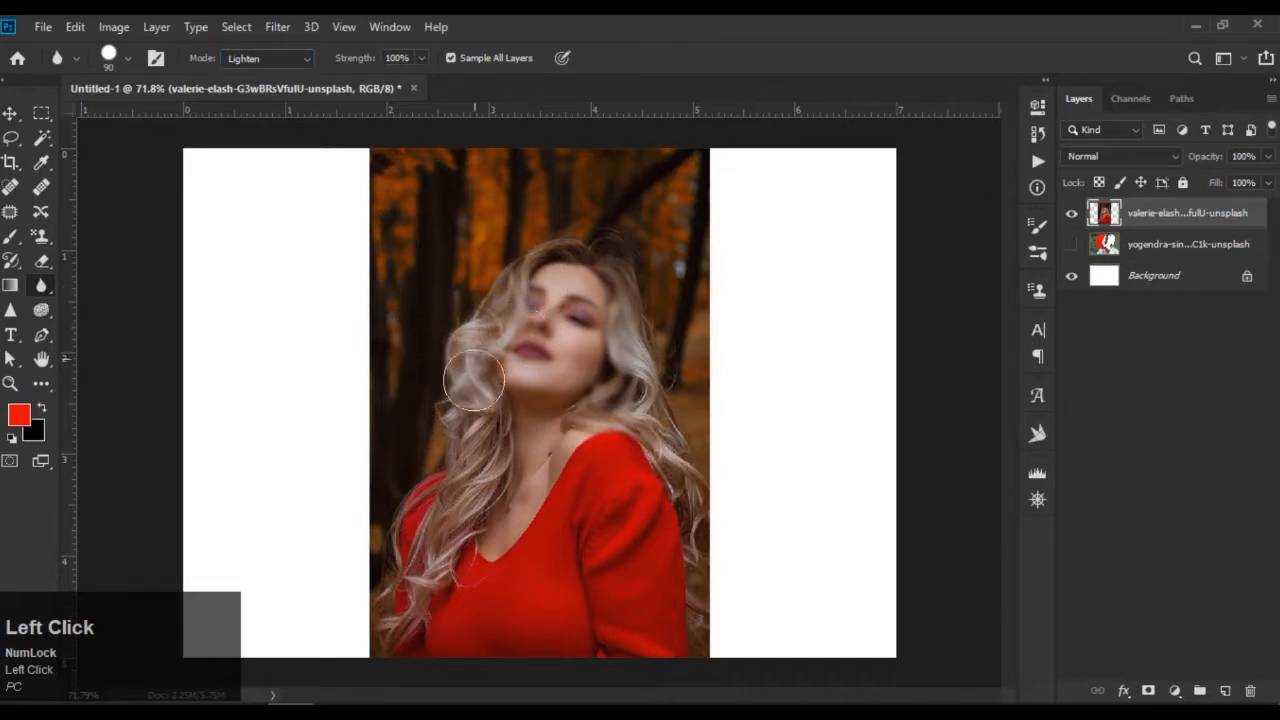
Step: Apply blur strokes around the woman's face and hair in Hue mode and in Saturation mode
click(281, 56)
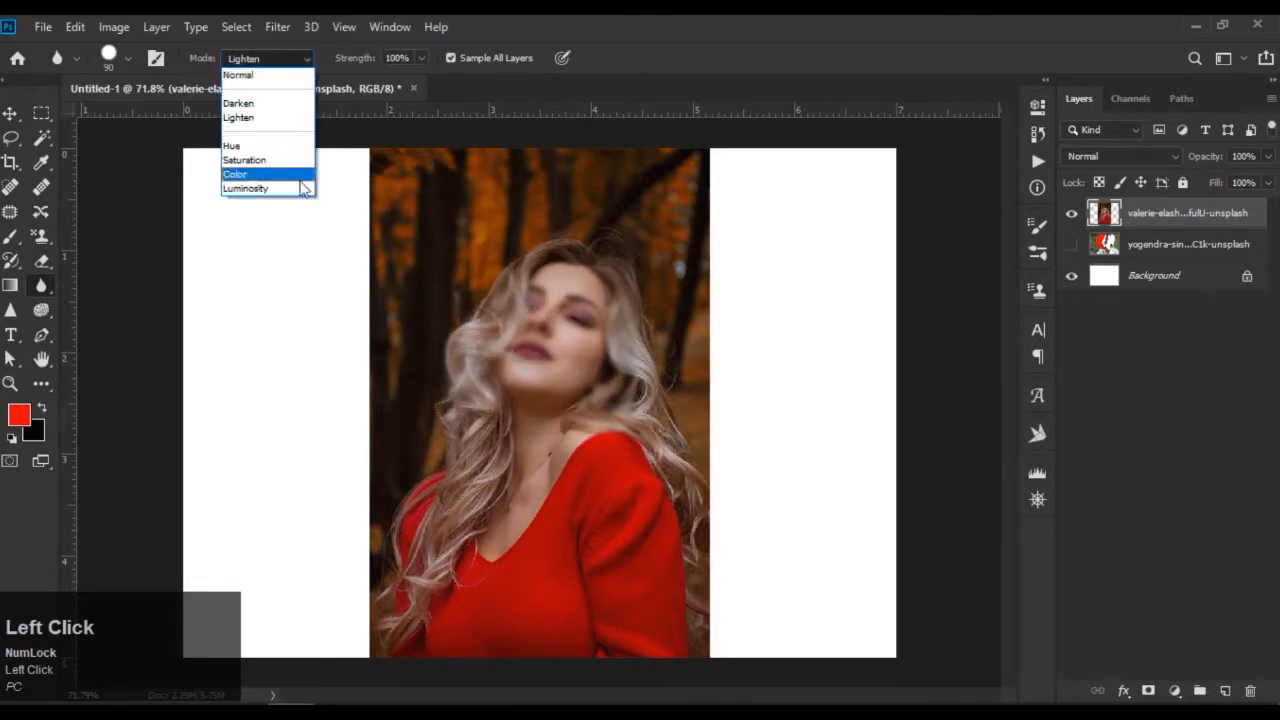
click(298, 149)
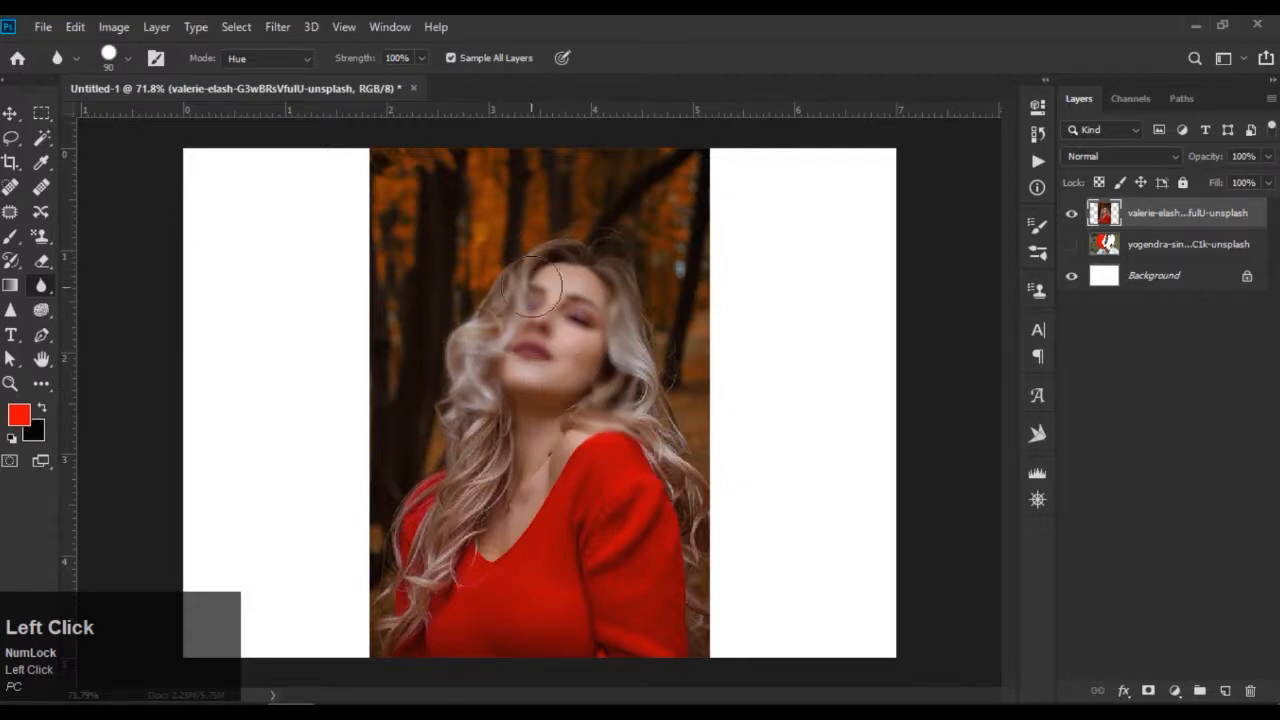
click(257, 60)
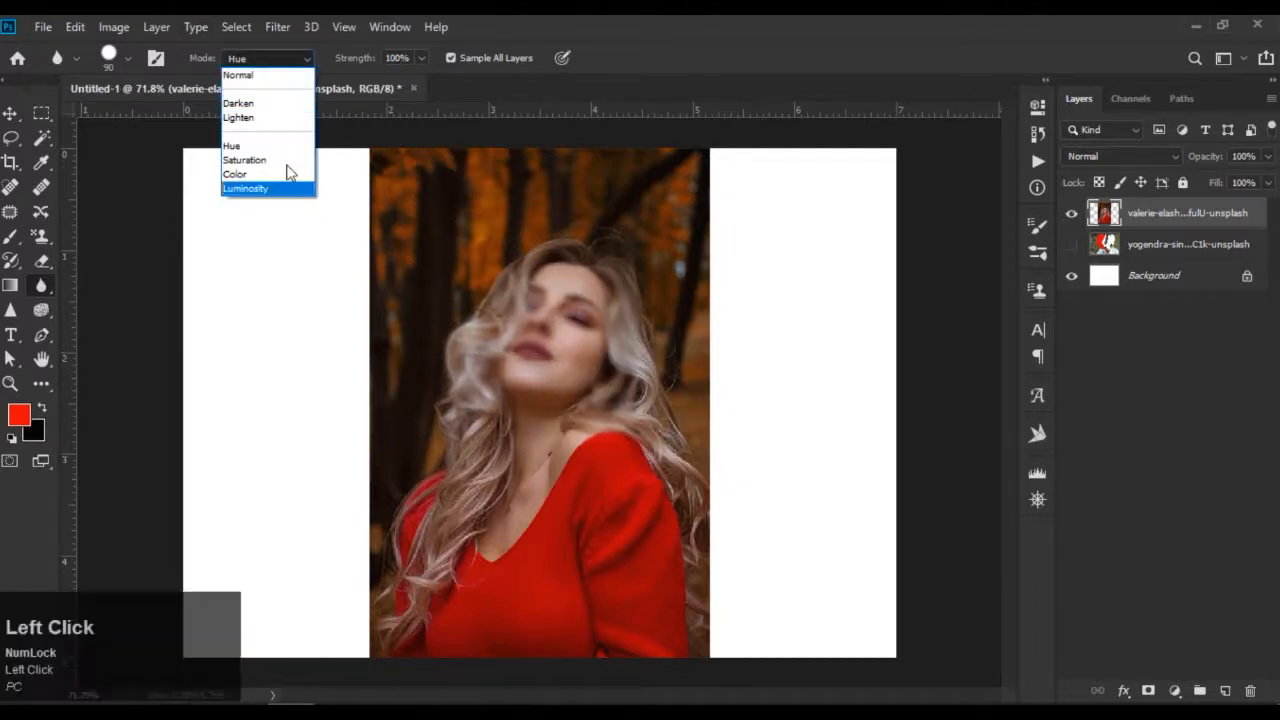
click(252, 163)
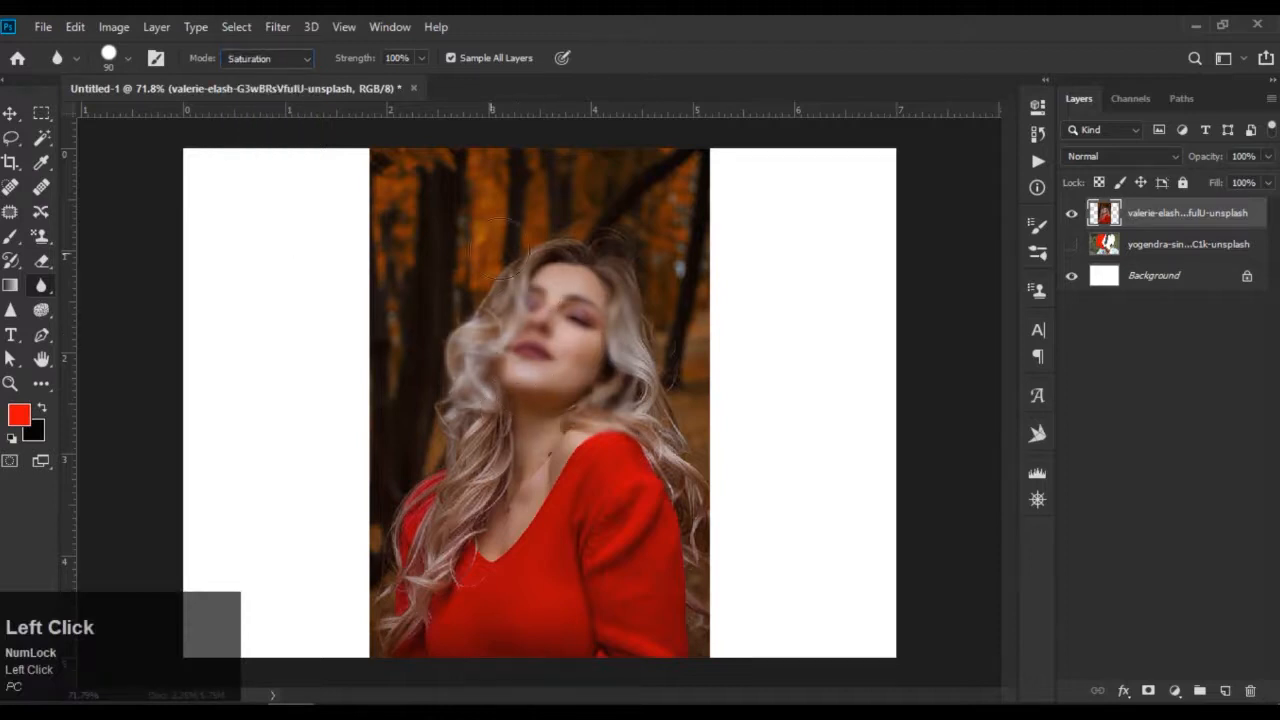
mouse_move(580, 227)
mouse_down()
mouse_move(660, 202)
mouse_move(695, 222)
mouse_move(717, 367)
mouse_move(557, 232)
mouse_up()
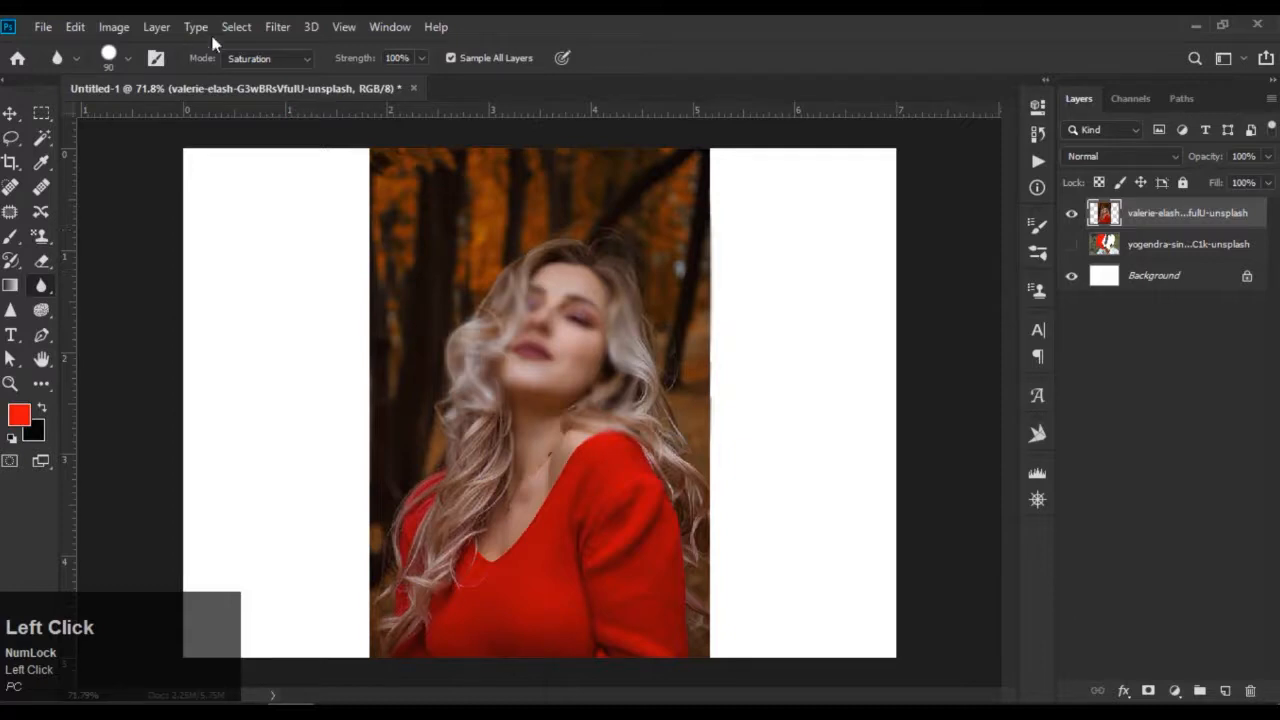
Step: Undo the last Saturation-mode blur stroke, then set the Blur mode to Color and blur the red sweater's sleeve
key(ctrl+z)
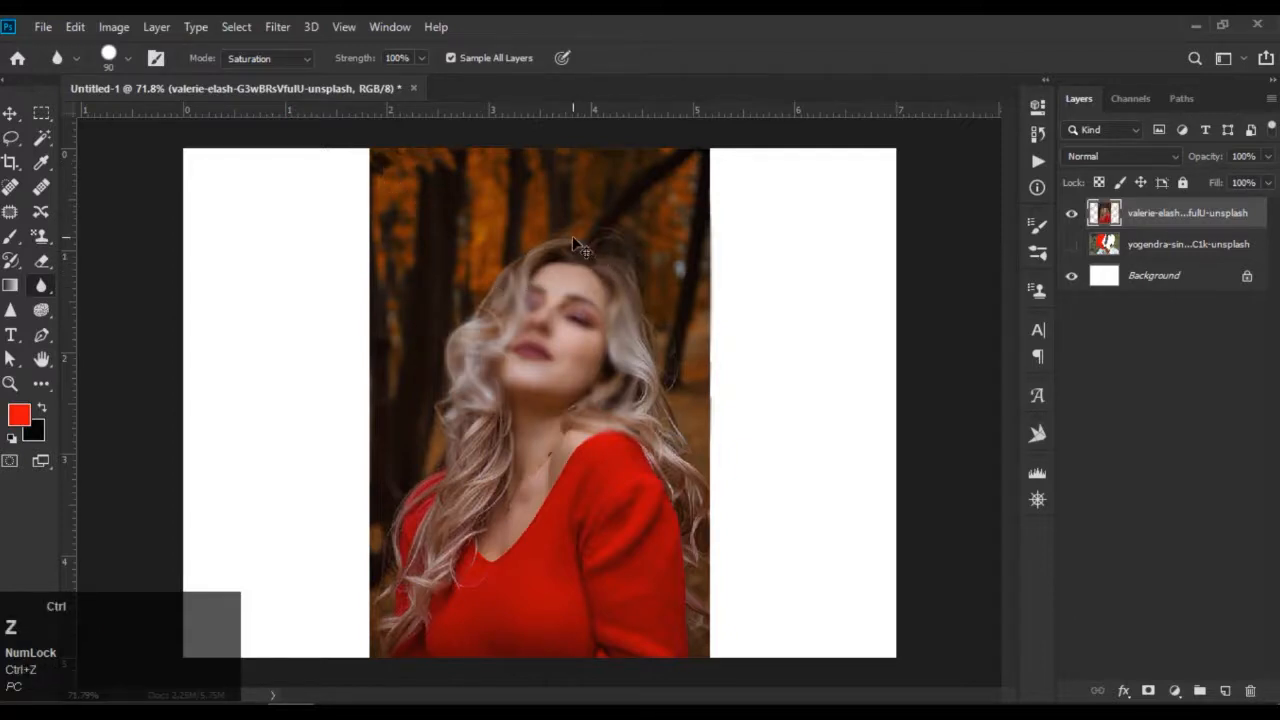
click(304, 57)
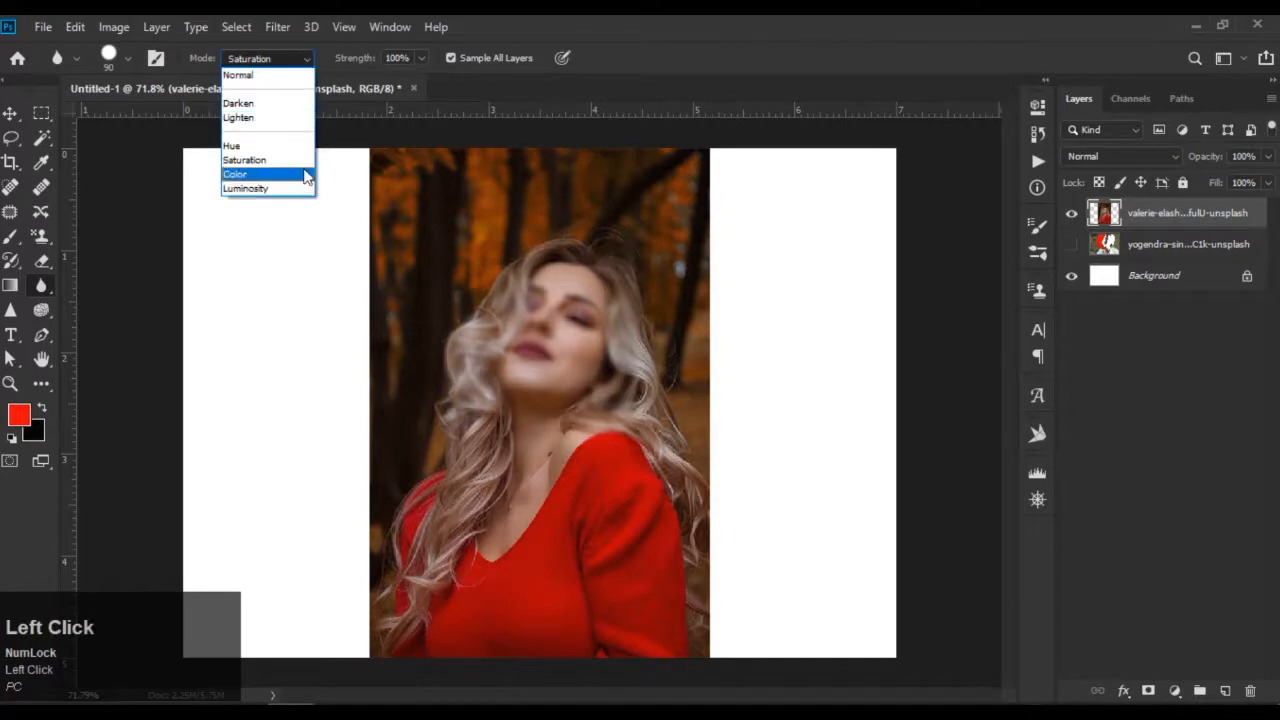
click(235, 174)
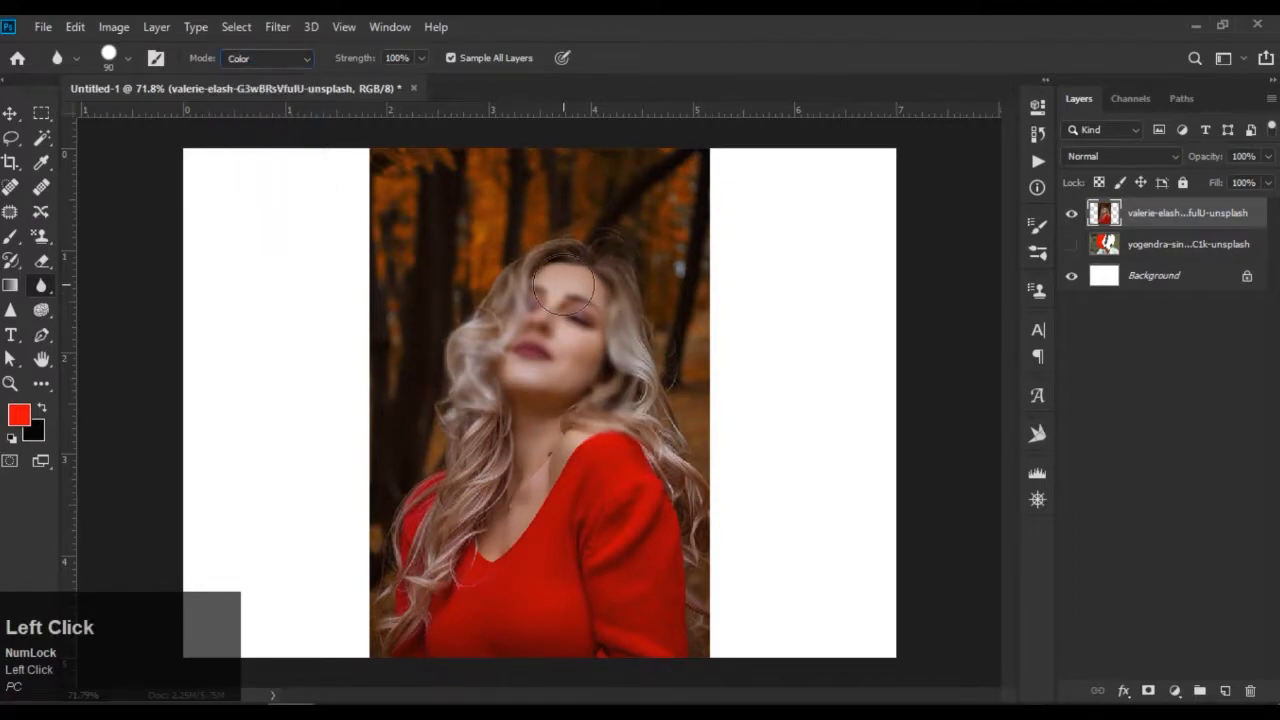
scroll(590, 420, up, 3)
drag(671, 471, 520, 273)
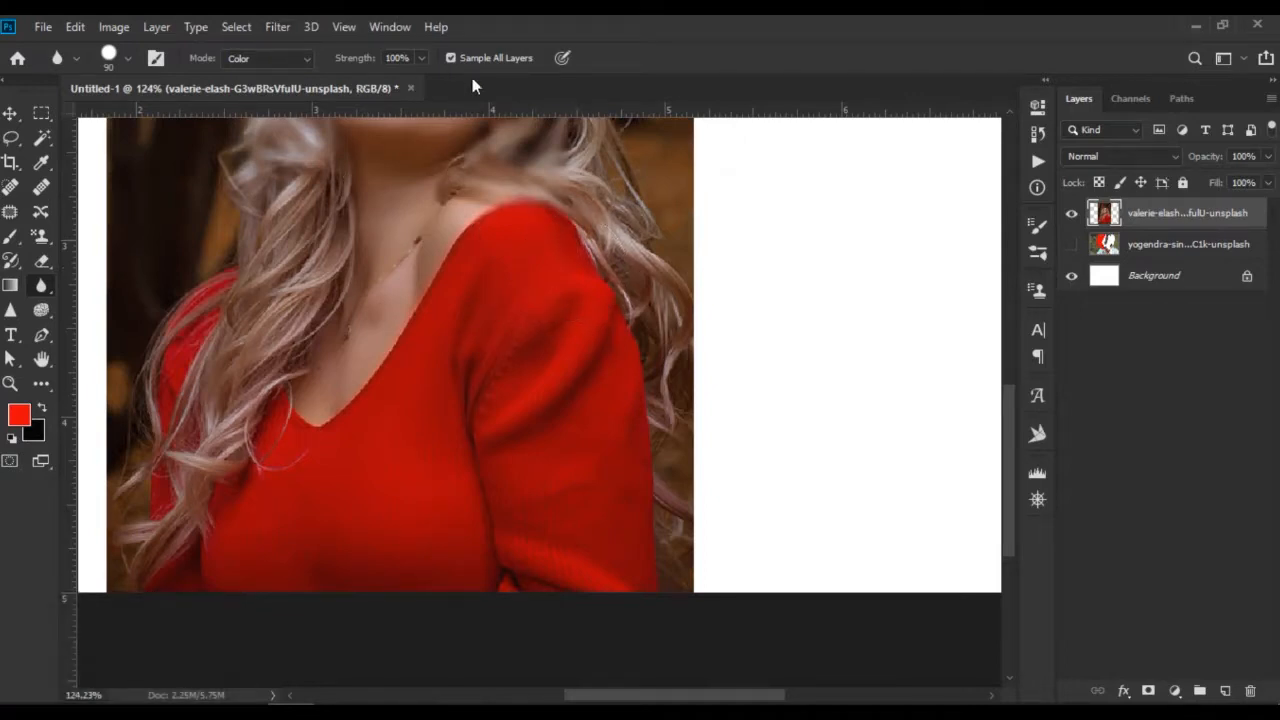
Step: Set the Blur mode to Luminosity and blur the woman's neckline, the hair beside it and the red sweater
click(305, 58)
click(305, 187)
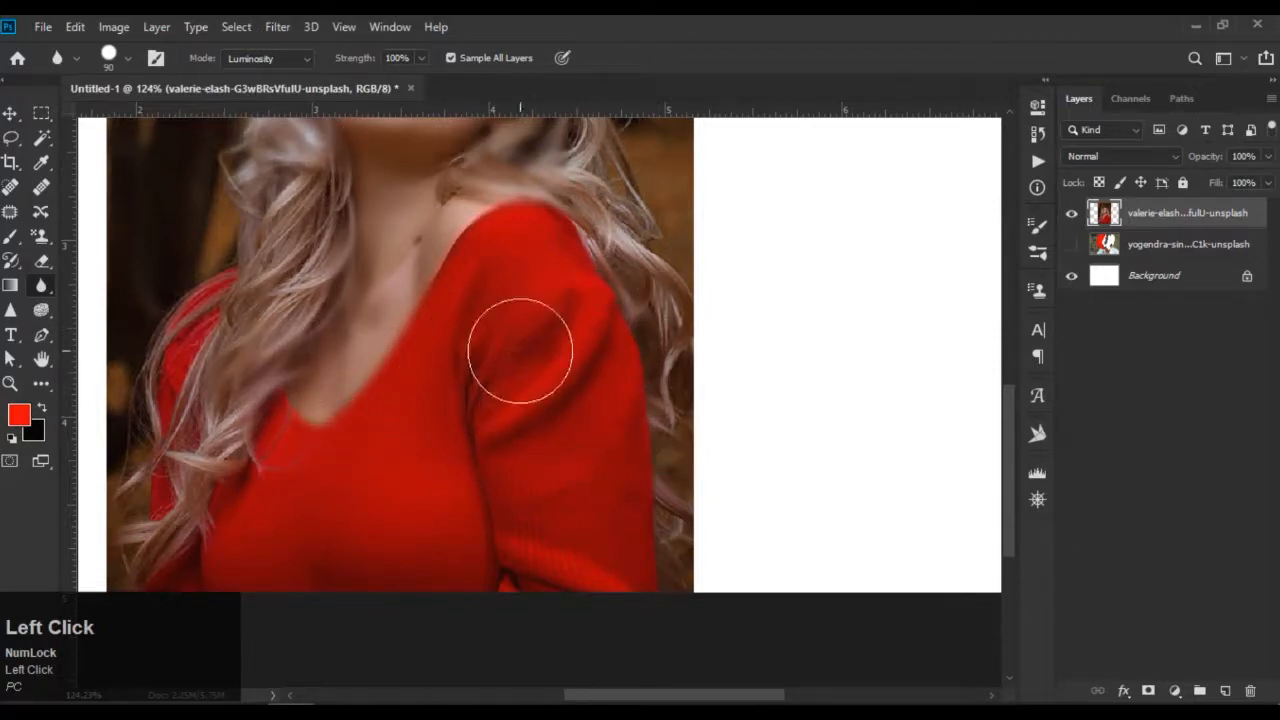
alt+scroll(520, 350, down, 2)
alt+scroll(525, 358, down, 1)
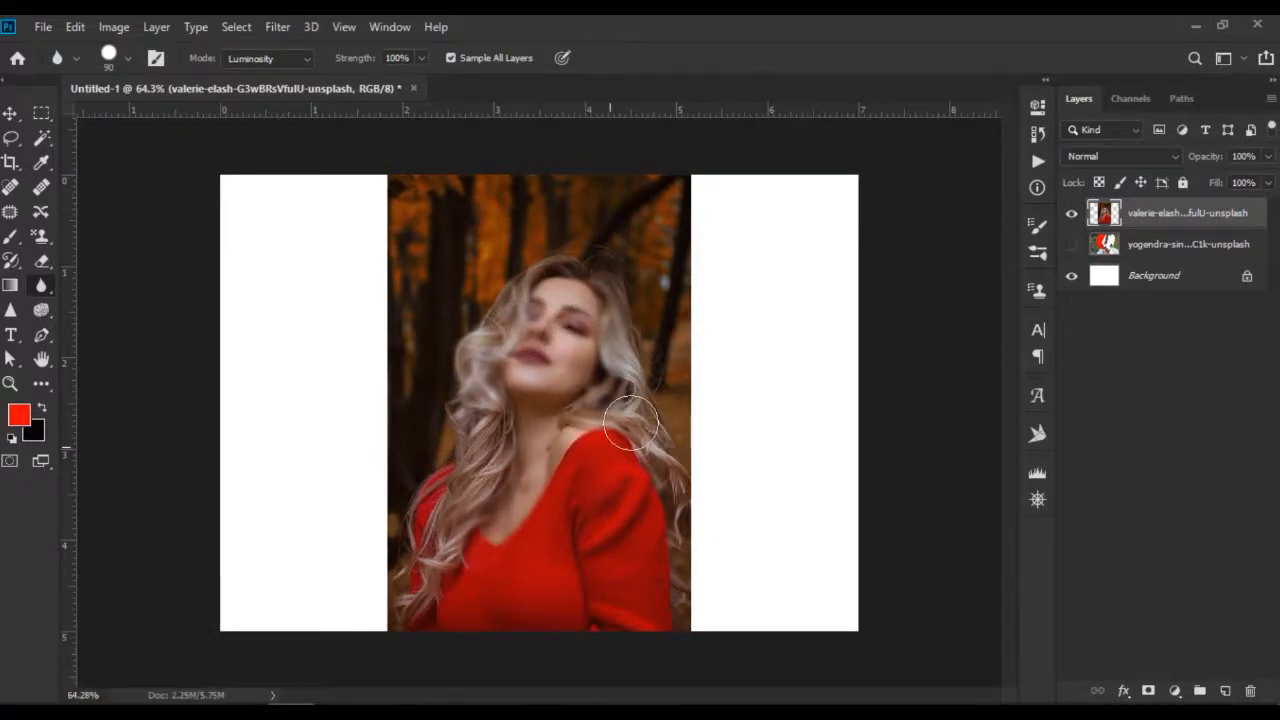
Step: Look at the tools grouped with the Blur tool and switch to the Sharpen tool
right_click(50, 289)
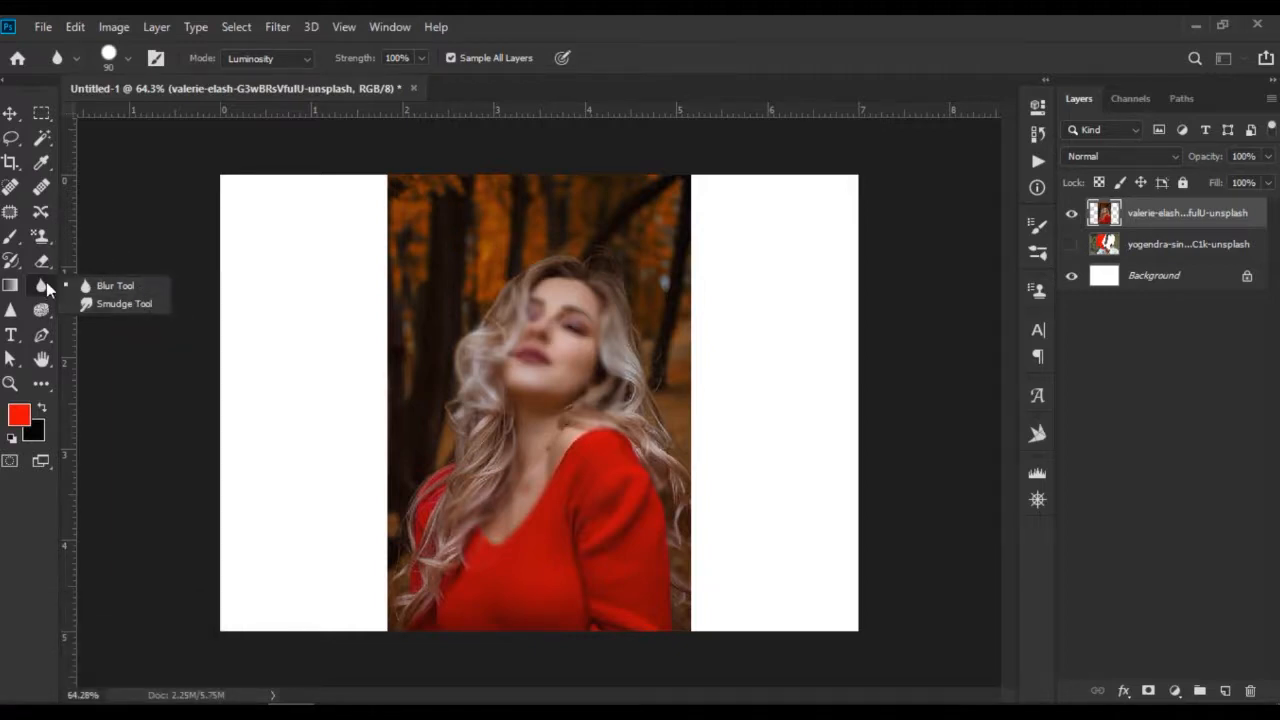
click(85, 286)
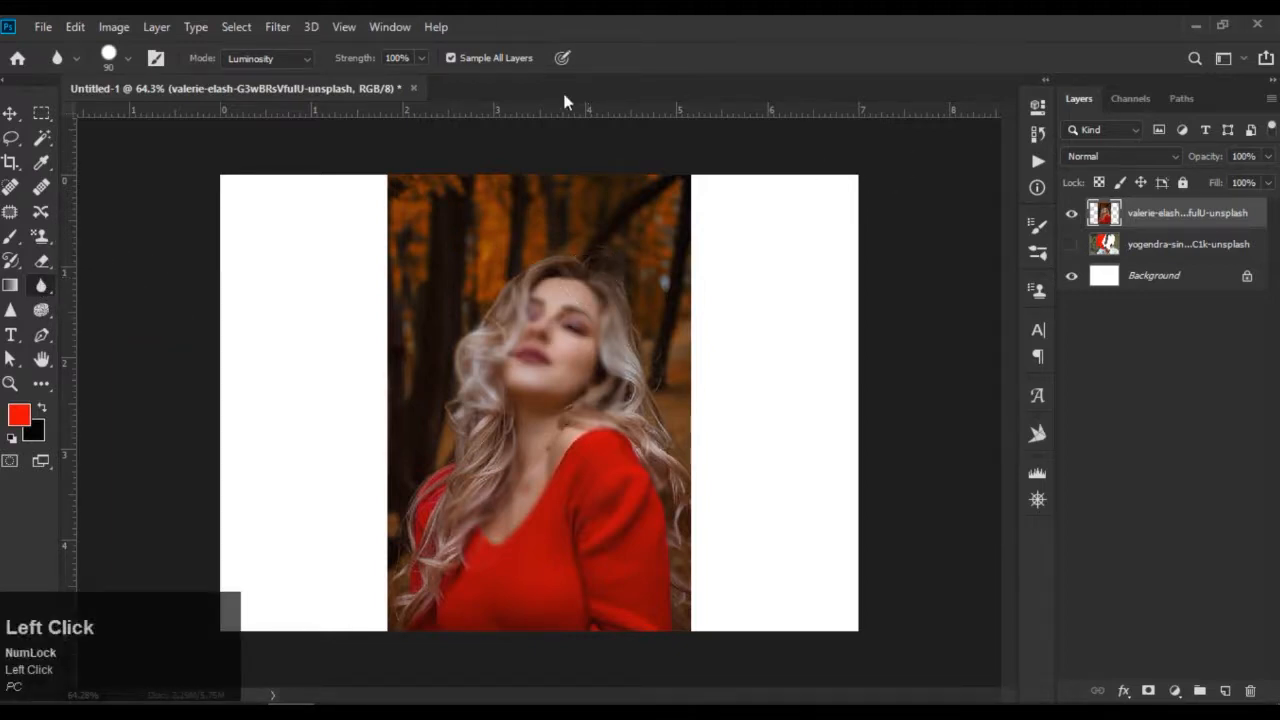
right_click(12, 316)
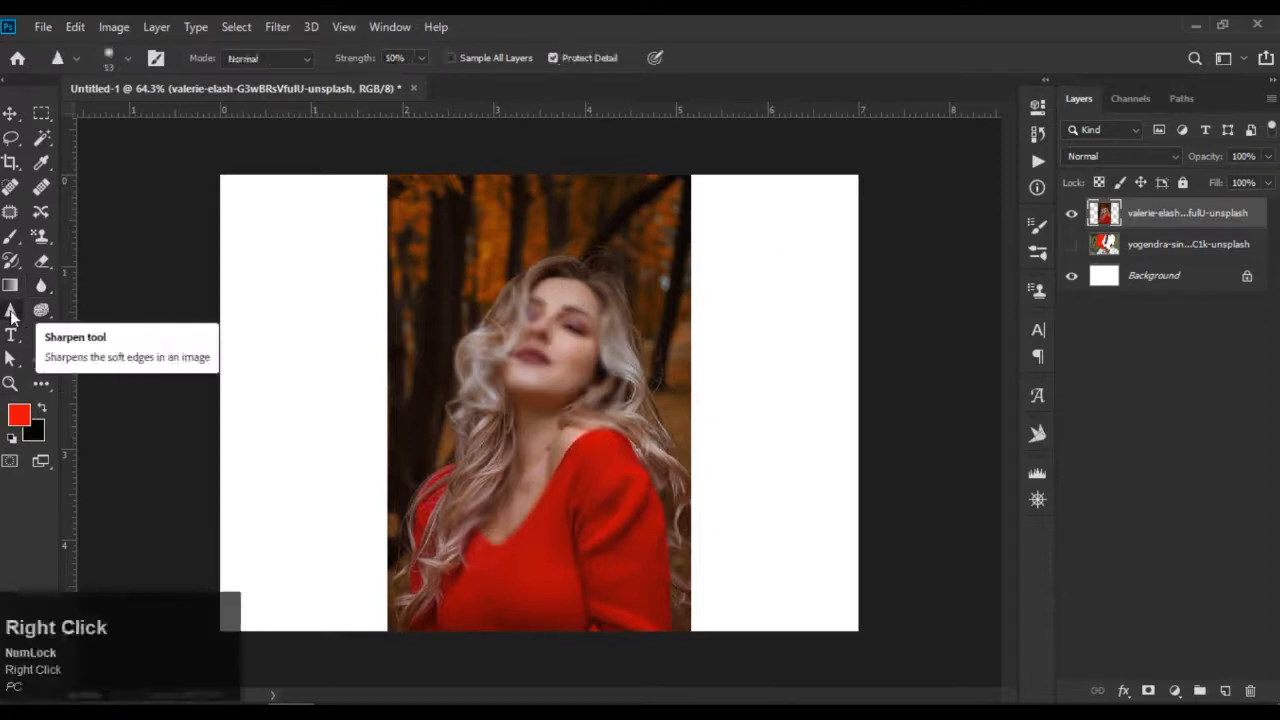